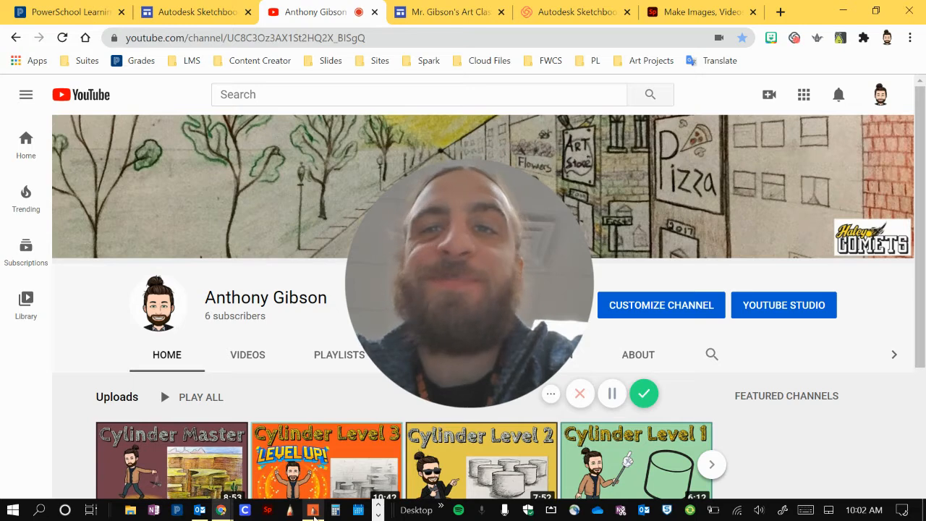
# Switch to SketchBook and move the brush puck closer to the brush palette
pyautogui.click(312, 510)
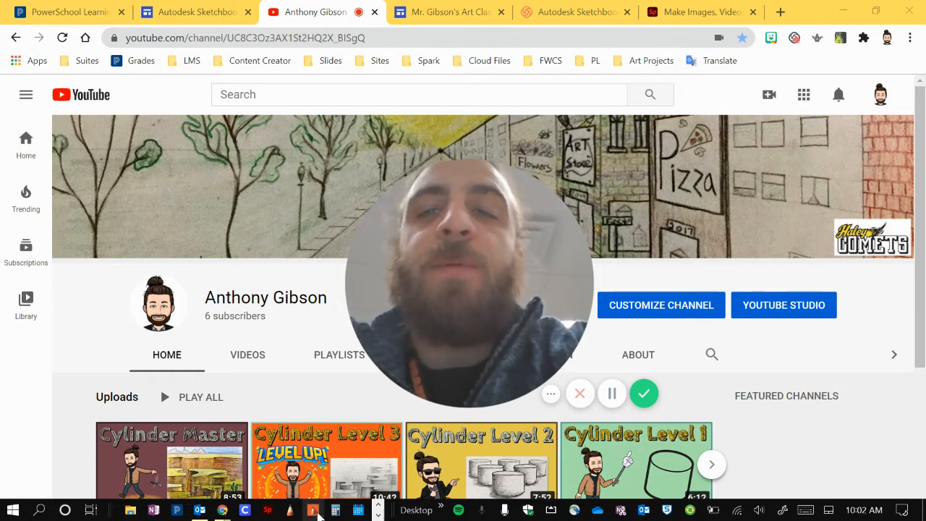
pyautogui.click(316, 511)
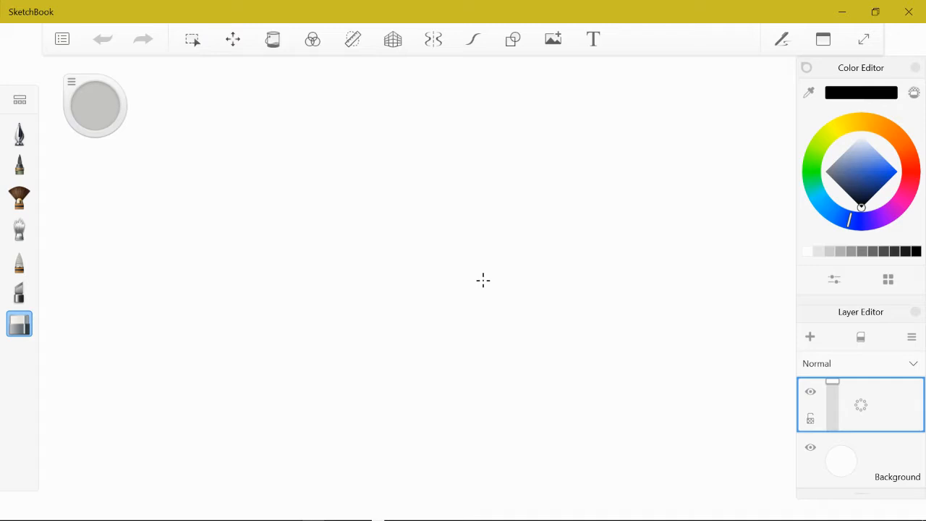
pyautogui.click(63, 42)
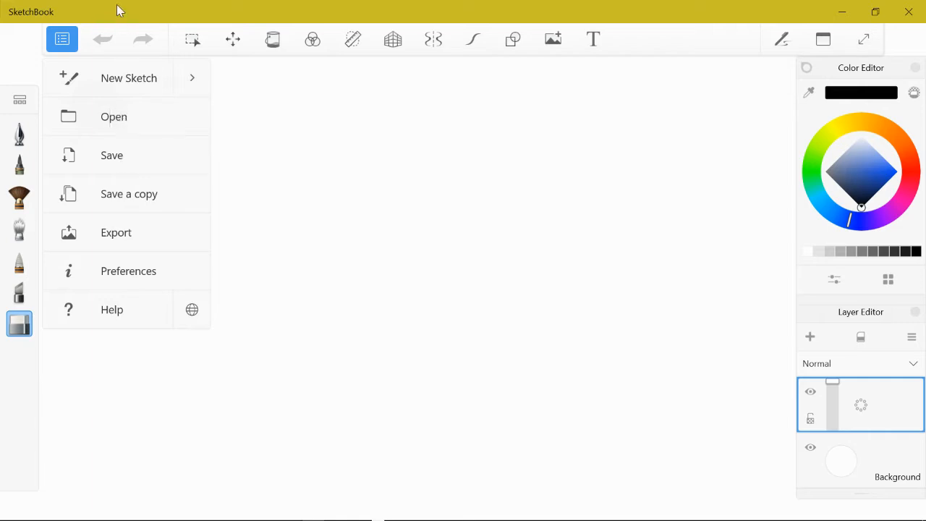
pyautogui.click(40, 60)
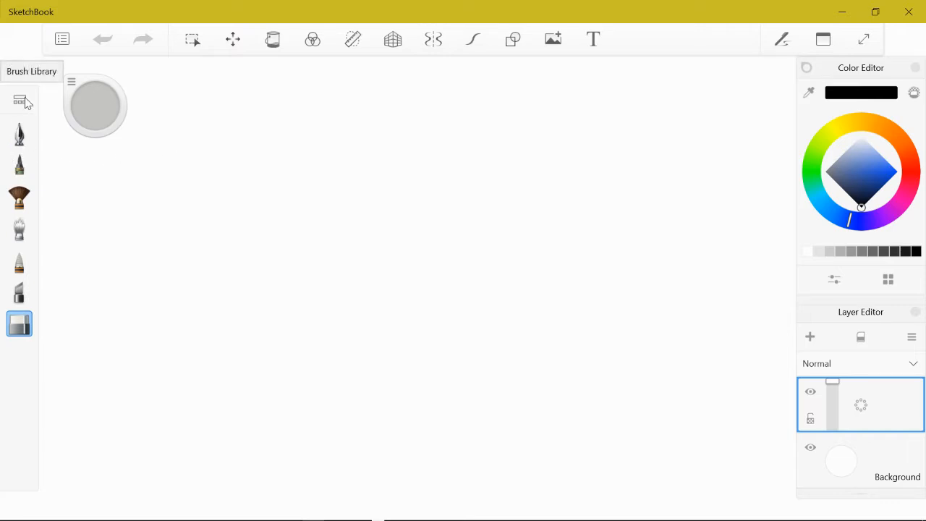
pyautogui.moveTo(88, 77); pyautogui.dragTo(66, 97)
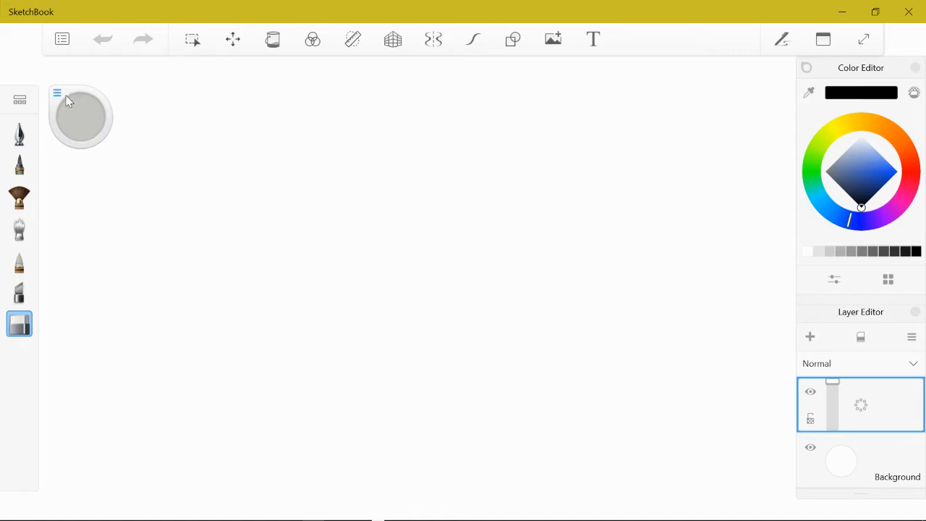
# Browse the brush sets in the Brush Library
pyautogui.click(21, 101)
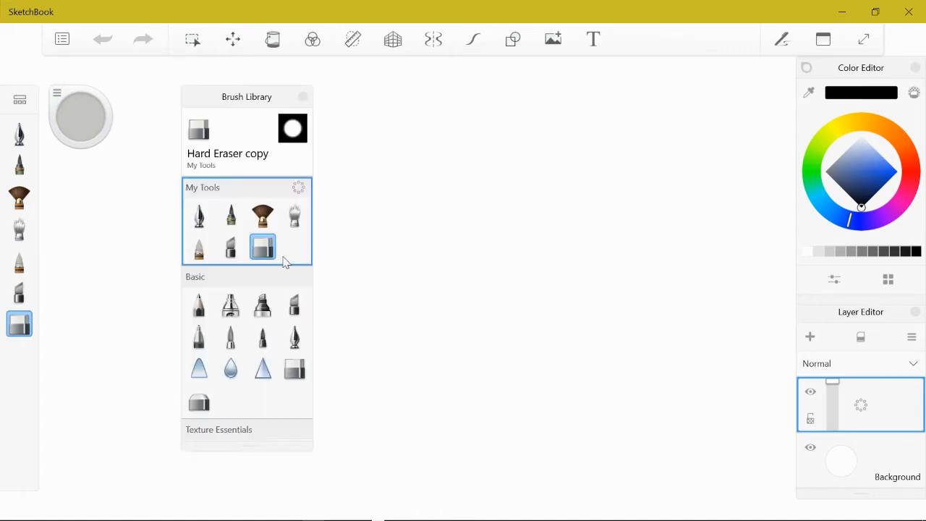
pyautogui.scroll(-15, 250, 316)
pyautogui.scroll(15, 247, 296)
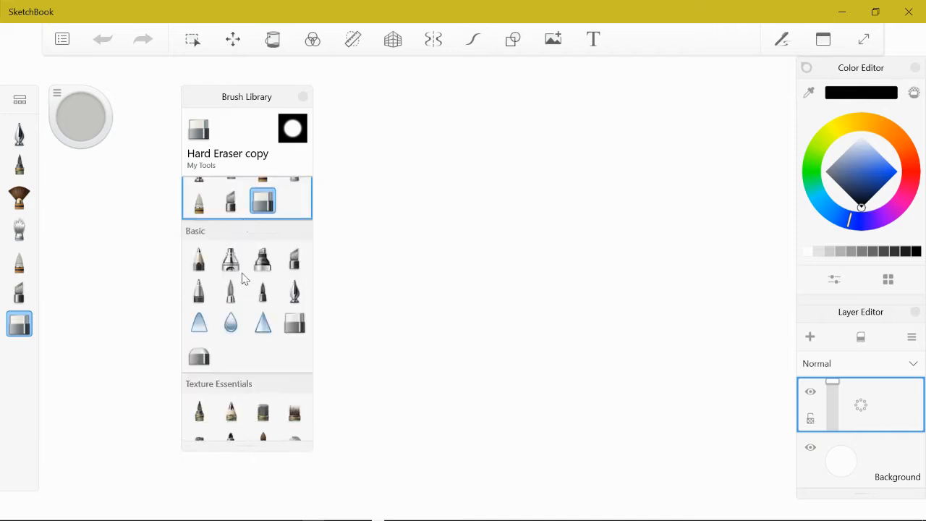
pyautogui.click(304, 100)
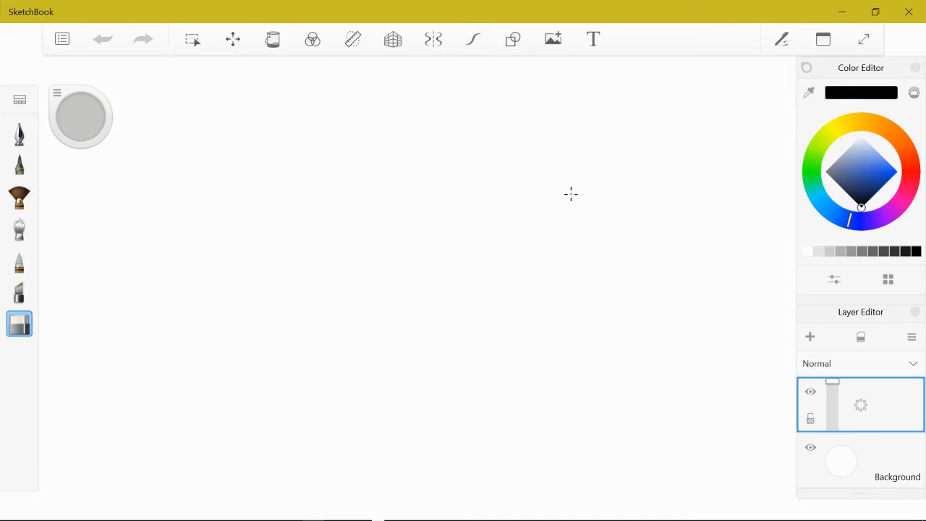
# Add two new layers above the existing layer
pyautogui.scroll(-5, 362, 268)
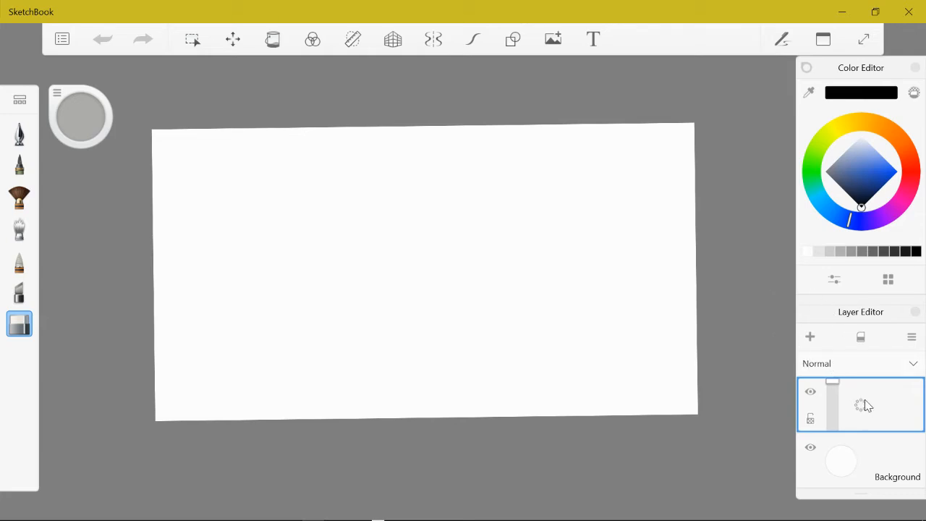
pyautogui.click(810, 338)
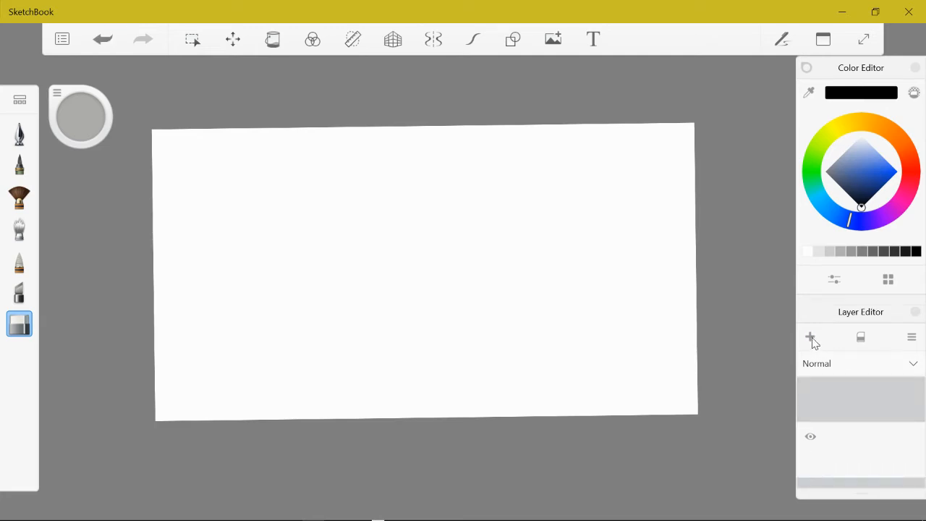
# Collapse the Color Editor to its puck and place the Layer Editor beneath it, lengthened to show every layer
pyautogui.click(807, 71)
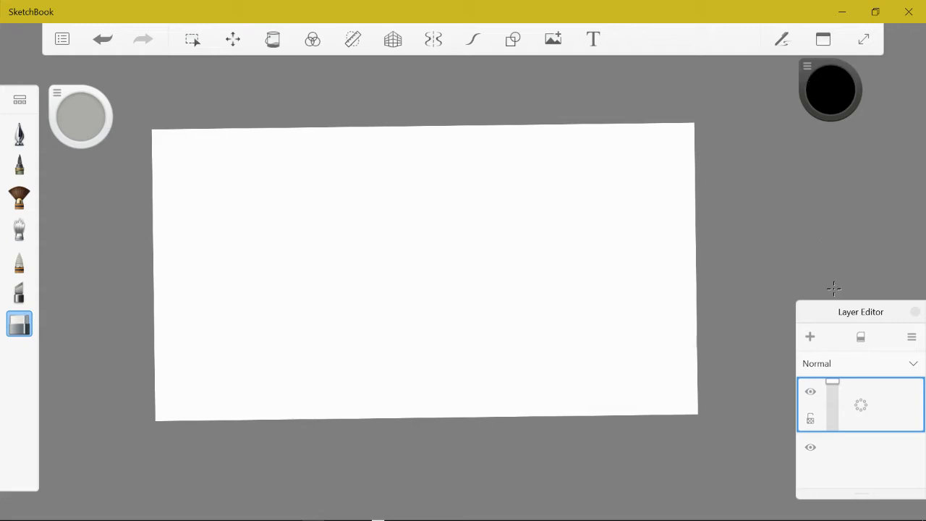
pyautogui.moveTo(846, 316); pyautogui.dragTo(841, 136)
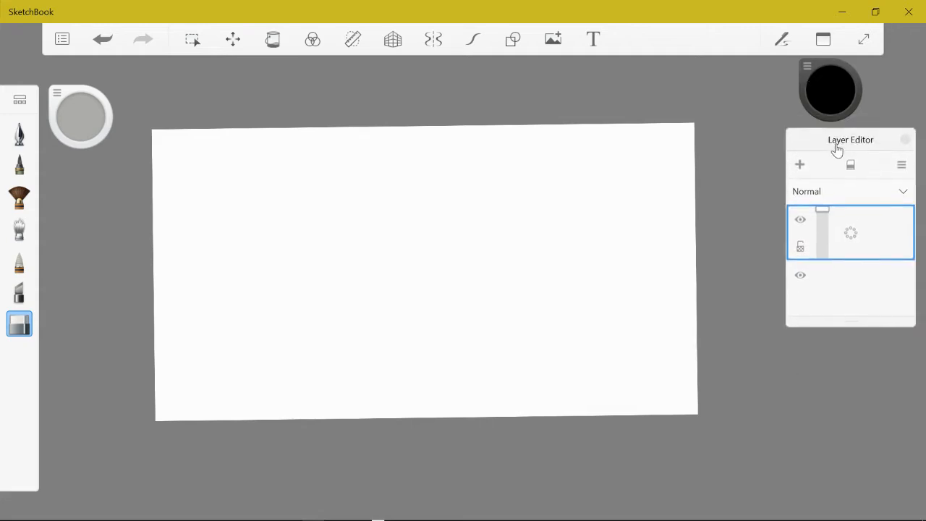
pyautogui.moveTo(849, 325); pyautogui.dragTo(847, 502)
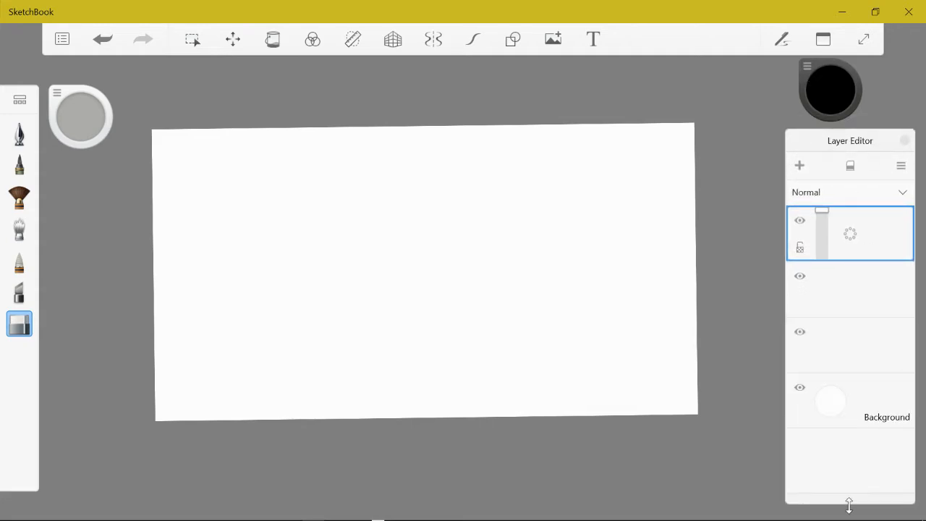
pyautogui.moveTo(845, 143); pyautogui.dragTo(849, 142)
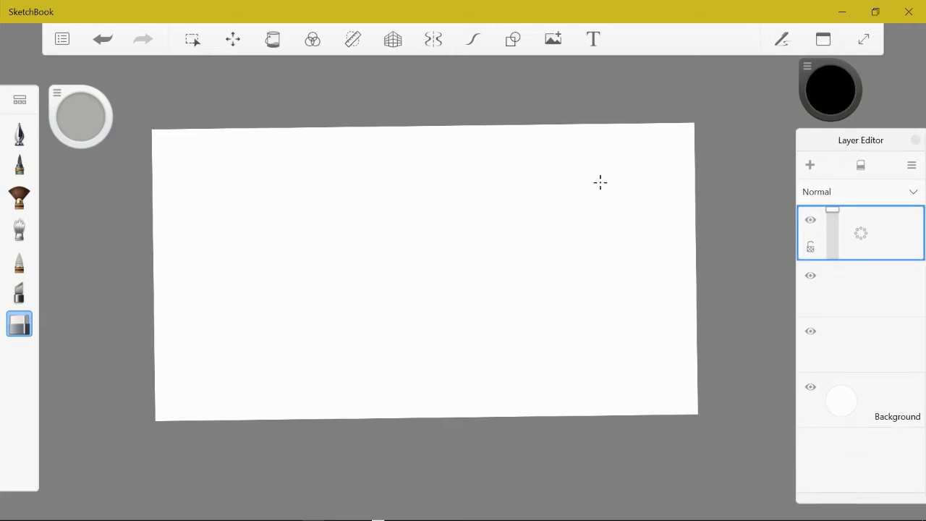
# Paint a light blue arched band across the lower half of the canvas with the Inking Pen at size 60
pyautogui.click(20, 134)
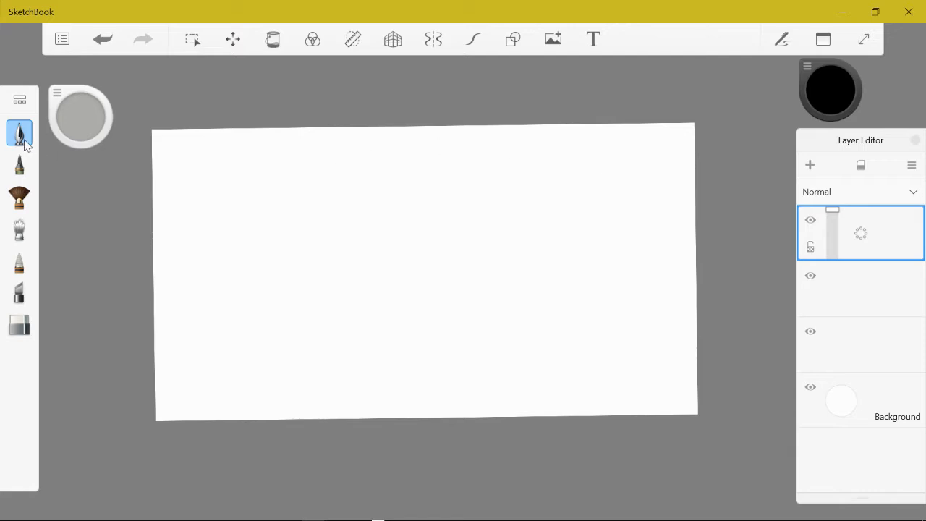
pyautogui.click(57, 99)
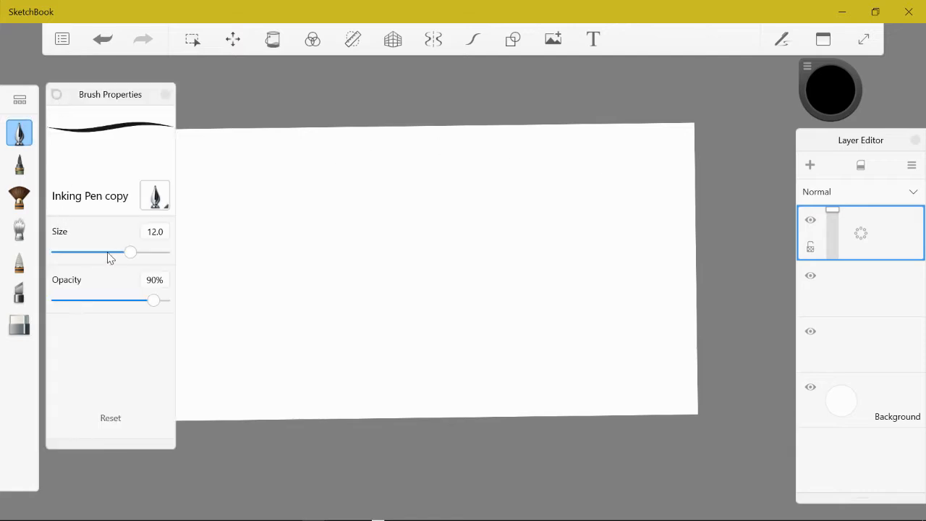
pyautogui.click(58, 90)
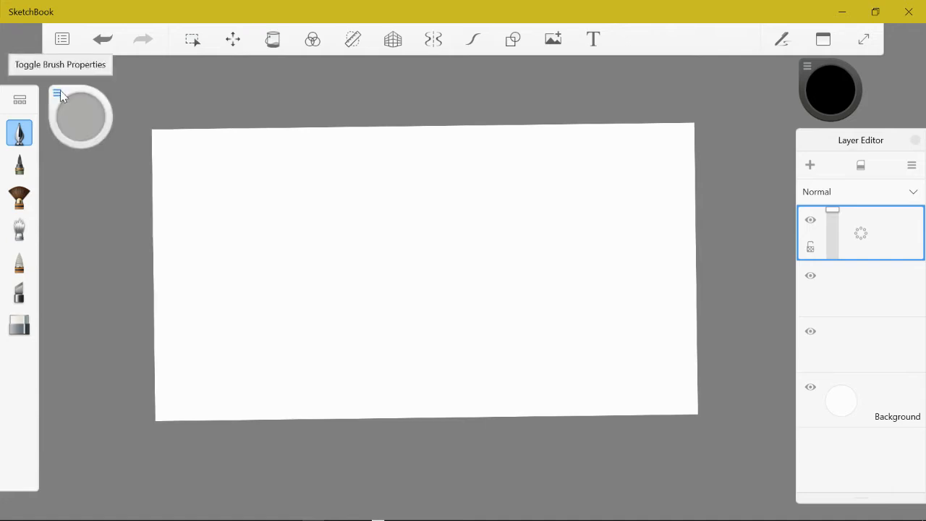
pyautogui.moveTo(839, 124)
pyautogui.mouseDown()
pyautogui.moveTo(834, 110)
pyautogui.moveTo(842, 108)
pyautogui.mouseUp()
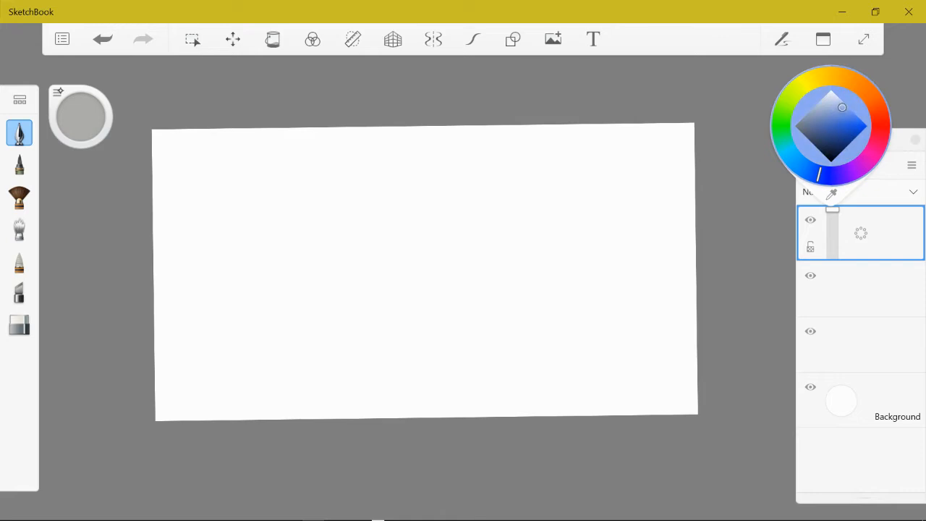
pyautogui.moveTo(819, 174)
pyautogui.mouseDown()
pyautogui.moveTo(784, 144)
pyautogui.moveTo(803, 167)
pyautogui.mouseUp()
pyautogui.moveTo(842, 108)
pyautogui.mouseDown()
pyautogui.moveTo(840, 100)
pyautogui.moveTo(841, 109)
pyautogui.mouseUp()
pyautogui.click(60, 92)
pyautogui.moveTo(81, 116); pyautogui.dragTo(118, 116)
pyautogui.click(60, 92)
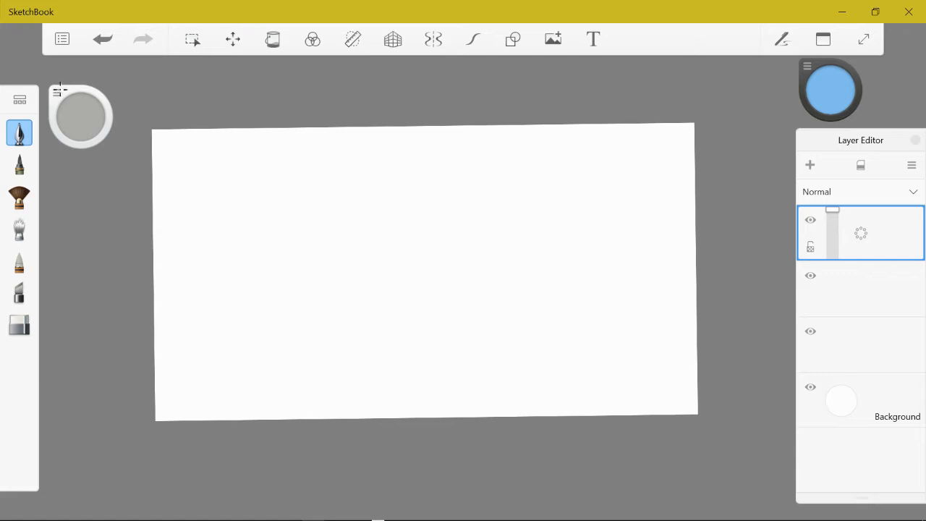
pyautogui.moveTo(158, 345)
pyautogui.mouseDown()
pyautogui.moveTo(231, 326)
pyautogui.moveTo(636, 331)
pyautogui.moveTo(347, 322)
pyautogui.moveTo(155, 356)
pyautogui.moveTo(158, 342)
pyautogui.moveTo(486, 290)
pyautogui.moveTo(303, 302)
pyautogui.moveTo(170, 327)
pyautogui.moveTo(691, 307)
pyautogui.mouseUp()
# Paint a brighter, more saturated blue arched band across the canvas, overlapping the upper edge of the light blue one
pyautogui.click(830, 90)
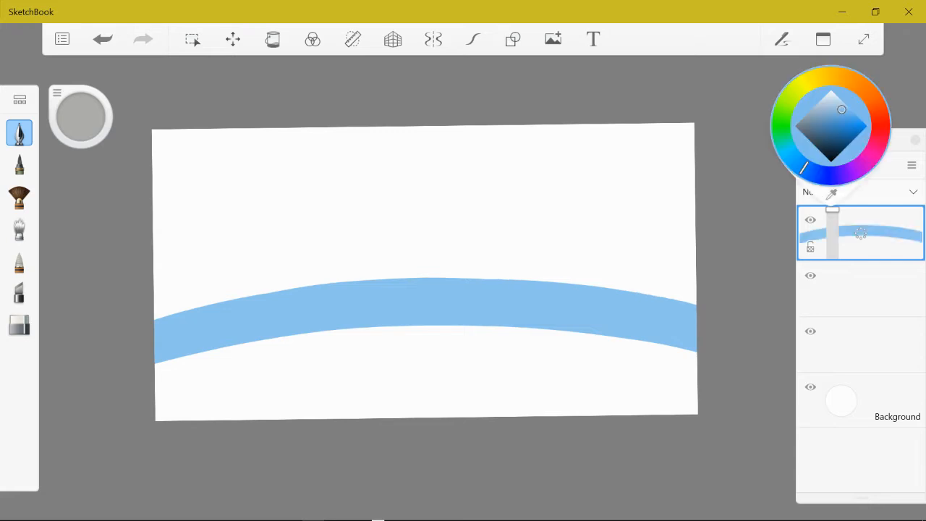
pyautogui.moveTo(841, 109)
pyautogui.mouseDown()
pyautogui.moveTo(850, 132)
pyautogui.moveTo(857, 121)
pyautogui.mouseUp()
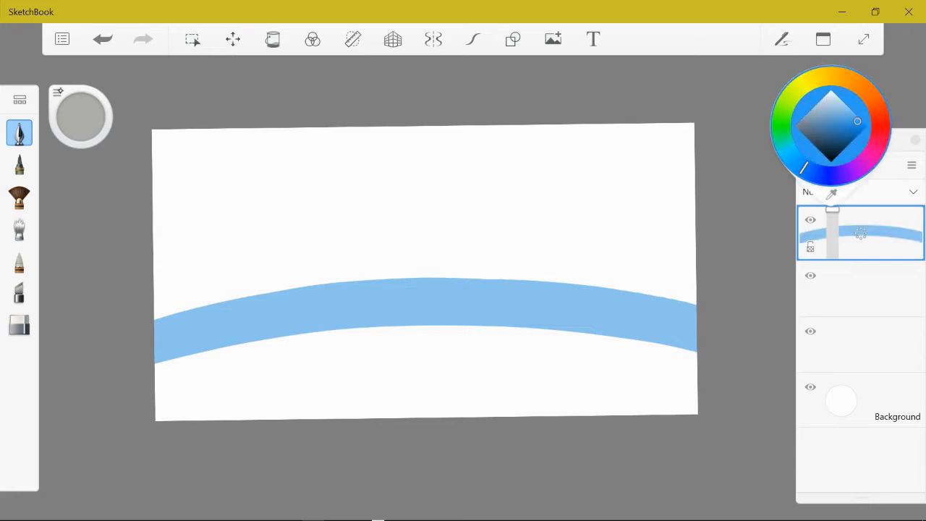
pyautogui.moveTo(157, 312)
pyautogui.mouseDown()
pyautogui.moveTo(287, 280)
pyautogui.moveTo(407, 265)
pyautogui.moveTo(615, 284)
pyautogui.mouseUp()
pyautogui.moveTo(411, 272); pyautogui.dragTo(694, 297)
pyautogui.moveTo(611, 283)
pyautogui.mouseDown()
pyautogui.moveTo(695, 299)
pyautogui.moveTo(156, 311)
pyautogui.moveTo(642, 278)
pyautogui.moveTo(173, 288)
pyautogui.moveTo(693, 270)
pyautogui.mouseUp()
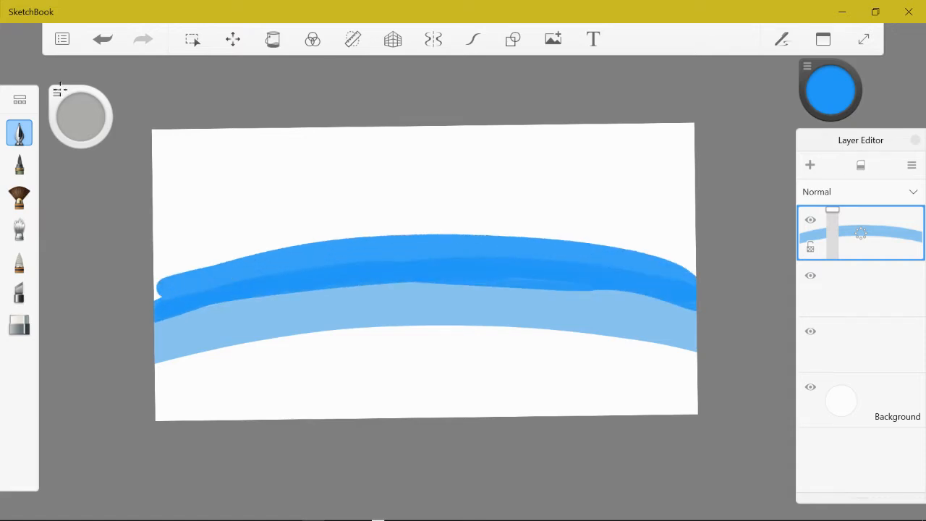
# Paint a wide darker blue arched band above the bright blue one, covering the gap at the canvas's left edge
pyautogui.click(830, 89)
pyautogui.moveTo(857, 121)
pyautogui.mouseDown()
pyautogui.moveTo(847, 138)
pyautogui.moveTo(854, 135)
pyautogui.mouseUp()
pyautogui.moveTo(158, 277)
pyautogui.mouseDown()
pyautogui.moveTo(285, 236)
pyautogui.moveTo(358, 230)
pyautogui.moveTo(480, 225)
pyautogui.moveTo(693, 251)
pyautogui.moveTo(262, 228)
pyautogui.moveTo(157, 258)
pyautogui.moveTo(187, 271)
pyautogui.moveTo(155, 290)
pyautogui.mouseUp()
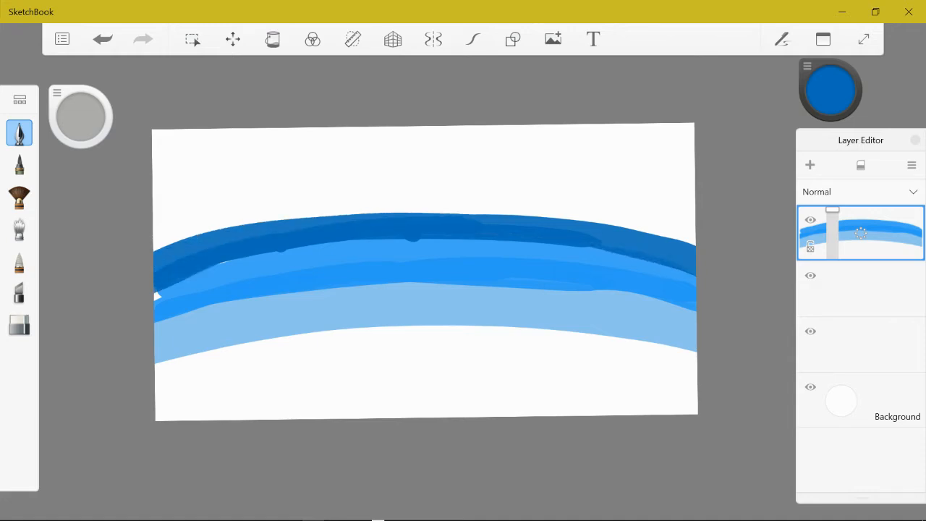
pyautogui.moveTo(156, 249)
pyautogui.mouseDown()
pyautogui.moveTo(386, 206)
pyautogui.moveTo(601, 217)
pyautogui.moveTo(694, 235)
pyautogui.mouseUp()
pyautogui.moveTo(246, 213); pyautogui.dragTo(376, 196)
pyautogui.moveTo(155, 238)
pyautogui.mouseDown()
pyautogui.moveTo(532, 191)
pyautogui.moveTo(695, 217)
pyautogui.moveTo(155, 232)
pyautogui.moveTo(206, 247)
pyautogui.moveTo(156, 293)
pyautogui.mouseUp()
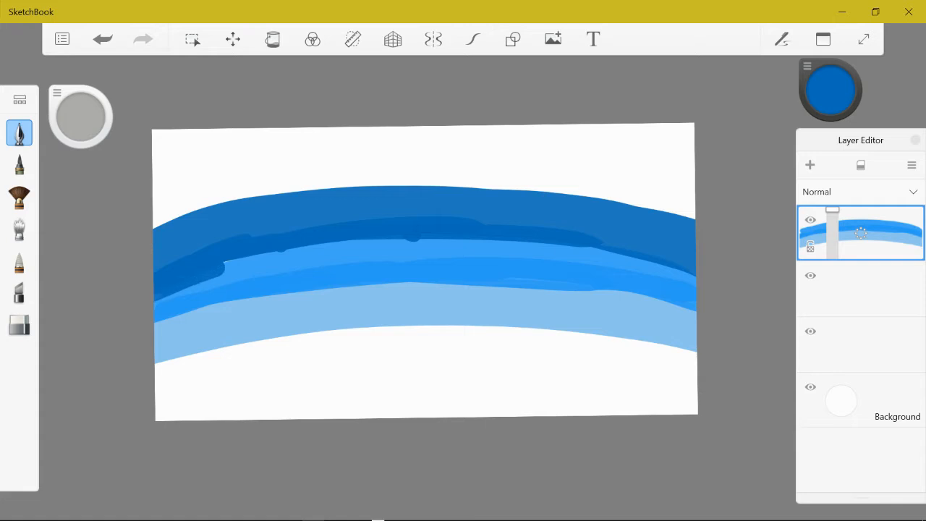
pyautogui.moveTo(257, 237)
pyautogui.mouseDown()
pyautogui.moveTo(694, 259)
pyautogui.moveTo(439, 191)
pyautogui.moveTo(157, 225)
pyautogui.mouseUp()
pyautogui.moveTo(157, 225)
pyautogui.mouseDown()
pyautogui.moveTo(275, 193)
pyautogui.moveTo(694, 203)
pyautogui.mouseUp()
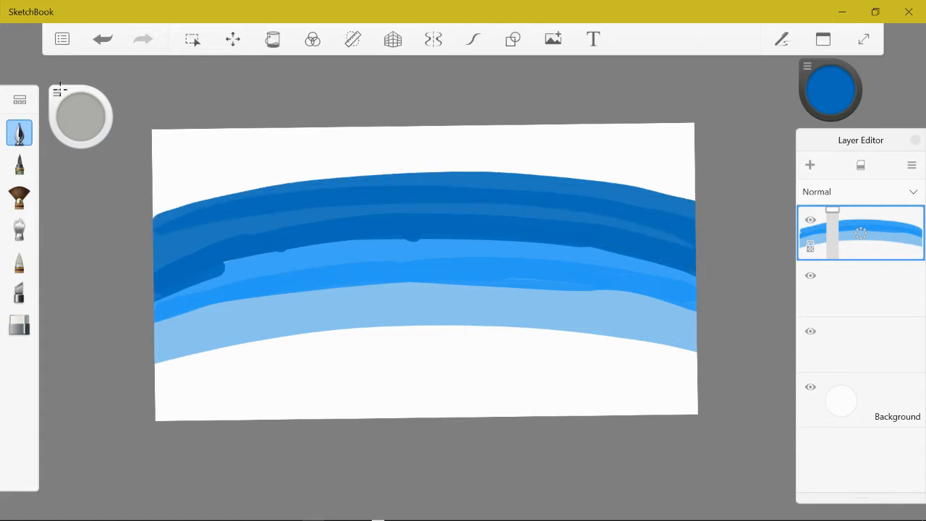
# Fill the rest of the sky above the dark blue band with overlapping navy blue strokes
pyautogui.click(830, 89)
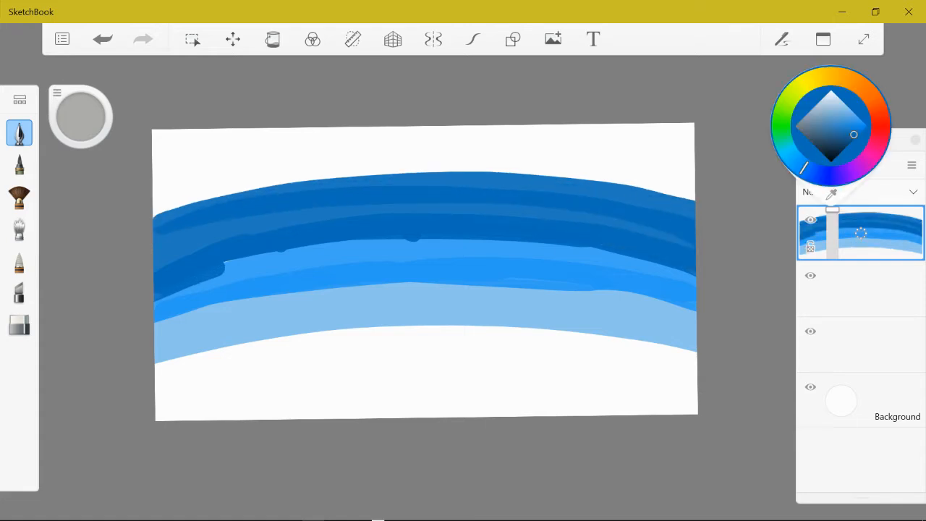
pyautogui.moveTo(840, 146); pyautogui.dragTo(843, 148)
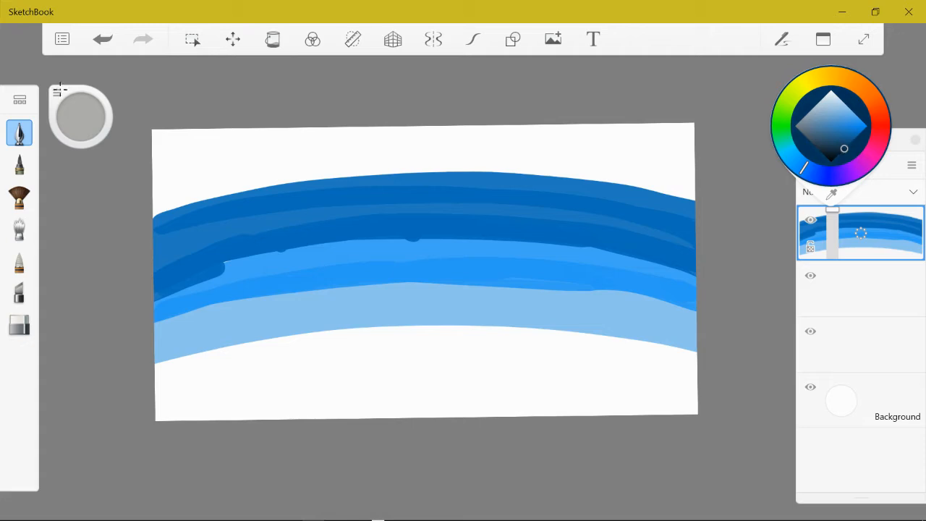
pyautogui.moveTo(155, 209)
pyautogui.mouseDown()
pyautogui.moveTo(335, 169)
pyautogui.moveTo(547, 155)
pyautogui.moveTo(691, 191)
pyautogui.mouseUp()
pyautogui.moveTo(394, 163)
pyautogui.mouseDown()
pyautogui.moveTo(575, 160)
pyautogui.moveTo(685, 190)
pyautogui.mouseUp()
pyautogui.moveTo(550, 159); pyautogui.dragTo(250, 173)
pyautogui.moveTo(431, 148)
pyautogui.mouseDown()
pyautogui.moveTo(177, 193)
pyautogui.moveTo(453, 177)
pyautogui.moveTo(157, 216)
pyautogui.moveTo(692, 198)
pyautogui.mouseUp()
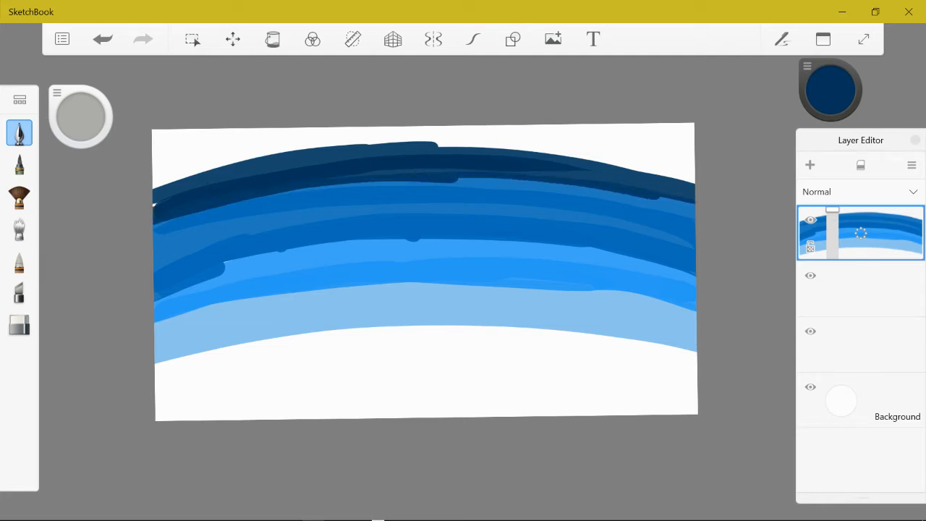
pyautogui.moveTo(679, 165)
pyautogui.mouseDown()
pyautogui.moveTo(166, 182)
pyautogui.moveTo(335, 144)
pyautogui.moveTo(155, 149)
pyautogui.moveTo(220, 132)
pyautogui.moveTo(155, 133)
pyautogui.moveTo(665, 142)
pyautogui.moveTo(637, 147)
pyautogui.moveTo(687, 165)
pyautogui.moveTo(686, 174)
pyautogui.mouseUp()
pyautogui.click(475, 148)
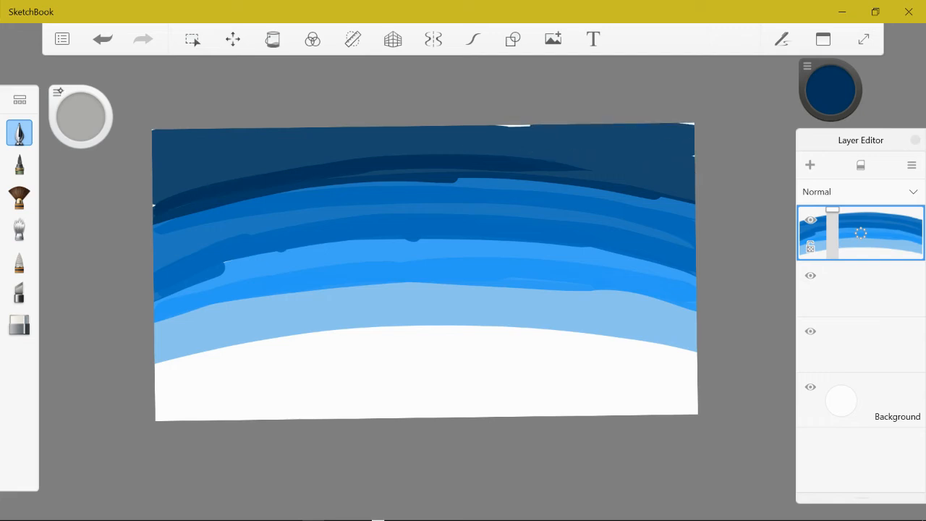
# Raise the Inking Pen's opacity to 99% and repaint the navy area at the top of the sky
pyautogui.click(58, 93)
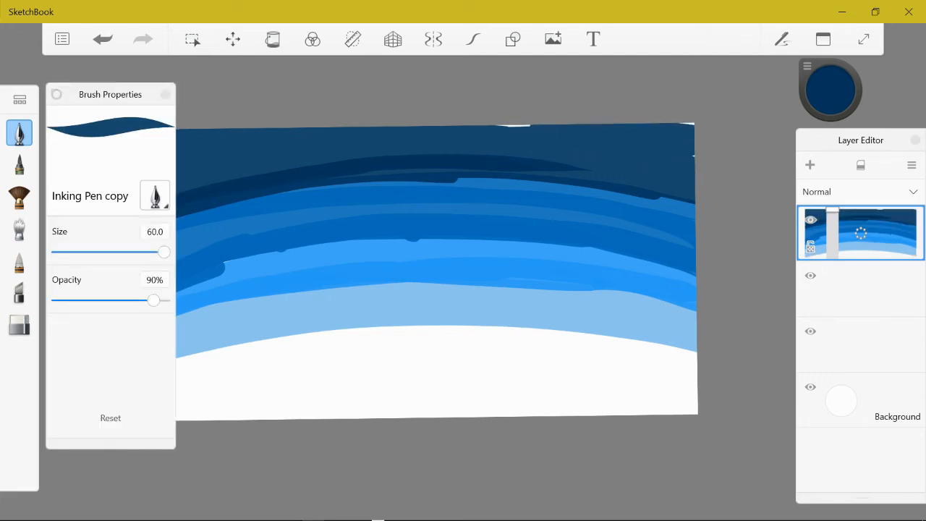
pyautogui.moveTo(153, 299); pyautogui.dragTo(165, 299)
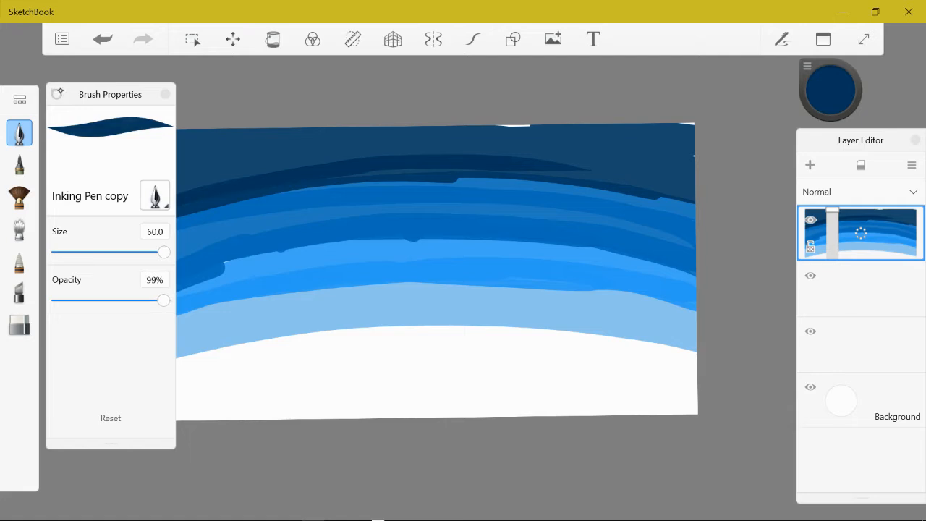
pyautogui.click(57, 94)
pyautogui.moveTo(156, 203)
pyautogui.mouseDown()
pyautogui.moveTo(196, 186)
pyautogui.moveTo(402, 153)
pyautogui.moveTo(644, 171)
pyautogui.moveTo(693, 193)
pyautogui.mouseUp()
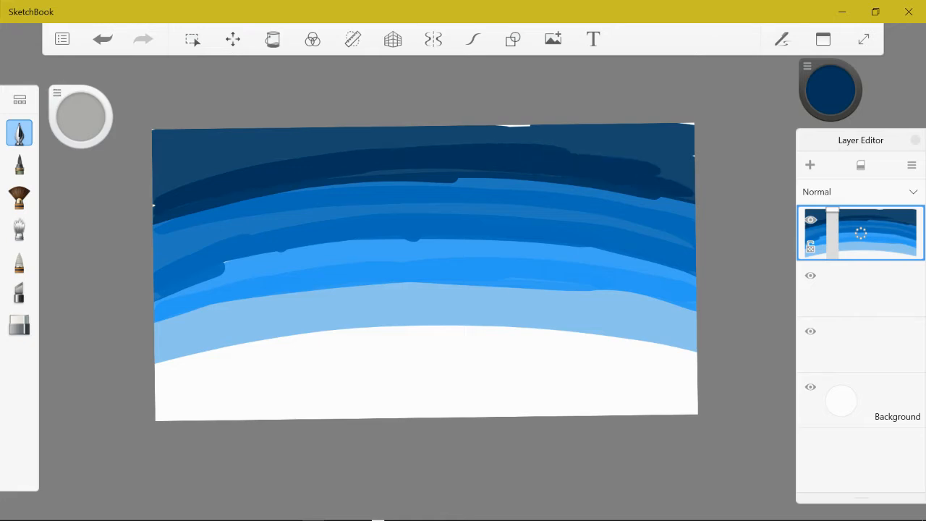
pyautogui.moveTo(466, 130)
pyautogui.mouseDown()
pyautogui.moveTo(692, 129)
pyautogui.moveTo(615, 155)
pyautogui.moveTo(207, 154)
pyautogui.moveTo(174, 166)
pyautogui.mouseUp()
pyautogui.moveTo(268, 139)
pyautogui.mouseDown()
pyautogui.moveTo(161, 148)
pyautogui.moveTo(157, 133)
pyautogui.mouseUp()
pyautogui.moveTo(167, 181)
pyautogui.mouseDown()
pyautogui.moveTo(155, 204)
pyautogui.moveTo(184, 181)
pyautogui.moveTo(586, 149)
pyautogui.moveTo(693, 181)
pyautogui.mouseUp()
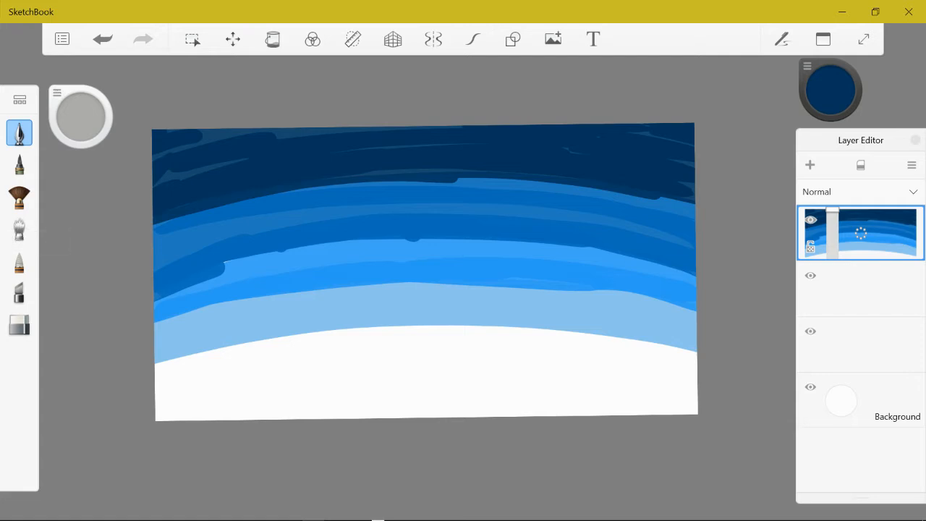
# Blend the lower edge of the navy area into the dark blue band with the smudging brush across the whole sky
pyautogui.click(20, 260)
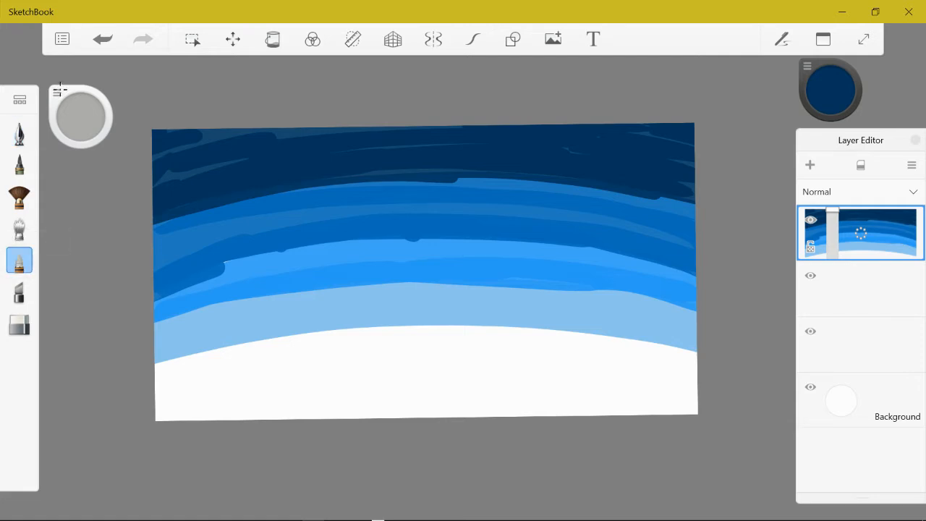
pyautogui.moveTo(154, 219)
pyautogui.mouseDown()
pyautogui.moveTo(303, 189)
pyautogui.moveTo(411, 181)
pyautogui.moveTo(583, 188)
pyautogui.moveTo(690, 207)
pyautogui.moveTo(633, 203)
pyautogui.mouseUp()
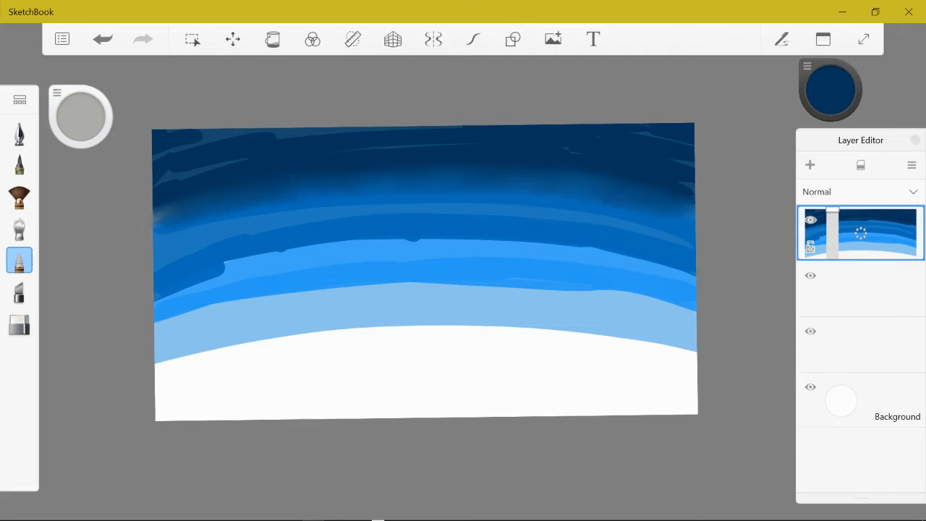
pyautogui.moveTo(174, 211)
pyautogui.mouseDown()
pyautogui.moveTo(158, 219)
pyautogui.moveTo(202, 175)
pyautogui.moveTo(168, 186)
pyautogui.mouseUp()
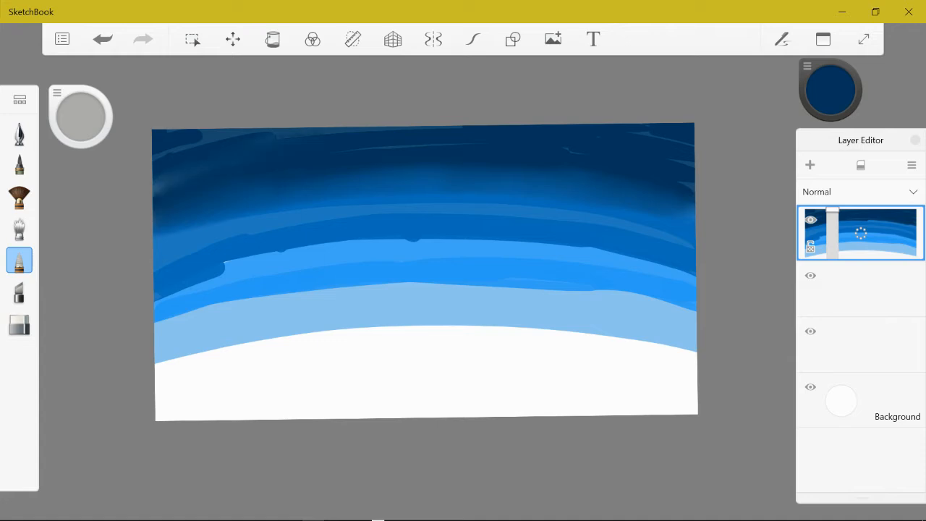
# Smooth out the streaks in the navy area along the canvas's upper edge and corners, undoing the last smudge near the left edge
pyautogui.moveTo(159, 151)
pyautogui.mouseDown()
pyautogui.moveTo(199, 136)
pyautogui.moveTo(161, 154)
pyautogui.moveTo(469, 130)
pyautogui.mouseUp()
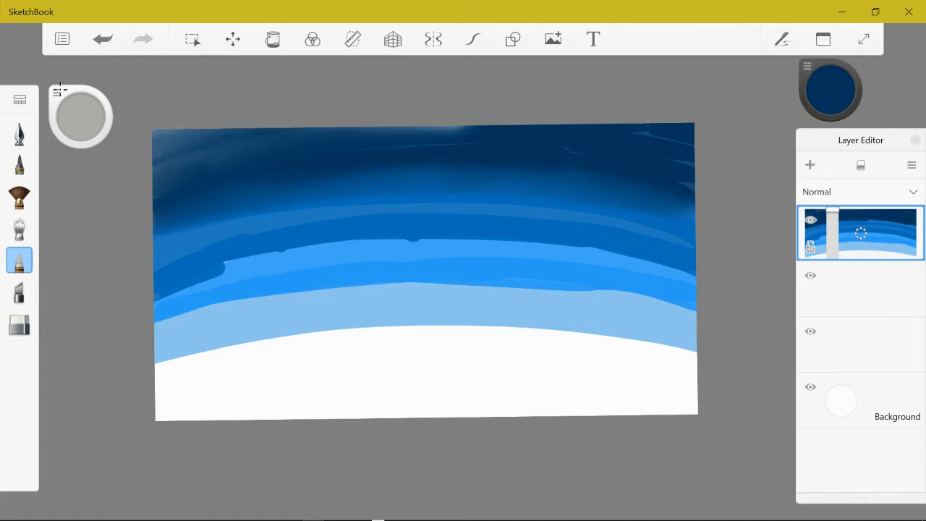
pyautogui.moveTo(151, 195)
pyautogui.mouseDown()
pyautogui.moveTo(196, 173)
pyautogui.moveTo(153, 199)
pyautogui.mouseUp()
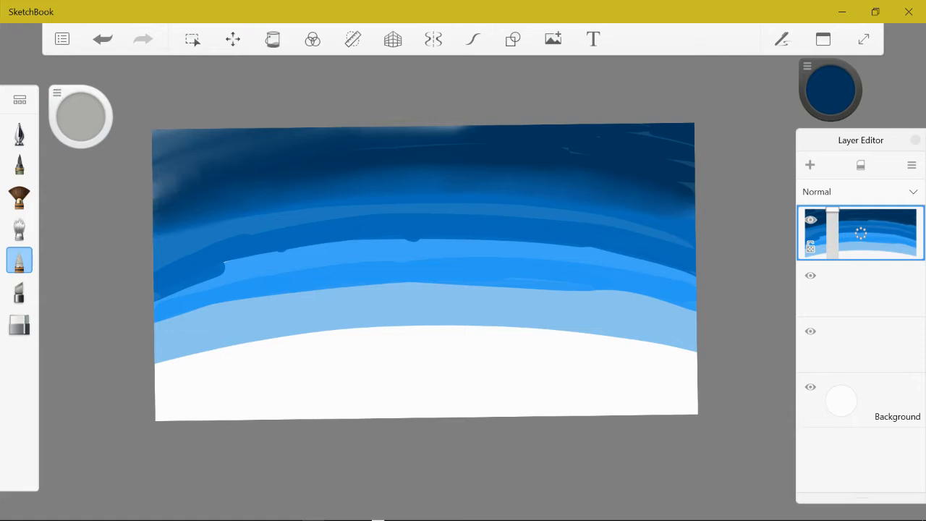
pyautogui.moveTo(194, 172)
pyautogui.mouseDown()
pyautogui.moveTo(154, 204)
pyautogui.moveTo(153, 190)
pyautogui.mouseUp()
pyautogui.moveTo(184, 143); pyautogui.dragTo(155, 156)
pyautogui.moveTo(206, 132); pyautogui.dragTo(155, 147)
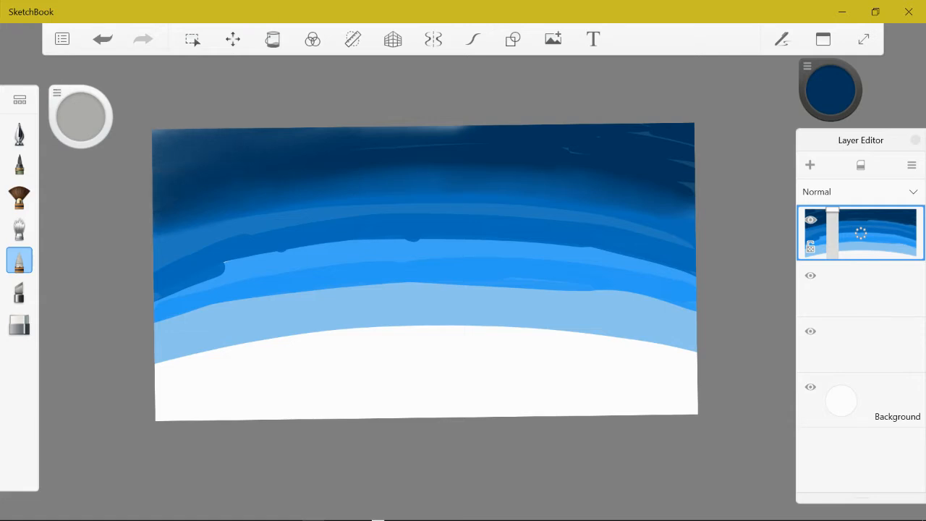
pyautogui.moveTo(463, 129); pyautogui.dragTo(692, 130)
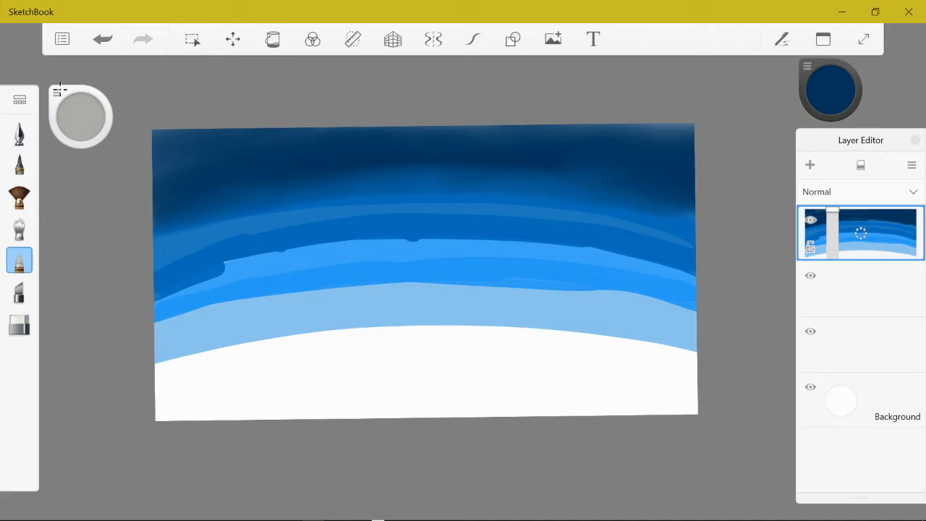
pyautogui.moveTo(154, 217); pyautogui.dragTo(216, 175)
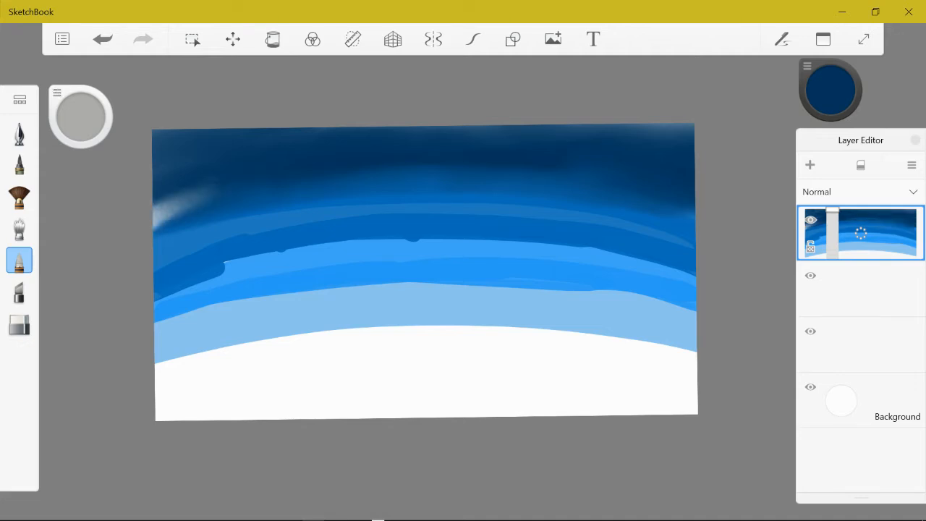
pyautogui.click(102, 39)
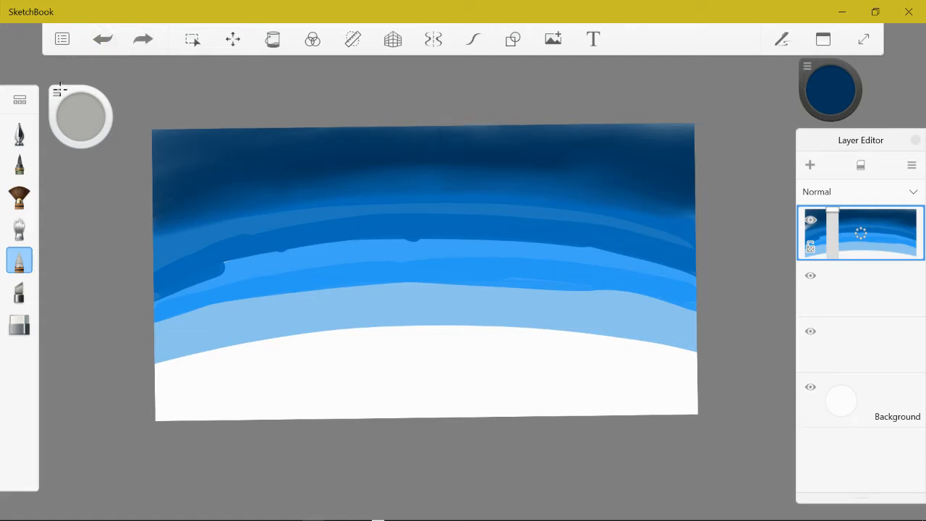
# Blend the streaks of the dark blue band and soften its lower edge into the bright blue band
pyautogui.moveTo(246, 214)
pyautogui.mouseDown()
pyautogui.moveTo(293, 204)
pyautogui.moveTo(183, 235)
pyautogui.moveTo(397, 208)
pyautogui.moveTo(535, 209)
pyautogui.moveTo(692, 242)
pyautogui.mouseUp()
pyautogui.moveTo(383, 239)
pyautogui.mouseDown()
pyautogui.moveTo(235, 259)
pyautogui.moveTo(161, 288)
pyautogui.mouseUp()
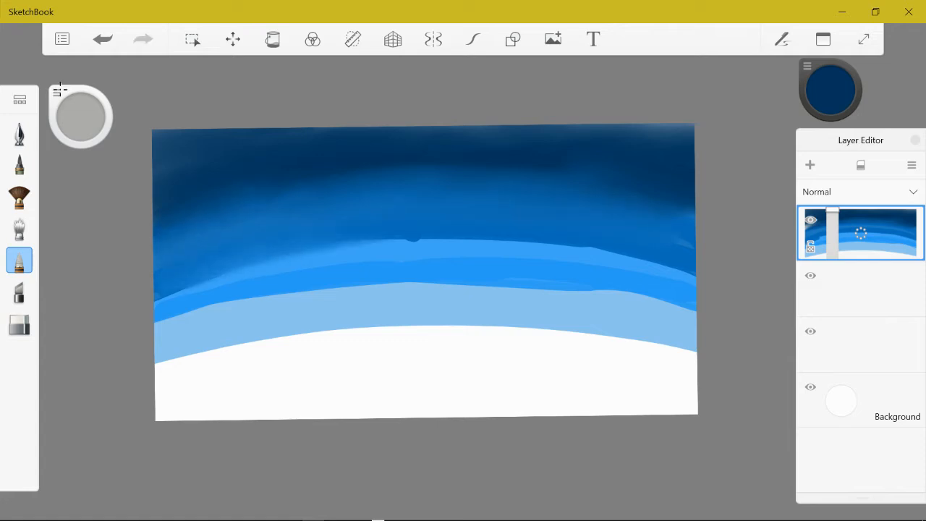
pyautogui.moveTo(413, 236)
pyautogui.mouseDown()
pyautogui.moveTo(306, 254)
pyautogui.moveTo(533, 242)
pyautogui.moveTo(691, 273)
pyautogui.mouseUp()
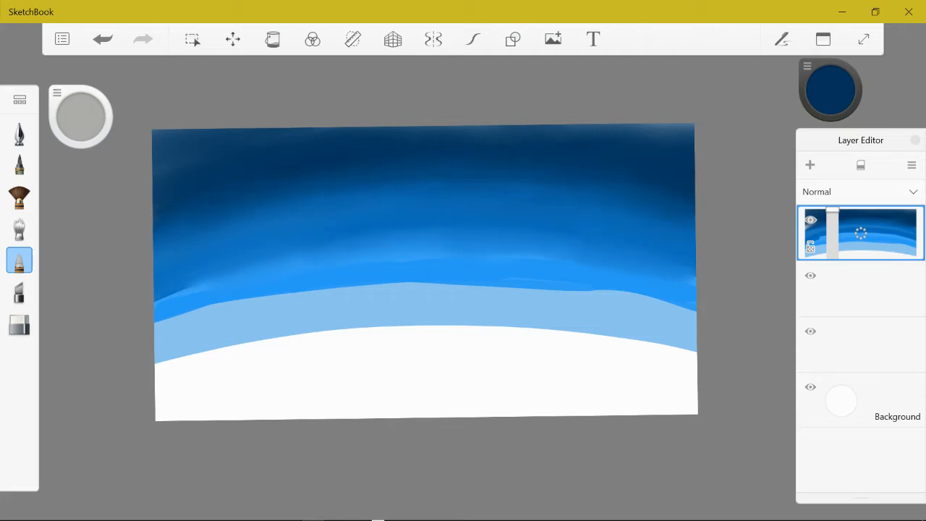
# Blend the bright blue band into the light blue band below it across the full width of the canvas
pyautogui.moveTo(160, 298)
pyautogui.mouseDown()
pyautogui.moveTo(208, 282)
pyautogui.moveTo(156, 301)
pyautogui.moveTo(443, 284)
pyautogui.moveTo(597, 289)
pyautogui.moveTo(694, 311)
pyautogui.mouseUp()
pyautogui.moveTo(160, 327); pyautogui.dragTo(444, 296)
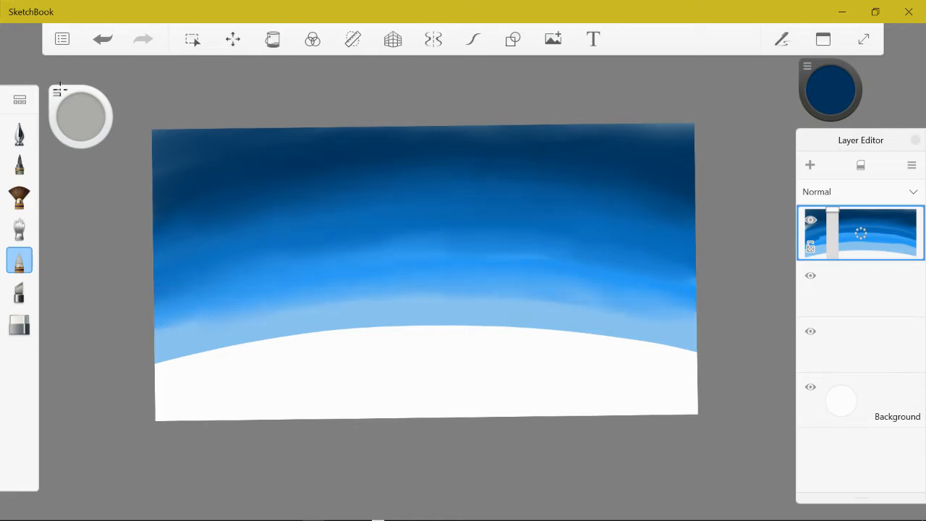
pyautogui.moveTo(497, 256); pyautogui.dragTo(622, 272)
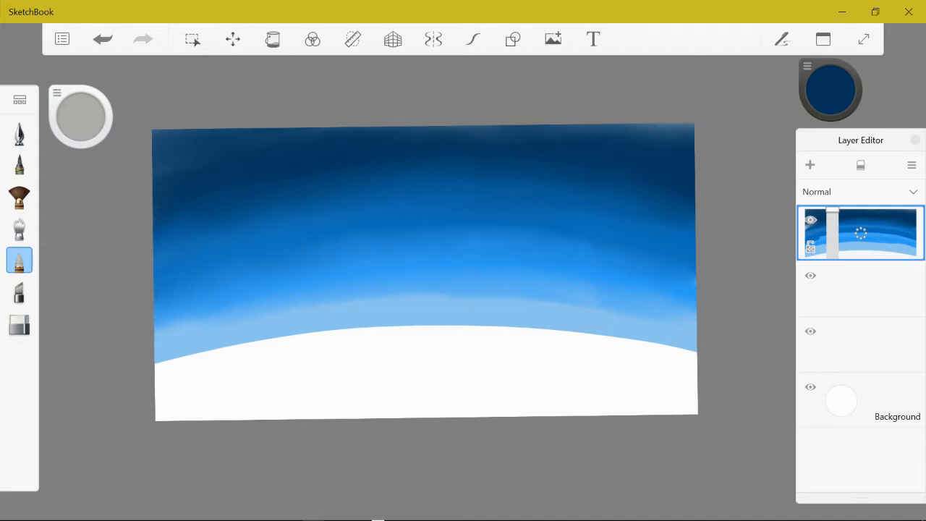
pyautogui.moveTo(206, 318)
pyautogui.mouseDown()
pyautogui.moveTo(164, 333)
pyautogui.moveTo(160, 346)
pyautogui.mouseUp()
pyautogui.moveTo(161, 346); pyautogui.dragTo(324, 297)
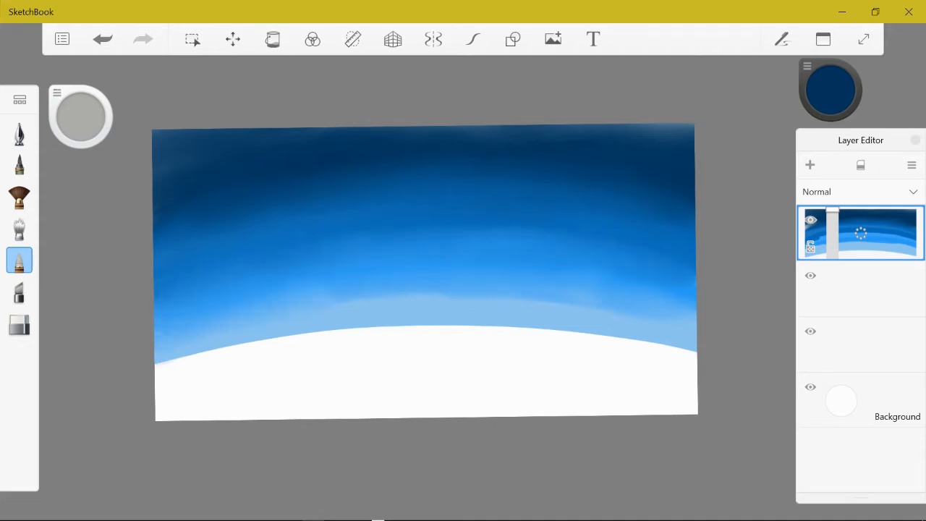
# Blend the light blue band downward into the white area so the sky fades out softly along its lower arc
pyautogui.moveTo(159, 365)
pyautogui.mouseDown()
pyautogui.moveTo(448, 327)
pyautogui.moveTo(620, 329)
pyautogui.moveTo(694, 350)
pyautogui.moveTo(612, 309)
pyautogui.moveTo(347, 302)
pyautogui.moveTo(166, 359)
pyautogui.moveTo(351, 330)
pyautogui.moveTo(362, 341)
pyautogui.moveTo(687, 351)
pyautogui.mouseUp()
pyautogui.moveTo(501, 297); pyautogui.dragTo(439, 309)
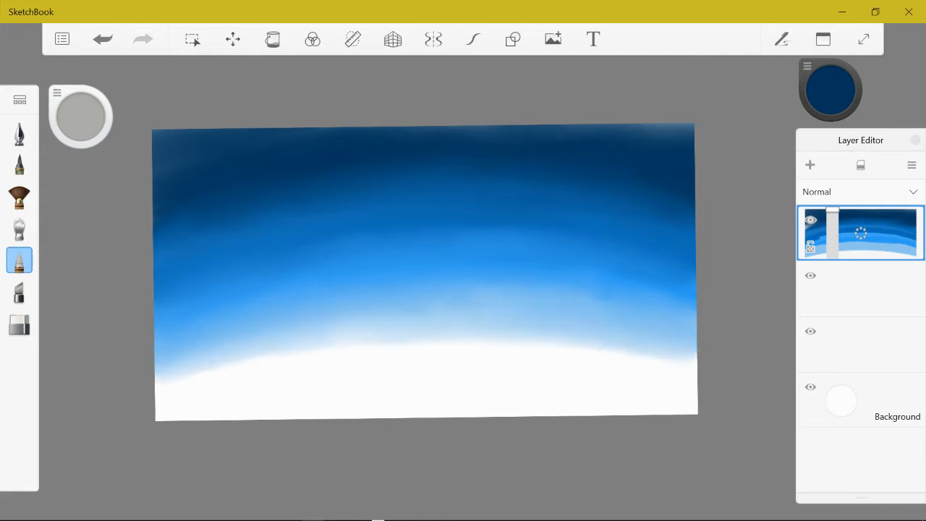
pyautogui.moveTo(644, 343)
pyautogui.mouseDown()
pyautogui.moveTo(161, 378)
pyautogui.moveTo(376, 344)
pyautogui.moveTo(693, 363)
pyautogui.mouseUp()
pyautogui.moveTo(403, 305); pyautogui.dragTo(688, 306)
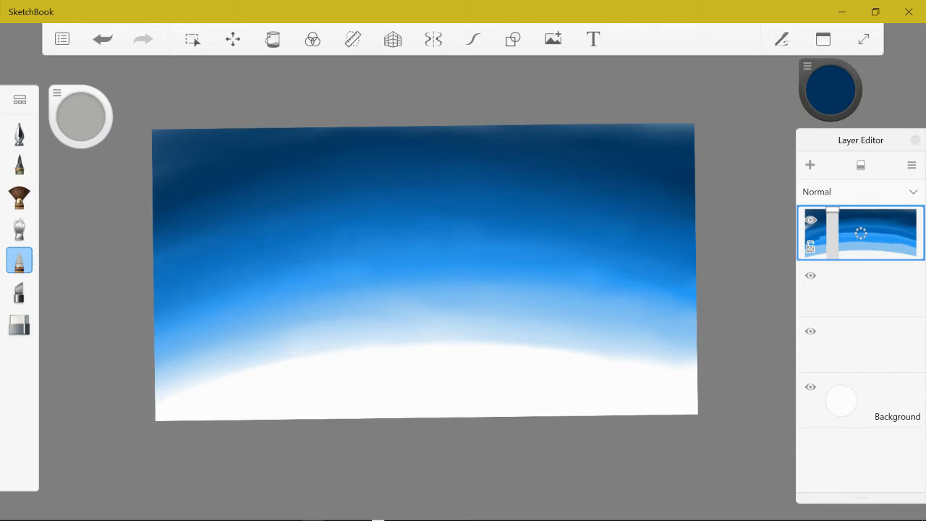
pyautogui.moveTo(330, 317); pyautogui.dragTo(180, 379)
pyautogui.moveTo(470, 345); pyautogui.dragTo(670, 369)
pyautogui.moveTo(448, 349)
pyautogui.mouseDown()
pyautogui.moveTo(286, 351)
pyautogui.moveTo(168, 394)
pyautogui.mouseUp()
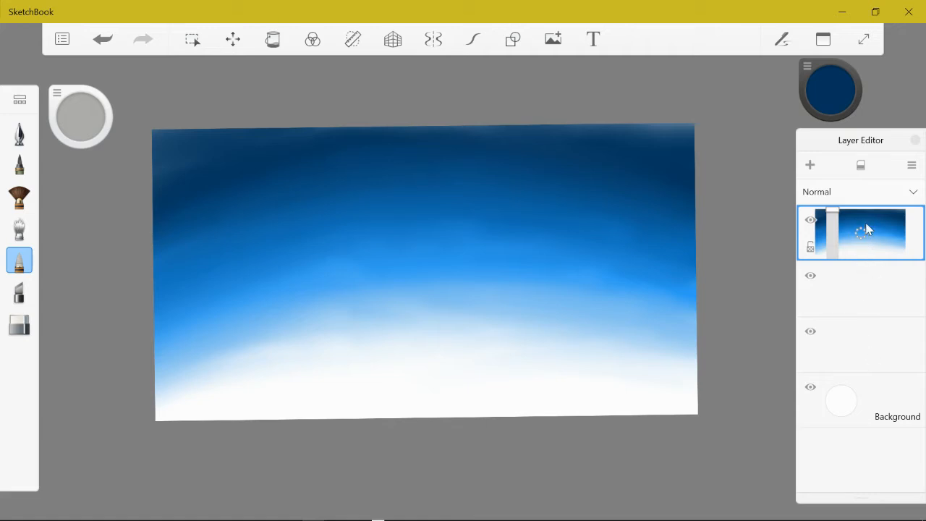
# Move the painted sky layer below the two empty layers, directly above the Background
pyautogui.moveTo(854, 223); pyautogui.dragTo(868, 239)
pyautogui.click(858, 278)
pyautogui.click(859, 333)
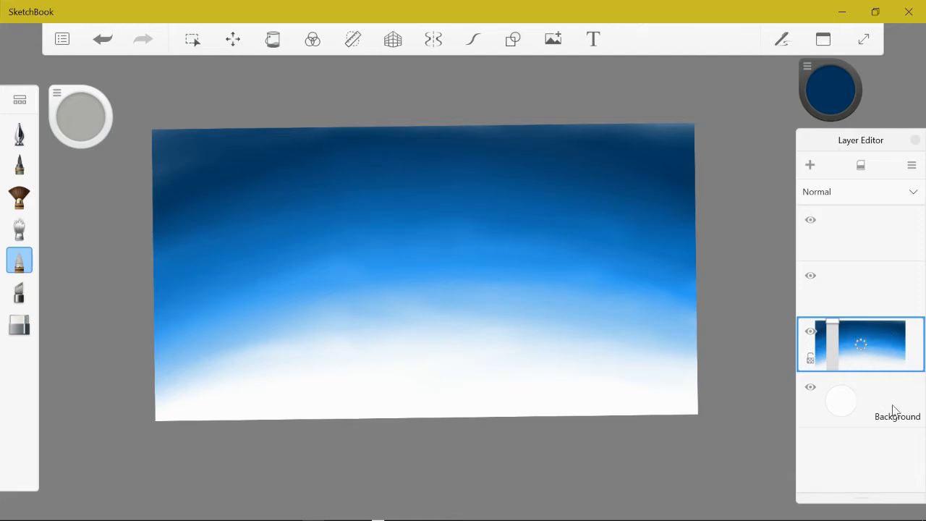
# Change the Background layer's colour to a very pale blue
pyautogui.click(839, 401)
pyautogui.moveTo(838, 381)
pyautogui.mouseDown()
pyautogui.moveTo(866, 387)
pyautogui.moveTo(840, 353)
pyautogui.mouseUp()
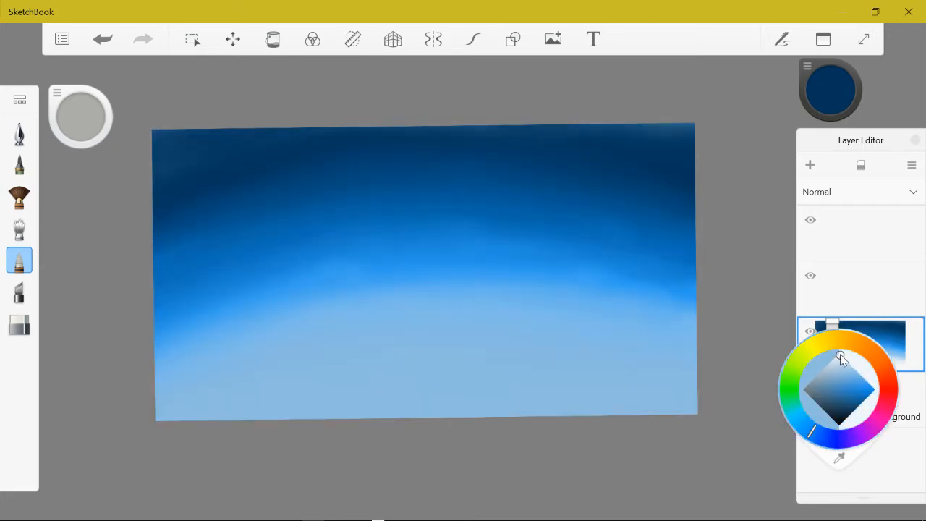
pyautogui.click(897, 468)
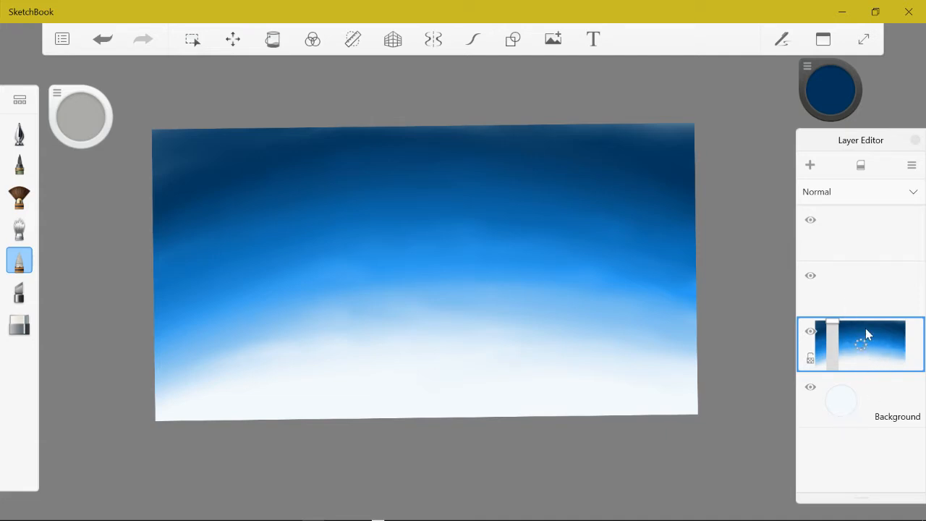
# Choose the cloud-textured brush with a light blue colour and paint a large cloud in the upper right part of the sky
pyautogui.click(19, 196)
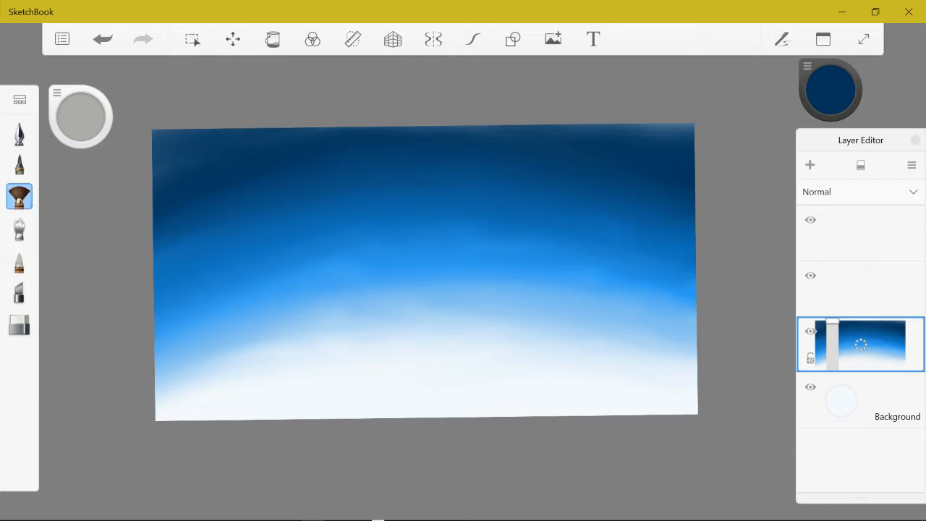
pyautogui.click(831, 90)
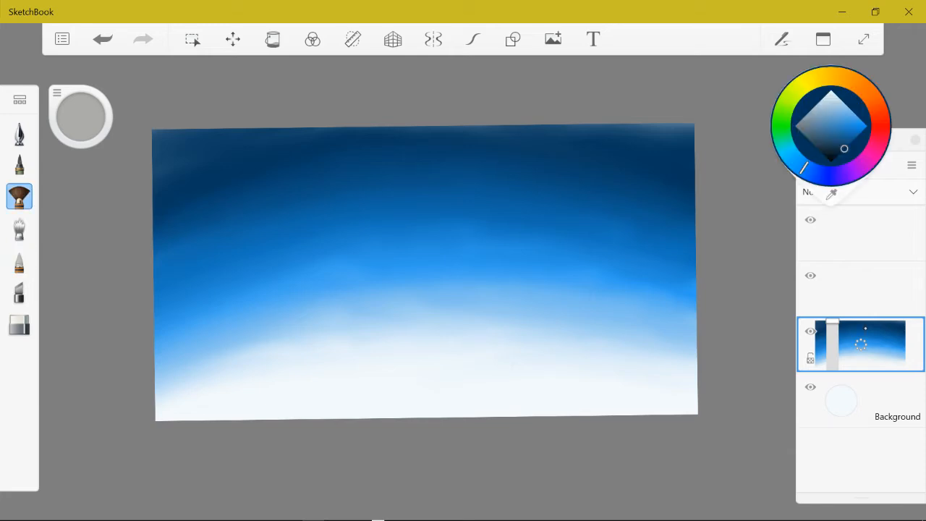
pyautogui.moveTo(844, 149)
pyautogui.mouseDown()
pyautogui.moveTo(849, 117)
pyautogui.moveTo(833, 92)
pyautogui.moveTo(844, 104)
pyautogui.mouseUp()
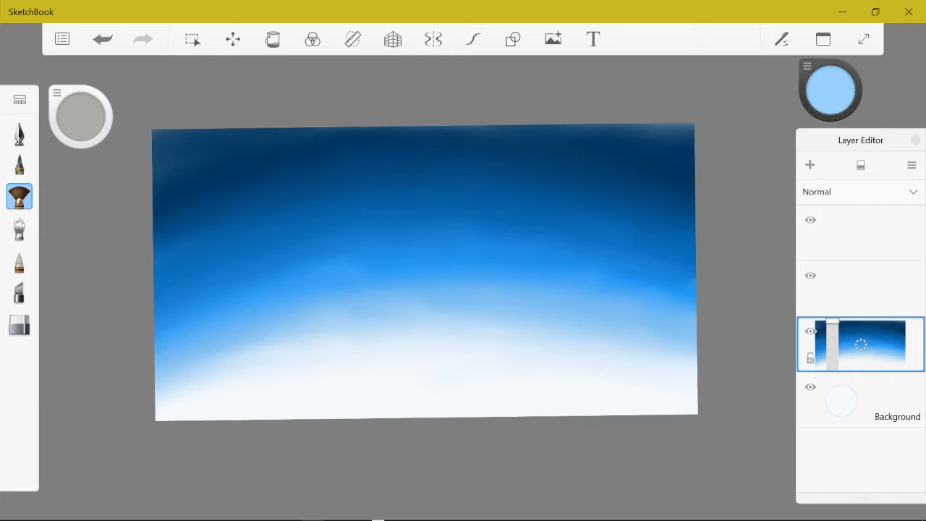
pyautogui.moveTo(81, 116)
pyautogui.mouseDown()
pyautogui.moveTo(81, 109)
pyautogui.moveTo(81, 131)
pyautogui.mouseUp()
pyautogui.moveTo(607, 158)
pyautogui.mouseDown()
pyautogui.moveTo(565, 192)
pyautogui.moveTo(616, 166)
pyautogui.moveTo(643, 203)
pyautogui.moveTo(608, 204)
pyautogui.moveTo(647, 203)
pyautogui.moveTo(538, 211)
pyautogui.moveTo(551, 189)
pyautogui.moveTo(515, 206)
pyautogui.moveTo(528, 230)
pyautogui.moveTo(611, 226)
pyautogui.moveTo(481, 221)
pyautogui.moveTo(539, 194)
pyautogui.moveTo(492, 230)
pyautogui.moveTo(661, 221)
pyautogui.moveTo(506, 226)
pyautogui.moveTo(575, 221)
pyautogui.moveTo(572, 207)
pyautogui.moveTo(640, 204)
pyautogui.moveTo(632, 168)
pyautogui.moveTo(672, 231)
pyautogui.moveTo(491, 237)
pyautogui.moveTo(507, 203)
pyautogui.moveTo(581, 177)
pyautogui.moveTo(510, 204)
pyautogui.mouseUp()
# Paint a second large light blue cloud in the upper left part of the sky, reaching the canvas's left edge
pyautogui.moveTo(355, 206)
pyautogui.mouseDown()
pyautogui.moveTo(300, 194)
pyautogui.moveTo(289, 184)
pyautogui.moveTo(355, 205)
pyautogui.moveTo(248, 150)
pyautogui.moveTo(190, 208)
pyautogui.mouseUp()
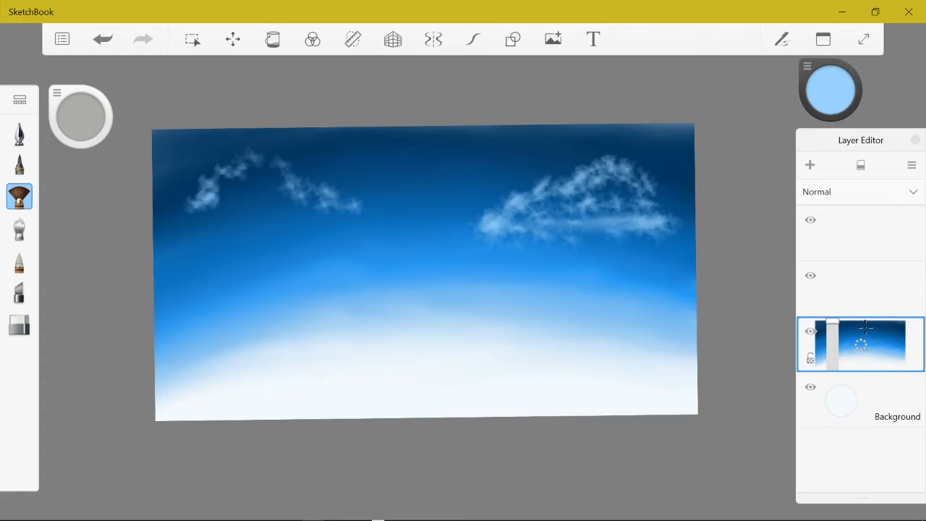
pyautogui.moveTo(253, 161)
pyautogui.mouseDown()
pyautogui.moveTo(230, 181)
pyautogui.moveTo(253, 174)
pyautogui.moveTo(272, 192)
pyautogui.moveTo(235, 219)
pyautogui.moveTo(278, 206)
pyautogui.moveTo(336, 217)
pyautogui.moveTo(181, 214)
pyautogui.moveTo(370, 219)
pyautogui.moveTo(322, 221)
pyautogui.moveTo(311, 235)
pyautogui.moveTo(387, 230)
pyautogui.moveTo(387, 215)
pyautogui.moveTo(355, 194)
pyautogui.moveTo(367, 207)
pyautogui.moveTo(243, 231)
pyautogui.moveTo(172, 230)
pyautogui.mouseUp()
pyautogui.moveTo(177, 196); pyautogui.dragTo(180, 204)
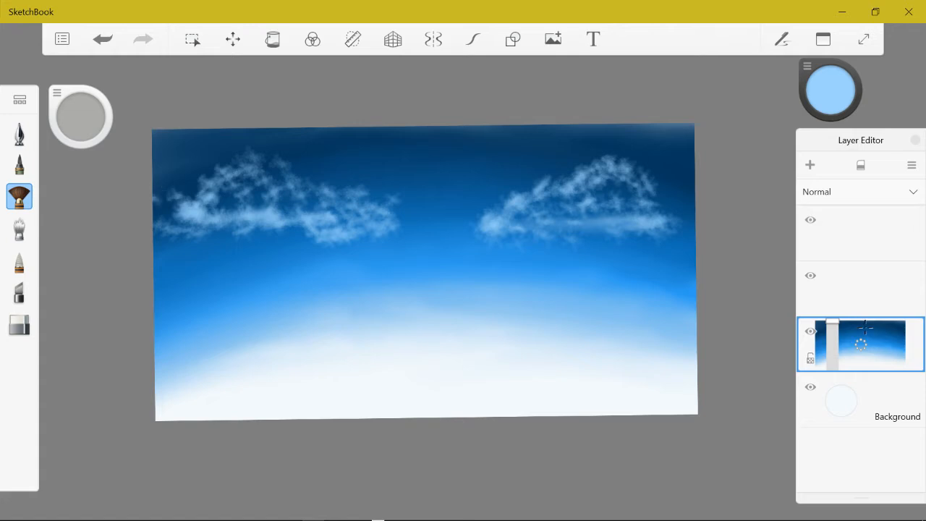
pyautogui.click(256, 235)
pyautogui.click(311, 240)
# Extend the upper outline of the right cloud with small puffs on both its left and right sides
pyautogui.moveTo(489, 203); pyautogui.dragTo(495, 192)
pyautogui.click(457, 199)
pyautogui.click(527, 184)
pyautogui.click(497, 191)
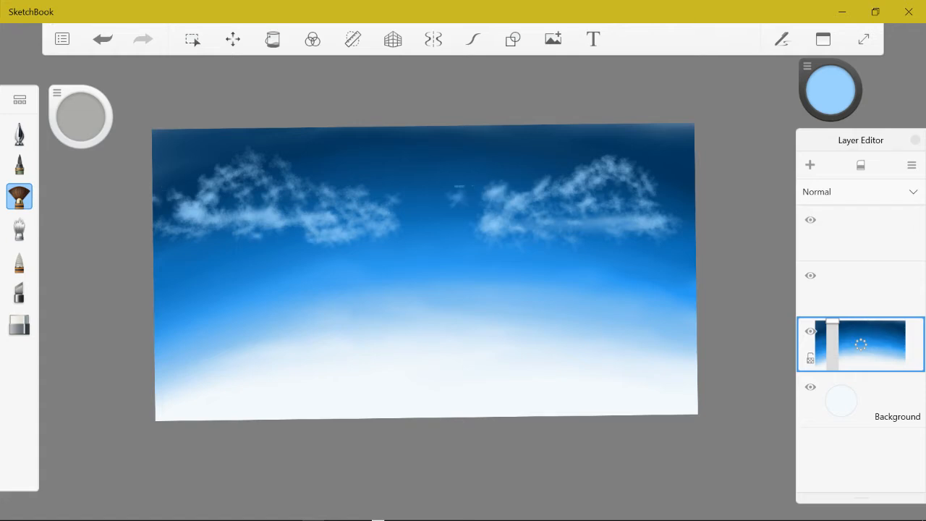
pyautogui.click(461, 189)
pyautogui.click(529, 186)
pyautogui.click(473, 186)
pyautogui.click(511, 175)
pyautogui.click(552, 175)
pyautogui.click(654, 174)
pyautogui.click(673, 178)
pyautogui.moveTo(654, 190); pyautogui.dragTo(677, 200)
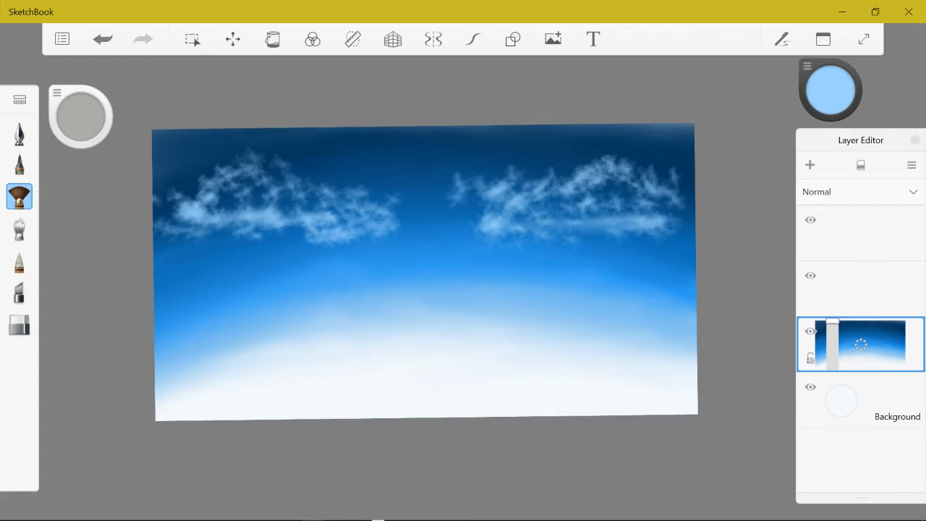
# Add puffs along the base of the right cloud, with a thin tail trailing toward the middle of the sky
pyautogui.click(685, 221)
pyautogui.click(591, 234)
pyautogui.click(510, 232)
pyautogui.moveTo(465, 239); pyautogui.dragTo(435, 249)
pyautogui.click(482, 241)
pyautogui.click(526, 247)
pyautogui.click(567, 244)
pyautogui.moveTo(594, 241); pyautogui.dragTo(609, 242)
pyautogui.moveTo(650, 237); pyautogui.dragTo(669, 235)
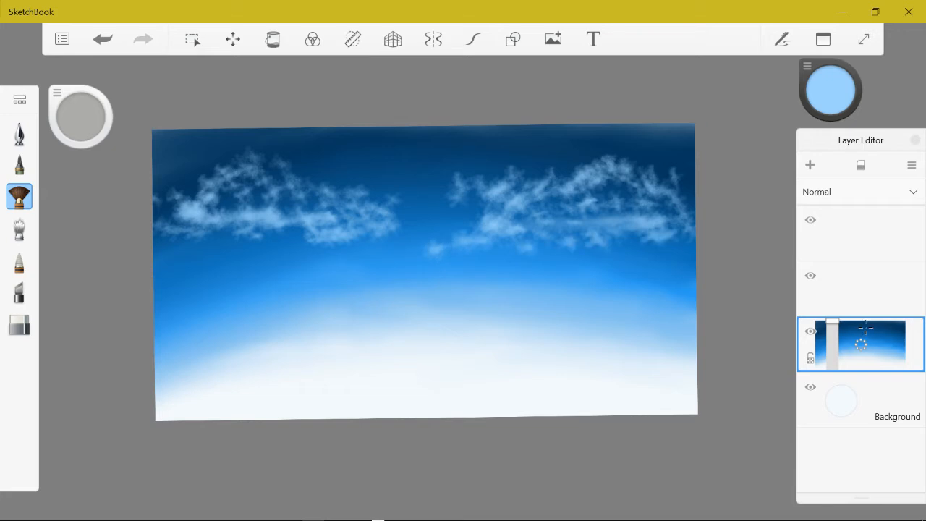
pyautogui.click(517, 197)
# Dab a small light blue cloud into the upper left corner of the canvas
pyautogui.click(165, 141)
pyautogui.click(189, 137)
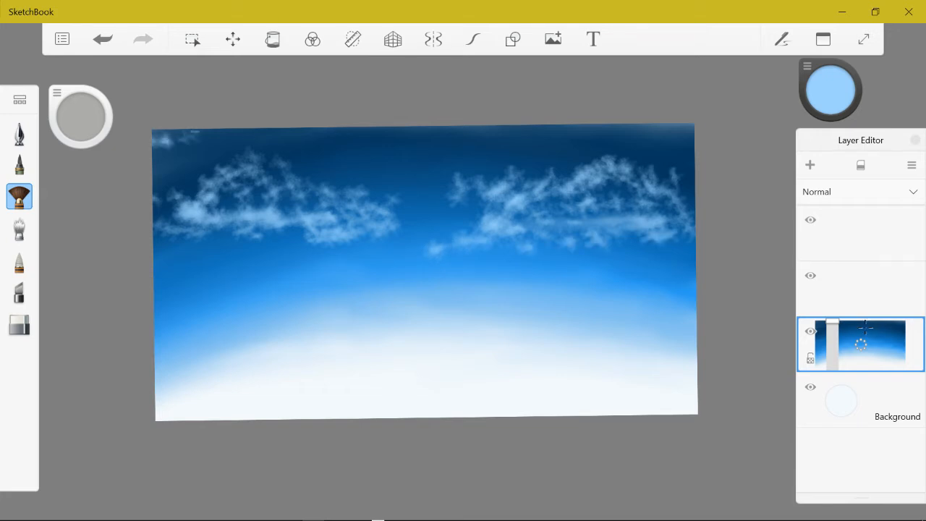
pyautogui.click(165, 149)
pyautogui.click(177, 149)
pyautogui.click(203, 140)
pyautogui.click(197, 142)
pyautogui.click(165, 155)
pyautogui.click(175, 150)
pyautogui.click(211, 136)
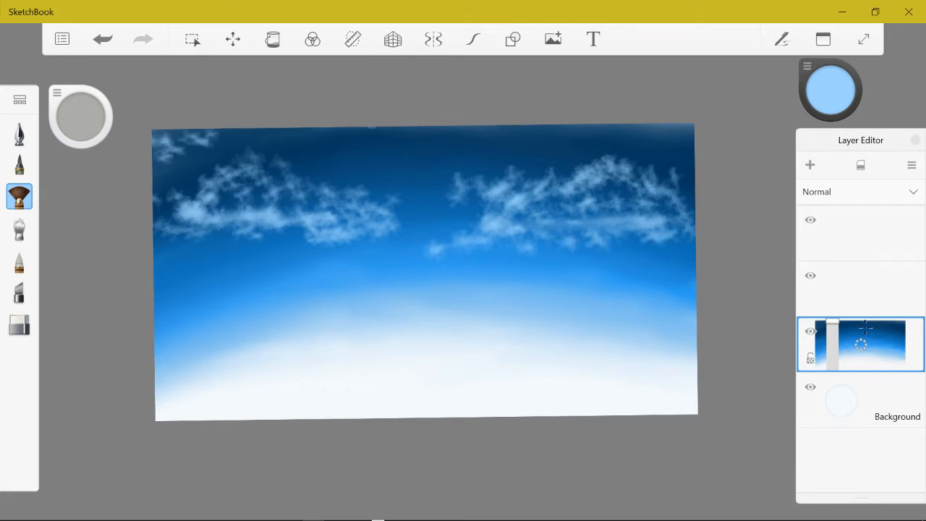
# Paint a thin row of cloud wisps near the canvas's upper edge, above the gap between the two large clouds
pyautogui.click(427, 143)
pyautogui.click(396, 149)
pyautogui.moveTo(372, 149); pyautogui.dragTo(353, 147)
pyautogui.click(411, 142)
pyautogui.click(446, 143)
pyautogui.click(465, 154)
pyautogui.click(452, 154)
pyautogui.click(495, 154)
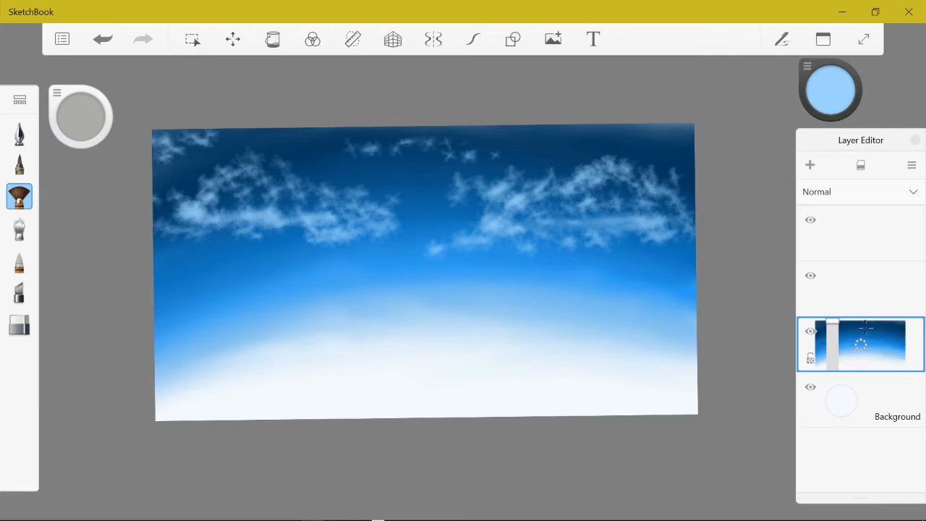
pyautogui.click(511, 152)
pyautogui.moveTo(456, 147); pyautogui.dragTo(383, 147)
pyautogui.moveTo(366, 148); pyautogui.dragTo(350, 150)
# Add small cloud wisps near the upper edge above the right cloud and thicken that cloud's base
pyautogui.click(546, 146)
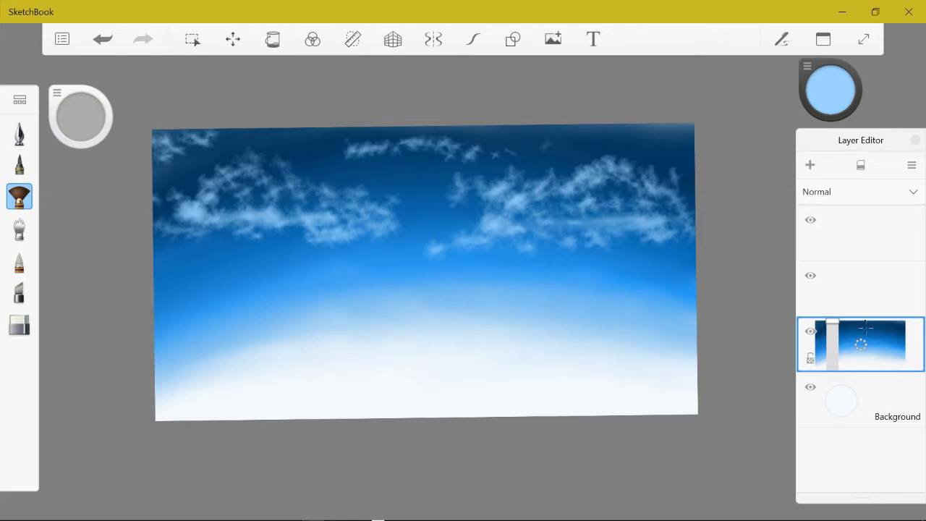
pyautogui.click(572, 145)
pyautogui.click(599, 140)
pyautogui.click(648, 139)
pyautogui.moveTo(599, 141); pyautogui.dragTo(548, 146)
pyautogui.click(556, 149)
pyautogui.click(580, 145)
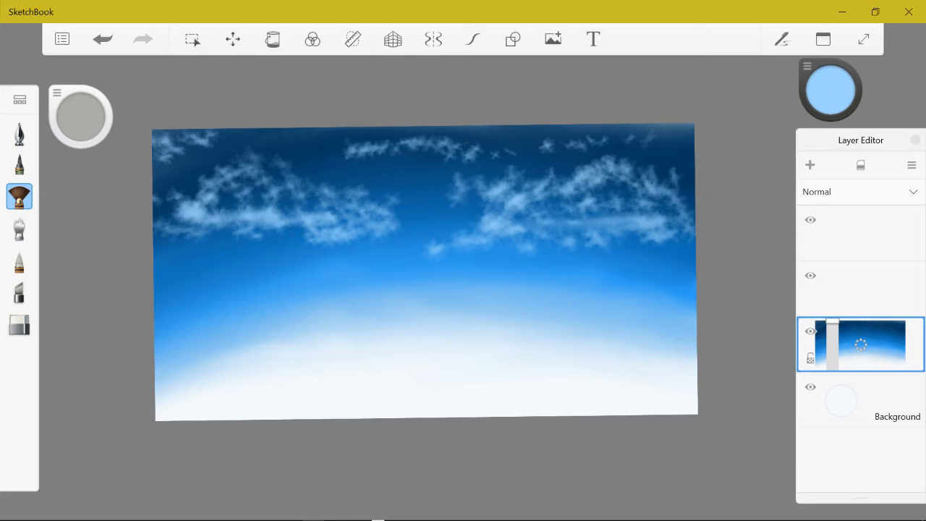
pyautogui.moveTo(525, 232)
pyautogui.mouseDown()
pyautogui.moveTo(651, 240)
pyautogui.moveTo(585, 230)
pyautogui.mouseUp()
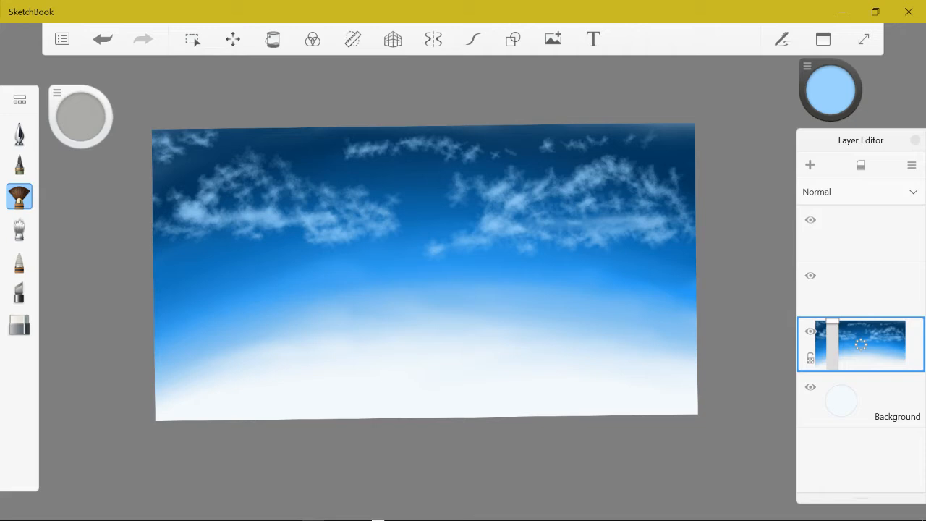
# Switch the paint to a very pale blue and brush highlights over the right and left large clouds
pyautogui.click(831, 90)
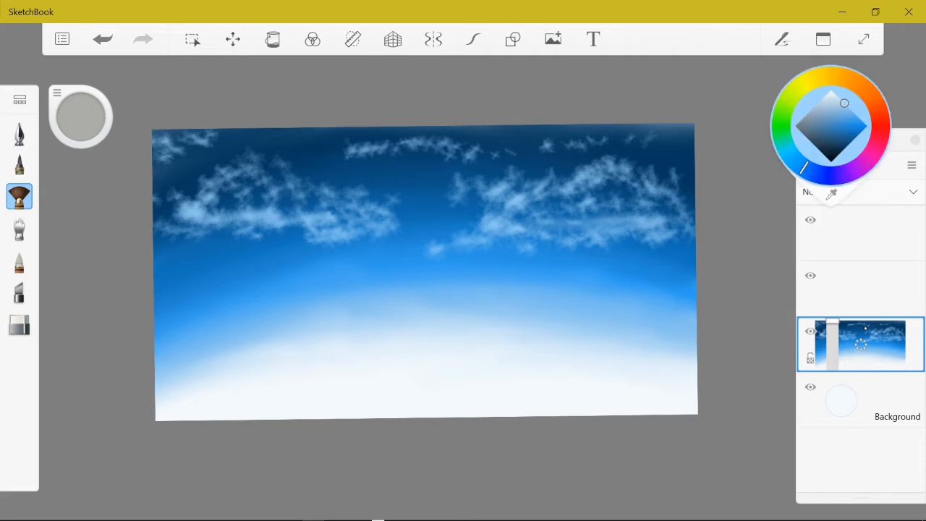
pyautogui.moveTo(845, 102); pyautogui.dragTo(835, 94)
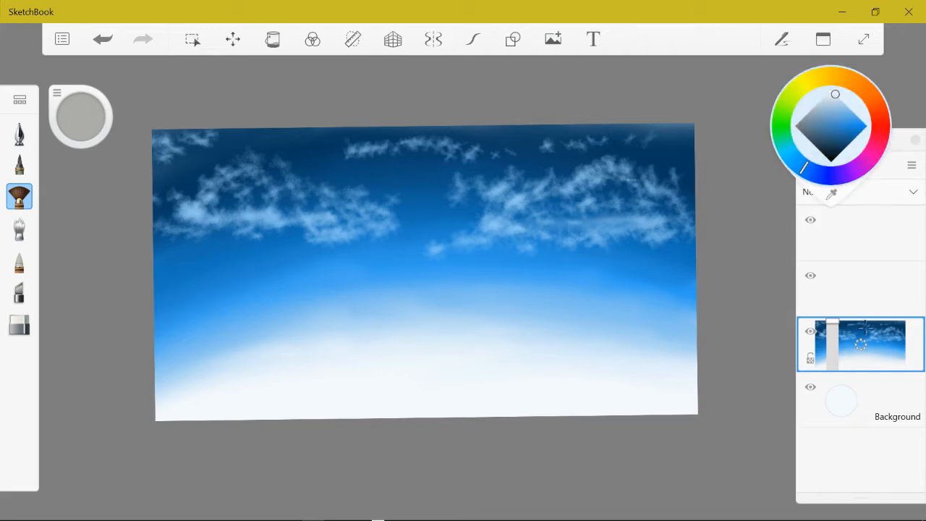
pyautogui.moveTo(619, 186)
pyautogui.mouseDown()
pyautogui.moveTo(606, 188)
pyautogui.moveTo(626, 191)
pyautogui.moveTo(542, 200)
pyautogui.moveTo(577, 199)
pyautogui.moveTo(515, 217)
pyautogui.moveTo(676, 210)
pyautogui.moveTo(535, 230)
pyautogui.moveTo(641, 240)
pyautogui.moveTo(669, 218)
pyautogui.moveTo(630, 168)
pyautogui.moveTo(582, 163)
pyautogui.moveTo(515, 185)
pyautogui.moveTo(568, 180)
pyautogui.moveTo(502, 218)
pyautogui.moveTo(483, 211)
pyautogui.moveTo(459, 226)
pyautogui.moveTo(470, 202)
pyautogui.moveTo(511, 172)
pyautogui.mouseUp()
pyautogui.moveTo(245, 199)
pyautogui.mouseDown()
pyautogui.moveTo(221, 207)
pyautogui.moveTo(223, 192)
pyautogui.moveTo(233, 204)
pyautogui.moveTo(276, 178)
pyautogui.moveTo(286, 208)
pyautogui.moveTo(288, 197)
pyautogui.moveTo(355, 217)
pyautogui.moveTo(371, 201)
pyautogui.mouseUp()
pyautogui.moveTo(319, 226)
pyautogui.mouseDown()
pyautogui.moveTo(189, 223)
pyautogui.moveTo(177, 196)
pyautogui.moveTo(165, 214)
pyautogui.moveTo(235, 158)
pyautogui.moveTo(318, 194)
pyautogui.moveTo(254, 154)
pyautogui.moveTo(178, 142)
pyautogui.moveTo(210, 137)
pyautogui.mouseUp()
# Brighten the small clouds along the canvas's upper edge and fill out both large clouds with more pale blue puffs
pyautogui.moveTo(368, 149)
pyautogui.mouseDown()
pyautogui.moveTo(434, 143)
pyautogui.moveTo(488, 152)
pyautogui.mouseUp()
pyautogui.moveTo(569, 142)
pyautogui.mouseDown()
pyautogui.moveTo(558, 149)
pyautogui.moveTo(643, 141)
pyautogui.moveTo(518, 151)
pyautogui.mouseUp()
pyautogui.moveTo(662, 190)
pyautogui.mouseDown()
pyautogui.moveTo(642, 197)
pyautogui.moveTo(678, 190)
pyautogui.mouseUp()
pyautogui.moveTo(679, 232)
pyautogui.mouseDown()
pyautogui.moveTo(664, 243)
pyautogui.moveTo(492, 238)
pyautogui.moveTo(467, 217)
pyautogui.moveTo(484, 181)
pyautogui.moveTo(423, 242)
pyautogui.moveTo(463, 240)
pyautogui.mouseUp()
pyautogui.moveTo(270, 201)
pyautogui.mouseDown()
pyautogui.moveTo(382, 212)
pyautogui.moveTo(340, 228)
pyautogui.moveTo(379, 226)
pyautogui.mouseUp()
pyautogui.moveTo(214, 230)
pyautogui.mouseDown()
pyautogui.moveTo(193, 232)
pyautogui.moveTo(171, 198)
pyautogui.moveTo(175, 151)
pyautogui.moveTo(164, 142)
pyautogui.moveTo(322, 151)
pyautogui.mouseUp()
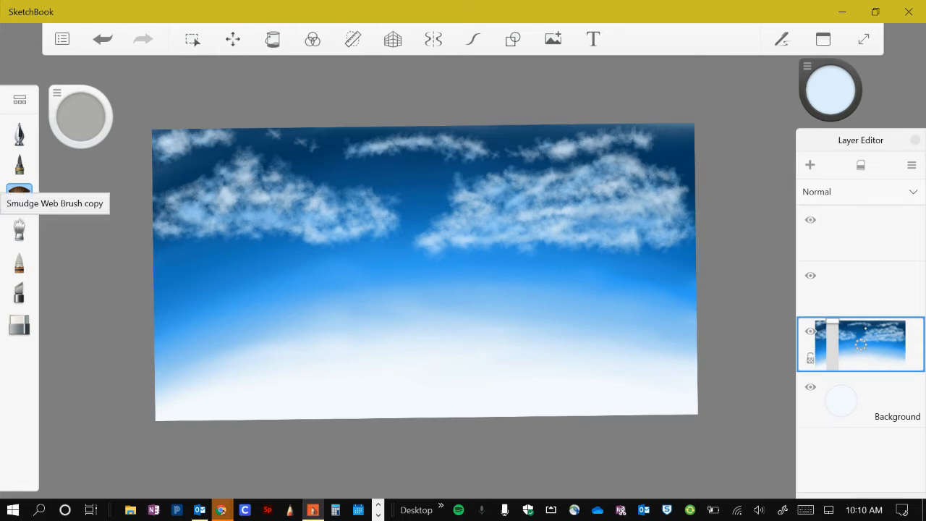
# Choose the Smudge Web Brush copy and set its flow to 12% and strength to 26%
pyautogui.click(20, 229)
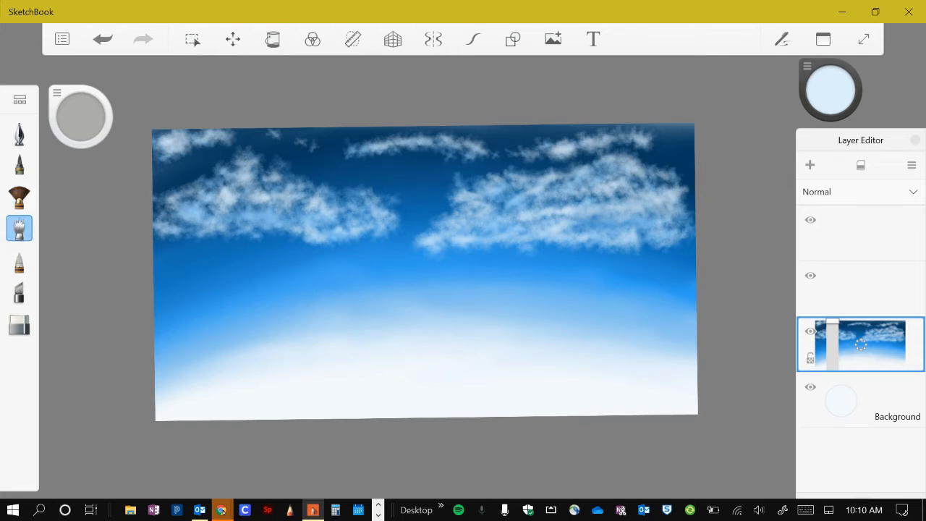
pyautogui.scroll(5, 425, 272)
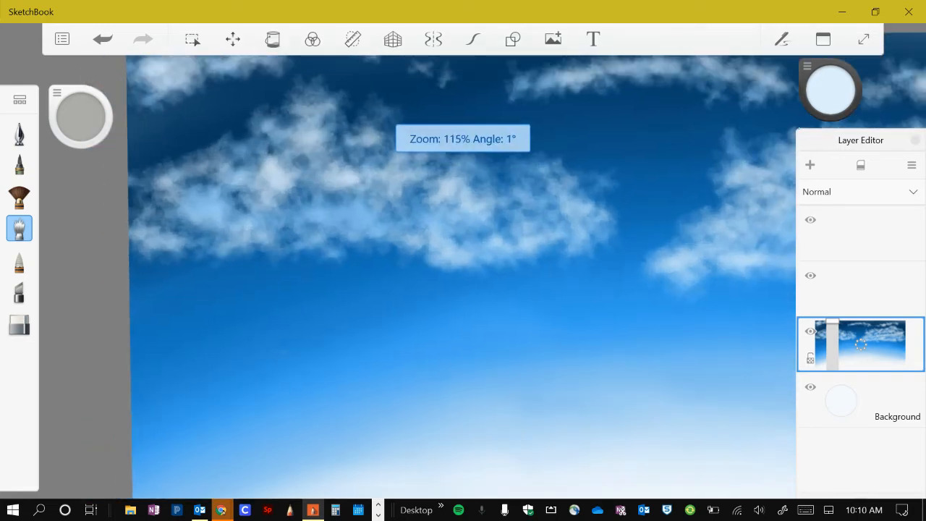
pyautogui.moveTo(80, 116)
pyautogui.mouseDown()
pyautogui.moveTo(80, 90)
pyautogui.moveTo(80, 138)
pyautogui.moveTo(80, 120)
pyautogui.moveTo(80, 129)
pyautogui.mouseUp()
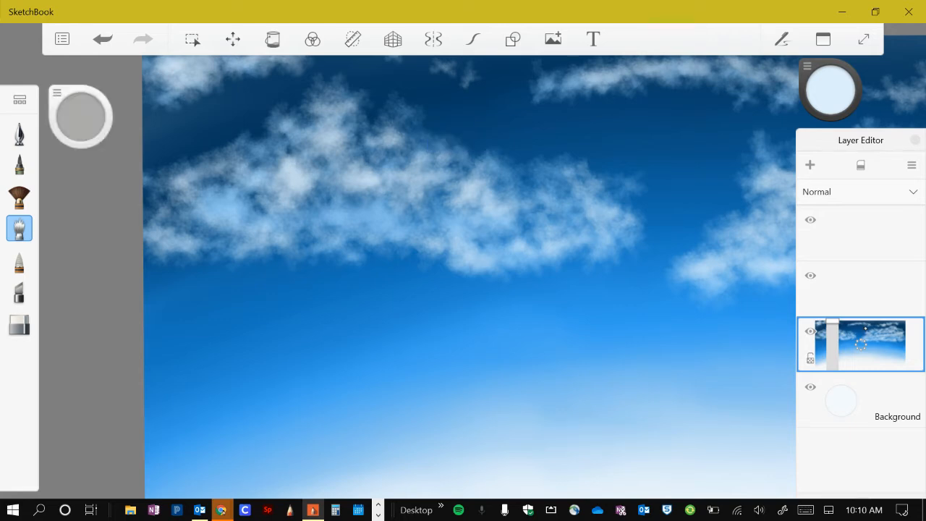
pyautogui.click(80, 117)
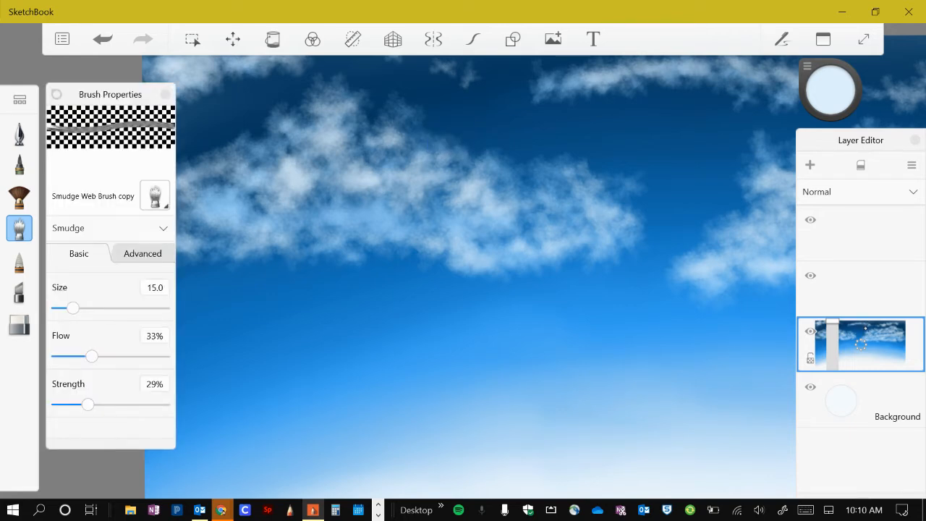
pyautogui.moveTo(91, 356); pyautogui.dragTo(69, 356)
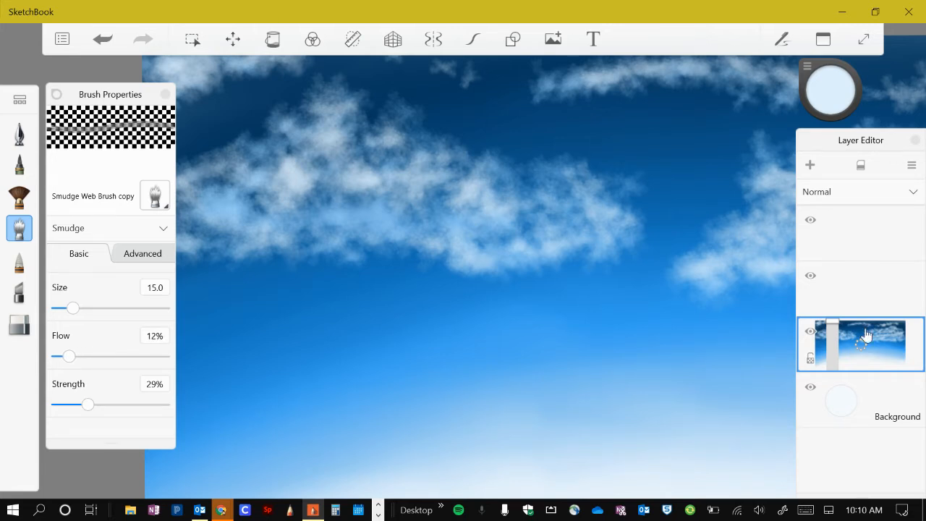
pyautogui.click(867, 334)
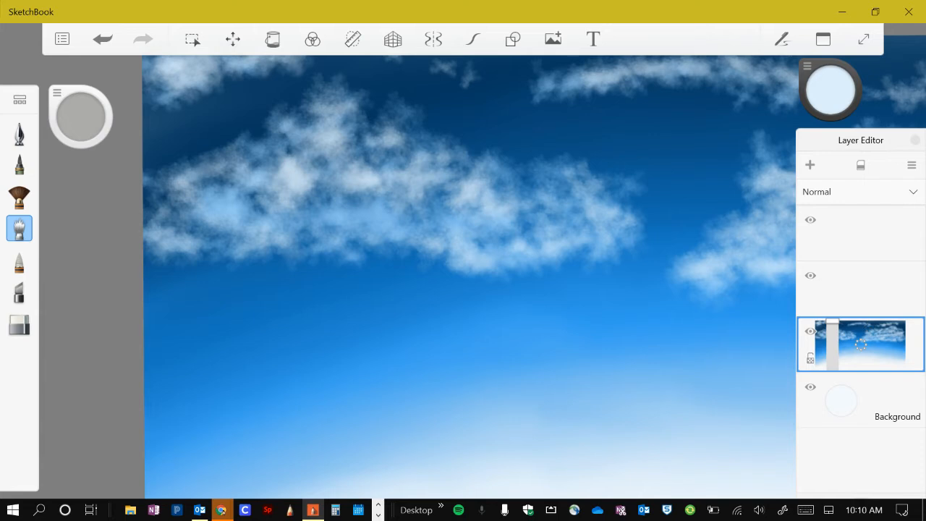
pyautogui.click(57, 93)
pyautogui.moveTo(87, 405); pyautogui.dragTo(83, 405)
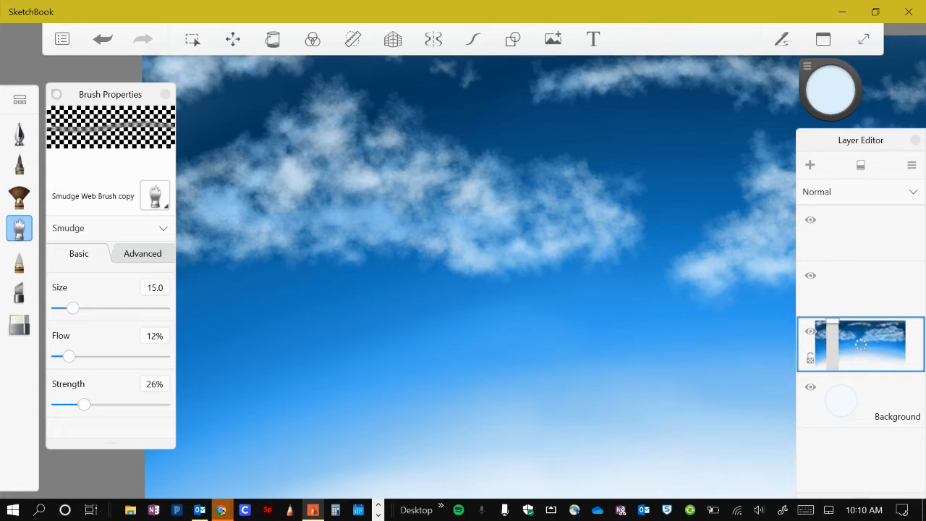
pyautogui.click(56, 94)
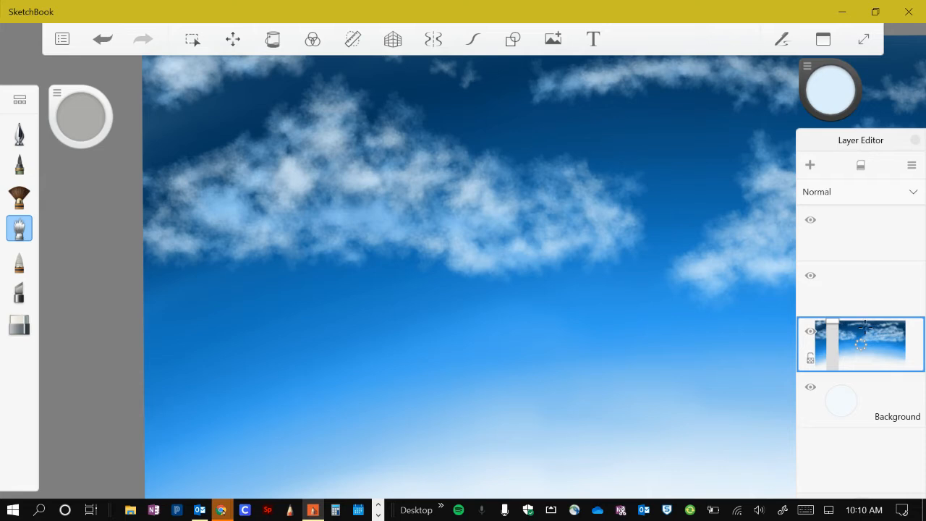
# Smudge the base of the left large cloud into a soft flat edge, drawing its right end out to a thin tip
pyautogui.moveTo(191, 252)
pyautogui.mouseDown()
pyautogui.moveTo(206, 240)
pyautogui.moveTo(204, 250)
pyautogui.moveTo(253, 252)
pyautogui.mouseUp()
pyautogui.moveTo(179, 250)
pyautogui.mouseDown()
pyautogui.moveTo(159, 251)
pyautogui.moveTo(350, 256)
pyautogui.moveTo(400, 239)
pyautogui.moveTo(497, 272)
pyautogui.moveTo(641, 234)
pyautogui.mouseUp()
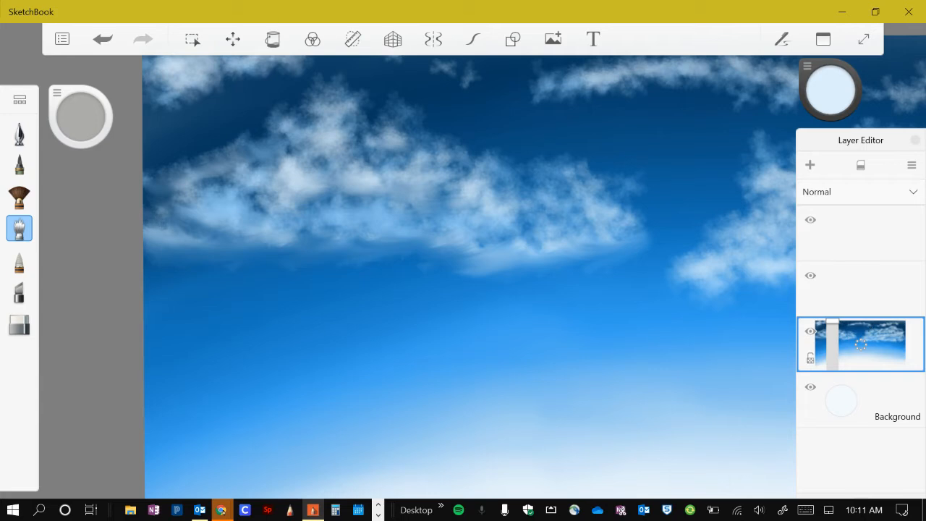
pyautogui.moveTo(629, 219); pyautogui.dragTo(660, 228)
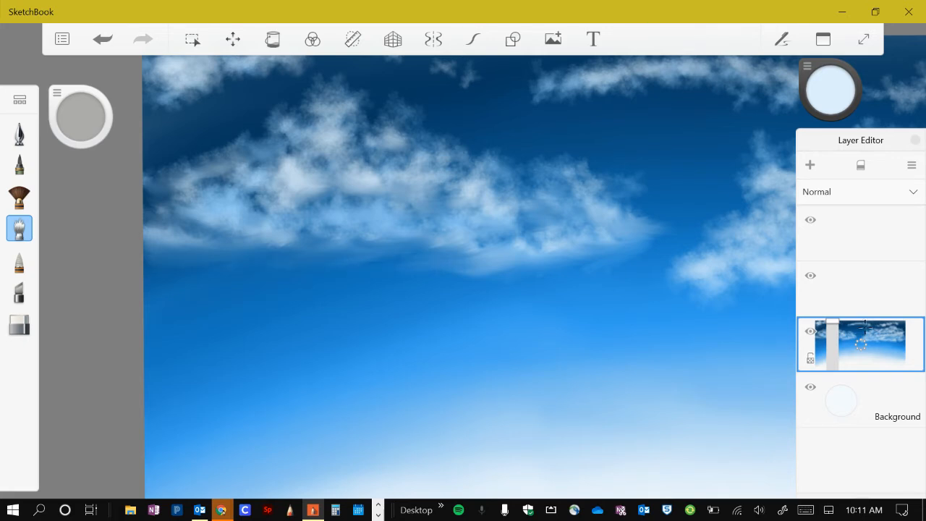
pyautogui.moveTo(460, 264); pyautogui.dragTo(489, 265)
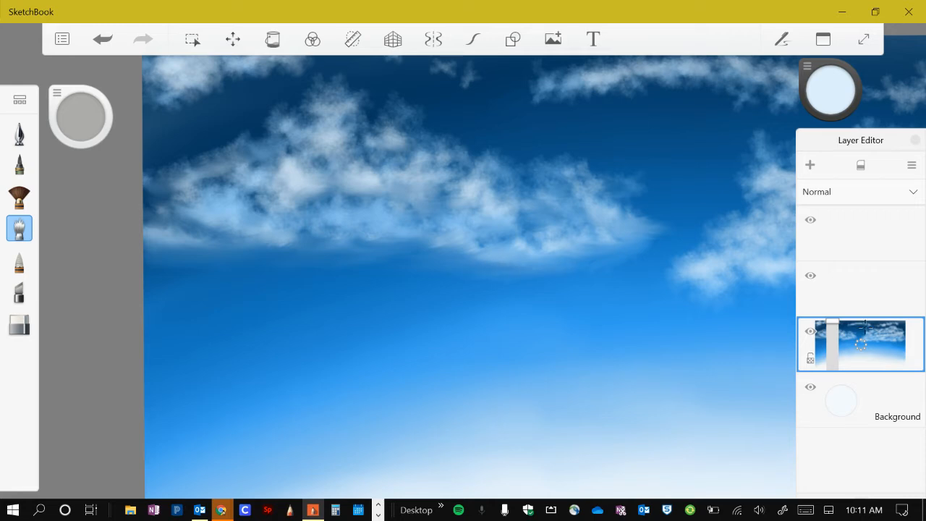
# Smudge the underside of the cloud in the canvas's upper left corner and pull its right end into soft horizontal streaks
pyautogui.scroll(-5, 463, 274)
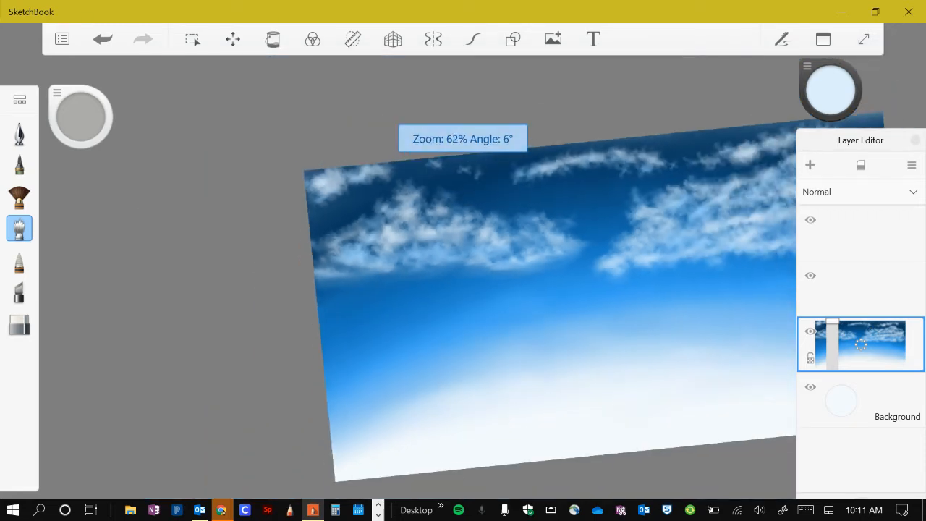
pyautogui.scroll(3, 463, 275)
pyautogui.scroll(1, 463, 282)
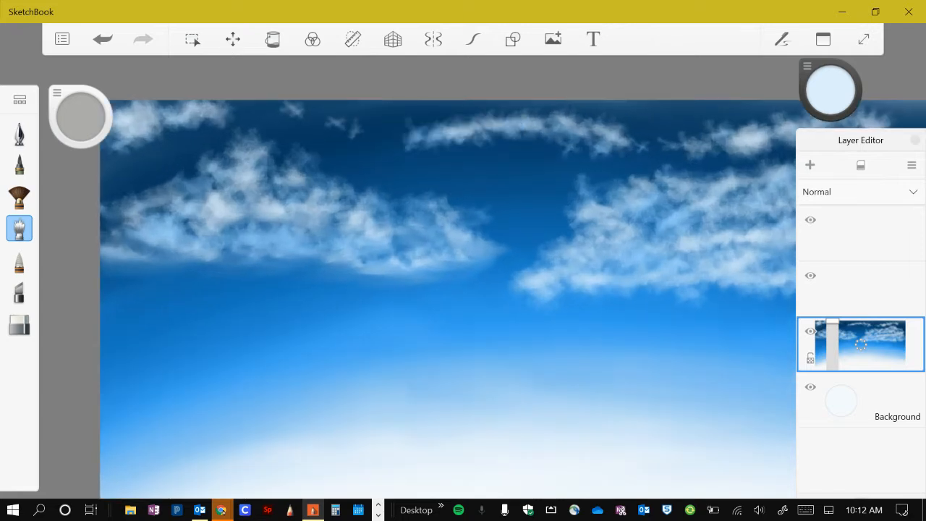
pyautogui.scroll(4, 448, 282)
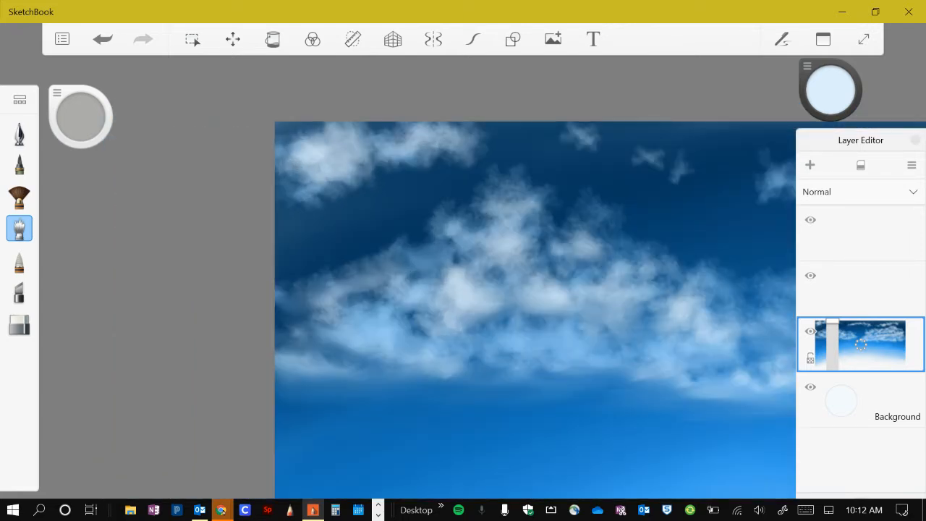
pyautogui.moveTo(316, 203); pyautogui.dragTo(499, 151)
pyautogui.moveTo(372, 162)
pyautogui.mouseDown()
pyautogui.moveTo(285, 186)
pyautogui.moveTo(400, 171)
pyautogui.mouseUp()
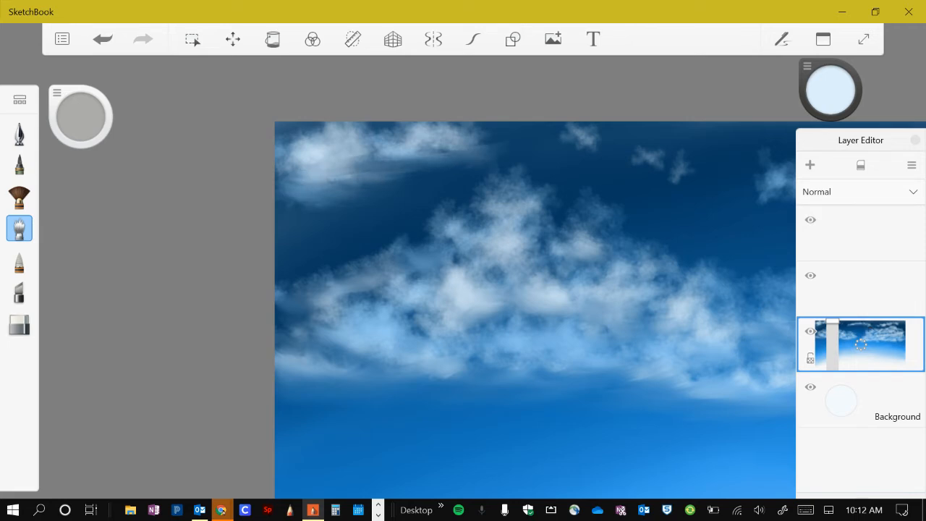
pyautogui.moveTo(465, 154)
pyautogui.mouseDown()
pyautogui.moveTo(495, 149)
pyautogui.moveTo(496, 140)
pyautogui.mouseUp()
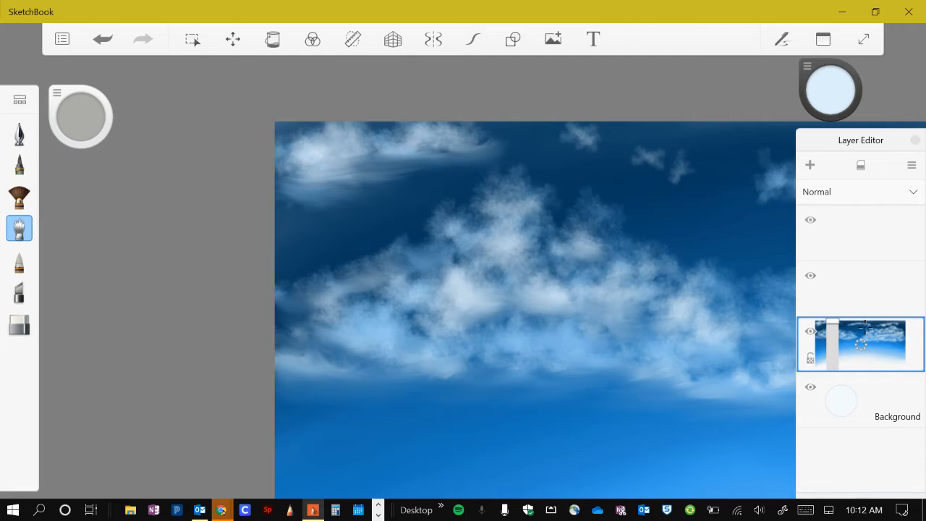
pyautogui.moveTo(425, 154)
pyautogui.mouseDown()
pyautogui.moveTo(388, 157)
pyautogui.moveTo(424, 174)
pyautogui.moveTo(454, 172)
pyautogui.moveTo(426, 158)
pyautogui.moveTo(350, 178)
pyautogui.mouseUp()
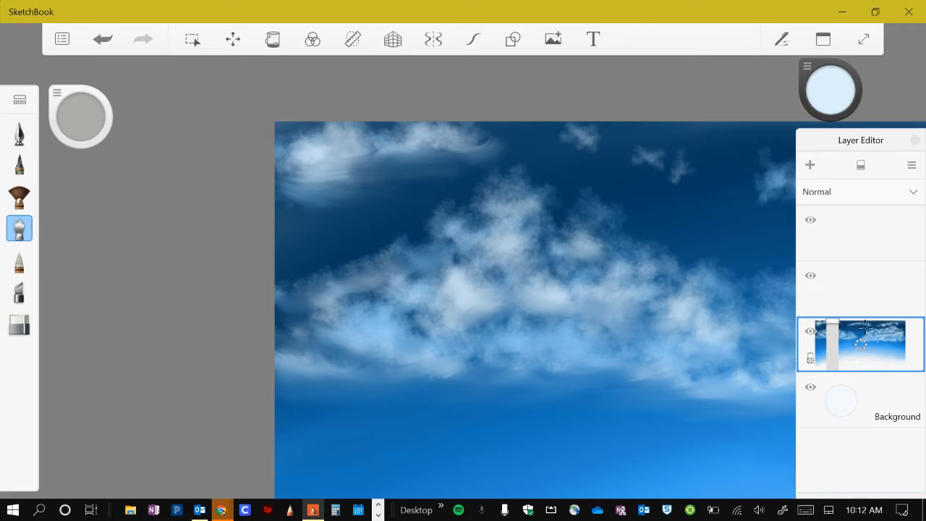
pyautogui.moveTo(300, 183)
pyautogui.mouseDown()
pyautogui.moveTo(279, 172)
pyautogui.moveTo(290, 187)
pyautogui.mouseUp()
pyautogui.moveTo(357, 189); pyautogui.dragTo(372, 181)
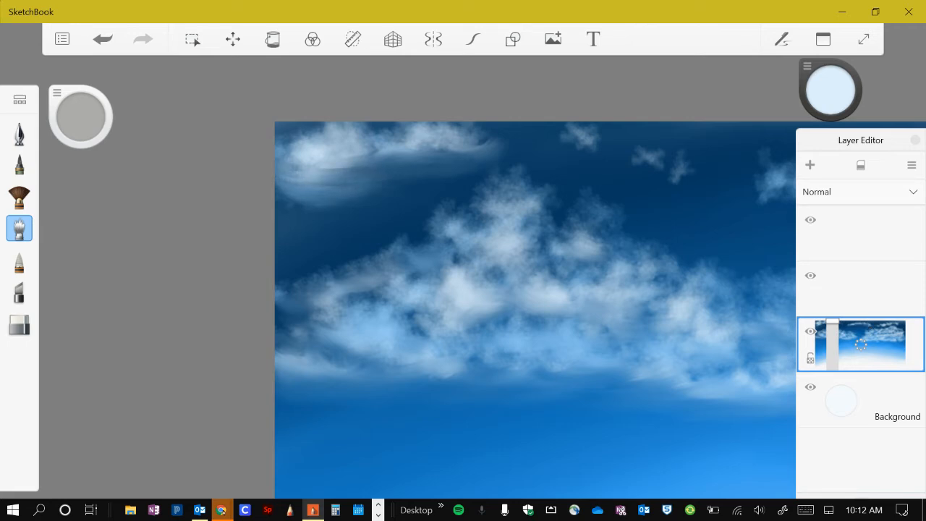
# Blend the gap between the corner cloud's two parts and fill out its lower edge with longer smudge strokes
pyautogui.click(106, 42)
pyautogui.click(143, 39)
pyautogui.moveTo(329, 171); pyautogui.dragTo(502, 159)
pyautogui.moveTo(440, 167)
pyautogui.mouseDown()
pyautogui.moveTo(350, 170)
pyautogui.moveTo(398, 183)
pyautogui.moveTo(457, 166)
pyautogui.mouseUp()
pyautogui.moveTo(396, 181); pyautogui.dragTo(407, 180)
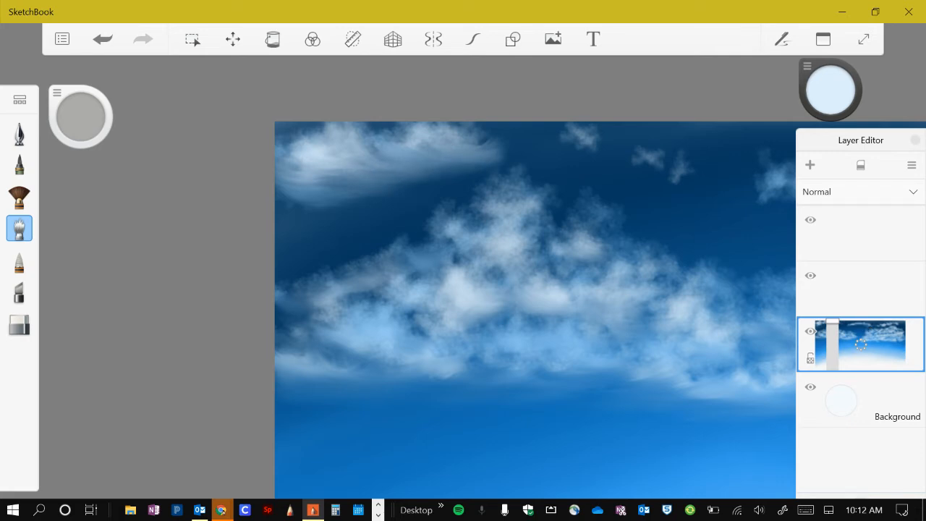
# Smear the small puffs beside the corner cloud horizontally into faint, thin wisps
pyautogui.moveTo(581, 145)
pyautogui.mouseDown()
pyautogui.moveTo(559, 144)
pyautogui.moveTo(610, 144)
pyautogui.moveTo(699, 177)
pyautogui.mouseUp()
pyautogui.moveTo(654, 157); pyautogui.dragTo(695, 161)
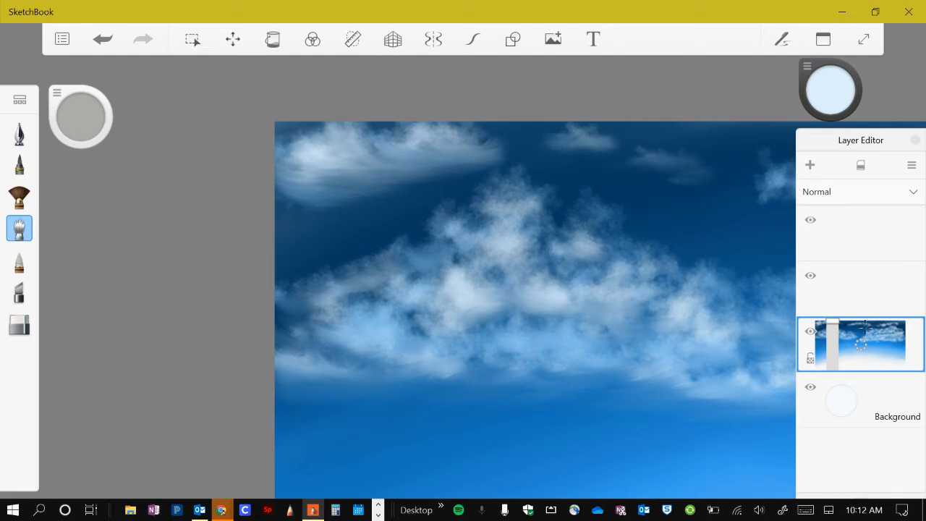
pyautogui.moveTo(564, 144)
pyautogui.mouseDown()
pyautogui.moveTo(544, 143)
pyautogui.moveTo(631, 138)
pyautogui.moveTo(616, 131)
pyautogui.moveTo(533, 138)
pyautogui.mouseUp()
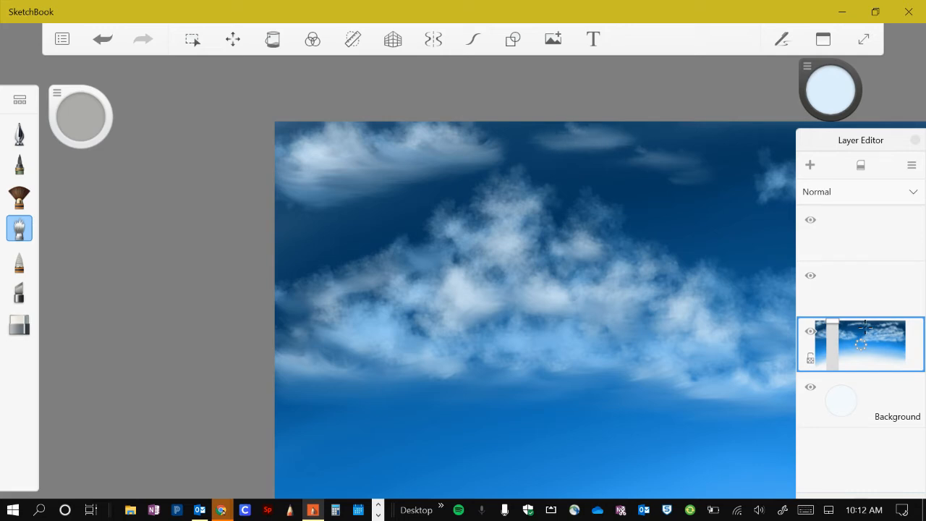
pyautogui.moveTo(615, 144); pyautogui.dragTo(653, 146)
# Smudge the left end of the long thin cloud near the canvas's upper edge into a tapered streak
pyautogui.scroll(-5, 550, 289)
pyautogui.scroll(5, 492, 289)
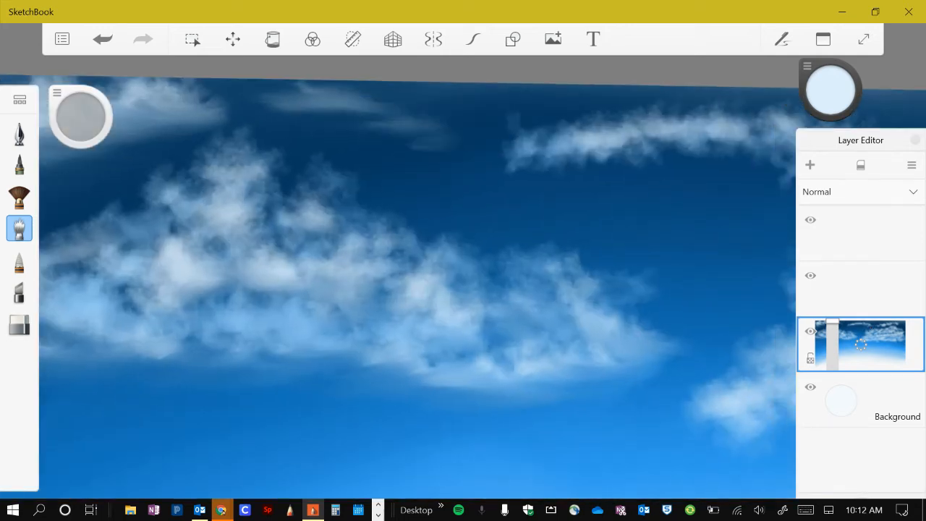
pyautogui.moveTo(517, 154)
pyautogui.mouseDown()
pyautogui.moveTo(496, 166)
pyautogui.moveTo(524, 169)
pyautogui.mouseUp()
pyautogui.moveTo(574, 154)
pyautogui.mouseDown()
pyautogui.moveTo(559, 166)
pyautogui.moveTo(587, 163)
pyautogui.mouseUp()
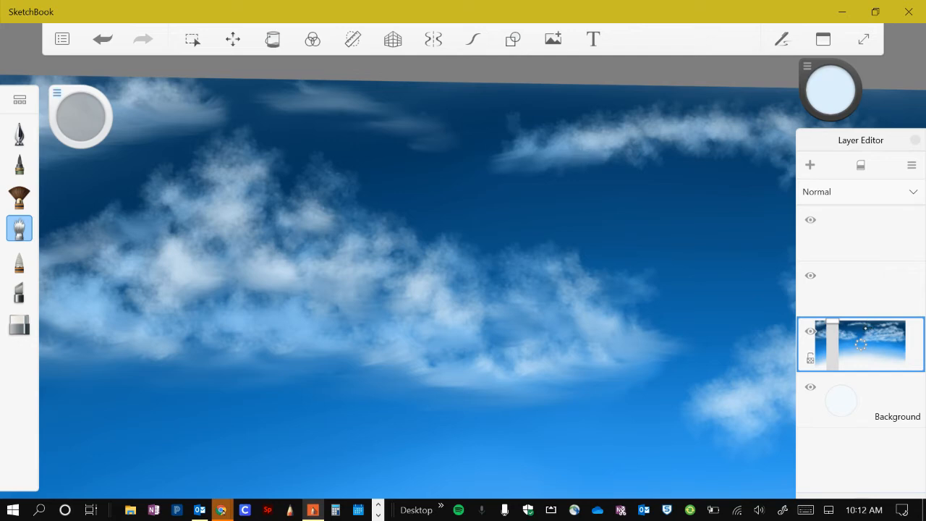
# Reduce the smudge brush's strength to 10% and its flow to 8%
pyautogui.click(57, 93)
pyautogui.moveTo(84, 404); pyautogui.dragTo(66, 404)
pyautogui.moveTo(69, 356); pyautogui.dragTo(65, 356)
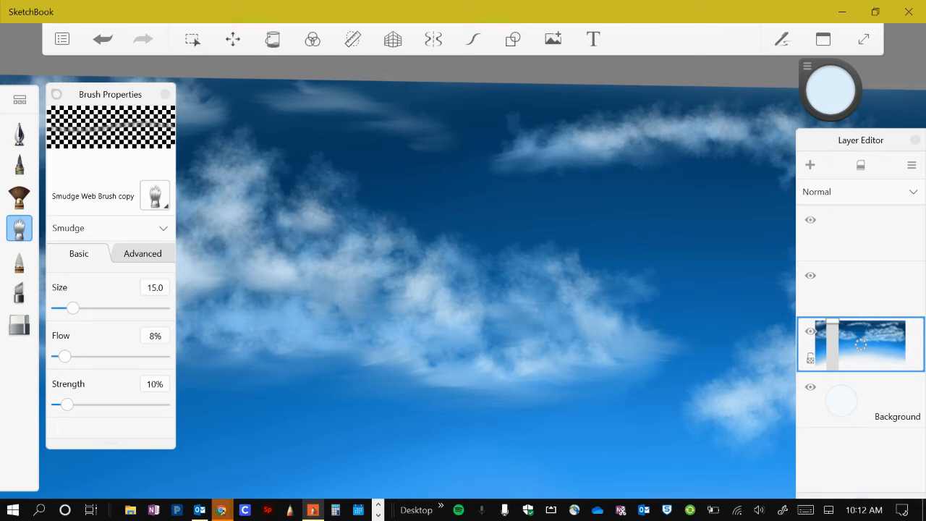
# With the interface hidden, soften the long thin upper cloud's underside and the right large cloud's base, and restore the interface
pyautogui.press('Tab')
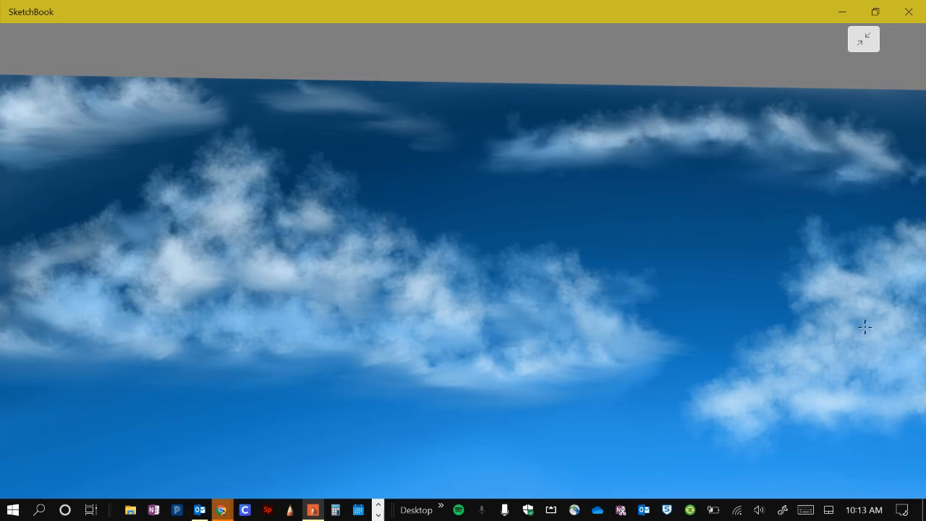
pyautogui.scroll(-5, 564, 274)
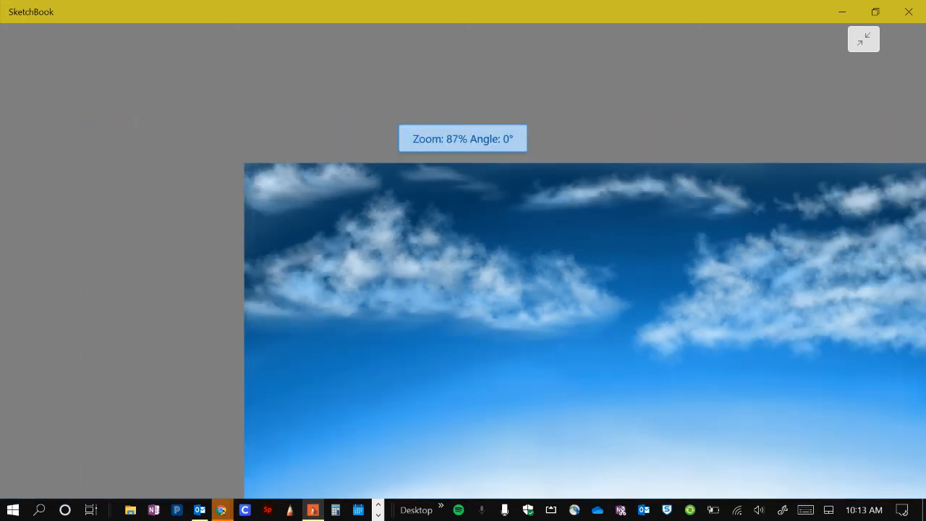
pyautogui.scroll(5, 463, 272)
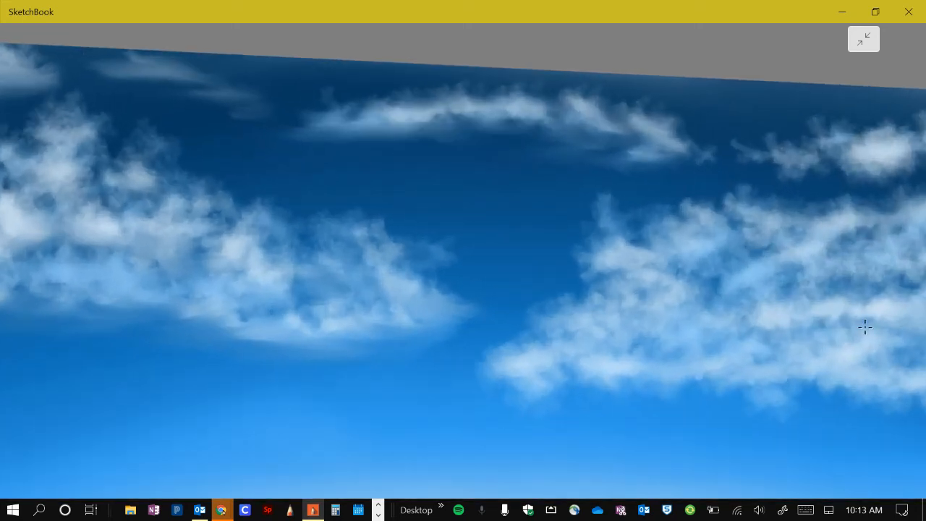
pyautogui.scroll(-5, 865, 327)
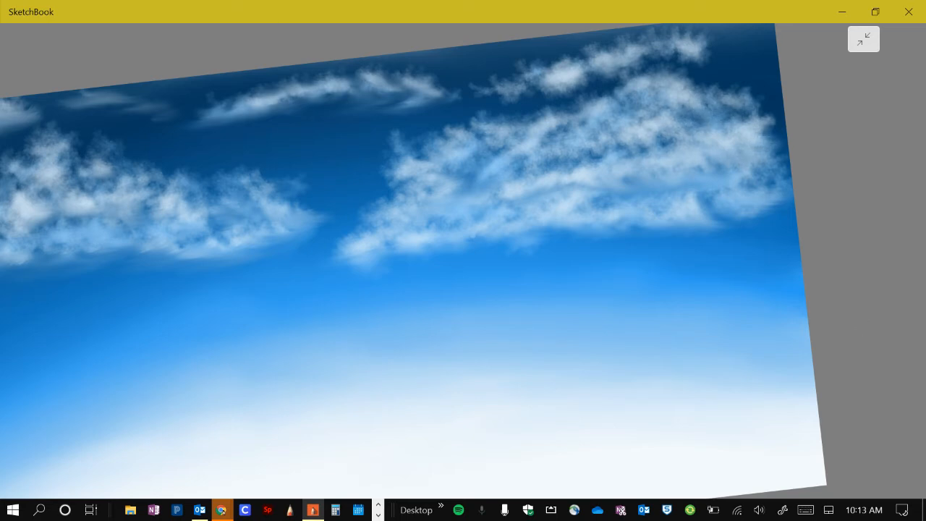
pyautogui.press('Tab')
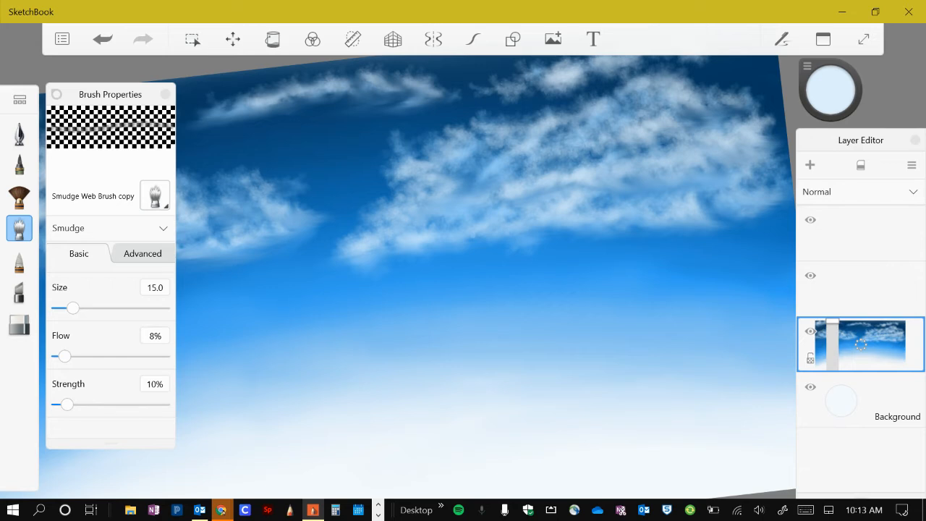
# Choose the Salty Watercolor copy brush and paint more pale blue puffs into the middle of the right large cloud
pyautogui.click(19, 197)
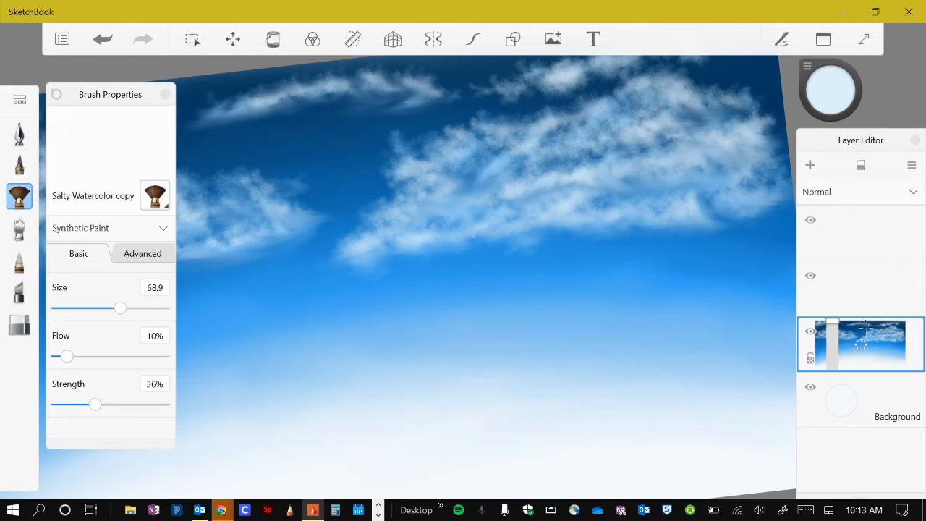
pyautogui.moveTo(666, 142); pyautogui.dragTo(584, 157)
pyautogui.moveTo(716, 113)
pyautogui.mouseDown()
pyautogui.moveTo(743, 108)
pyautogui.moveTo(755, 175)
pyautogui.moveTo(626, 190)
pyautogui.mouseUp()
pyautogui.moveTo(626, 148)
pyautogui.mouseDown()
pyautogui.moveTo(543, 159)
pyautogui.moveTo(560, 168)
pyautogui.mouseUp()
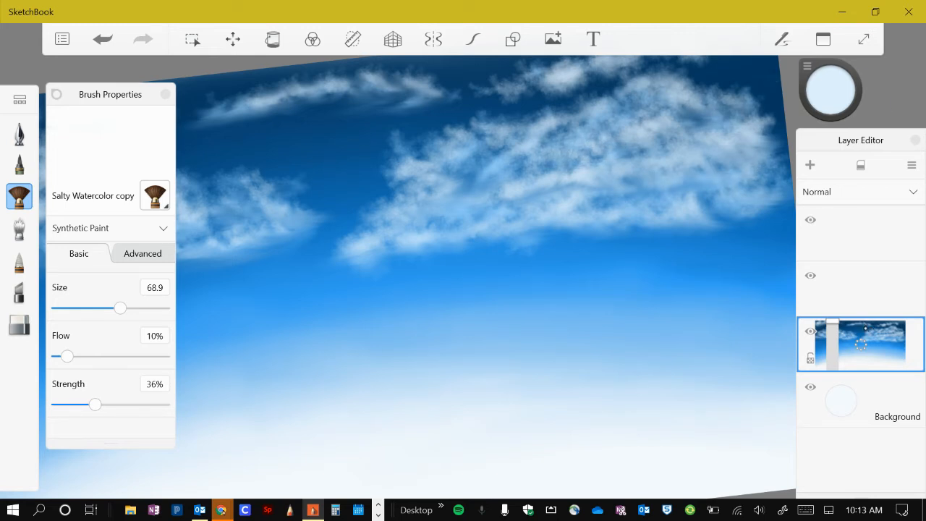
# Mix a muted blue-gray and paint shadow patches into the lower middle and right end of the right large cloud
pyautogui.click(831, 90)
pyautogui.click(820, 108)
pyautogui.click(823, 100)
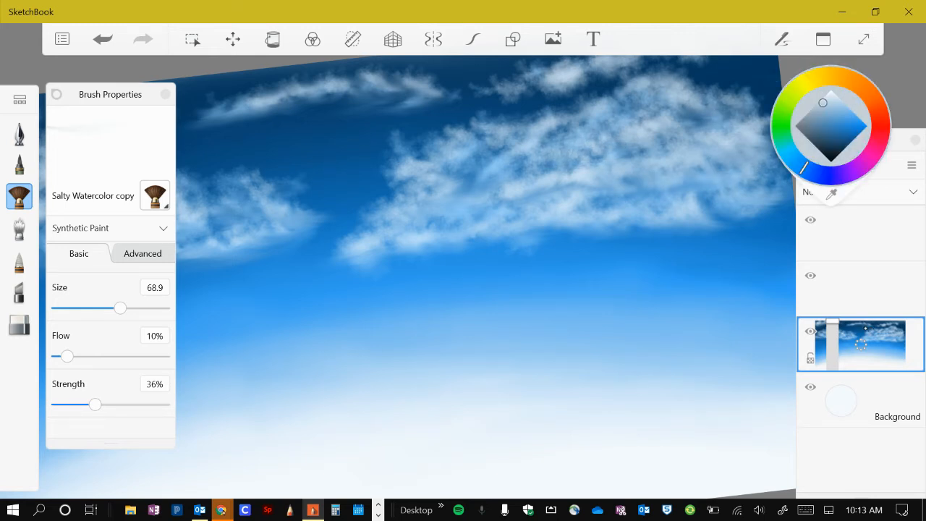
pyautogui.moveTo(727, 174); pyautogui.dragTo(738, 166)
pyautogui.click(830, 90)
pyautogui.moveTo(810, 120); pyautogui.dragTo(802, 121)
pyautogui.moveTo(672, 205)
pyautogui.mouseDown()
pyautogui.moveTo(616, 191)
pyautogui.moveTo(663, 182)
pyautogui.moveTo(669, 168)
pyautogui.moveTo(692, 206)
pyautogui.moveTo(739, 217)
pyautogui.mouseUp()
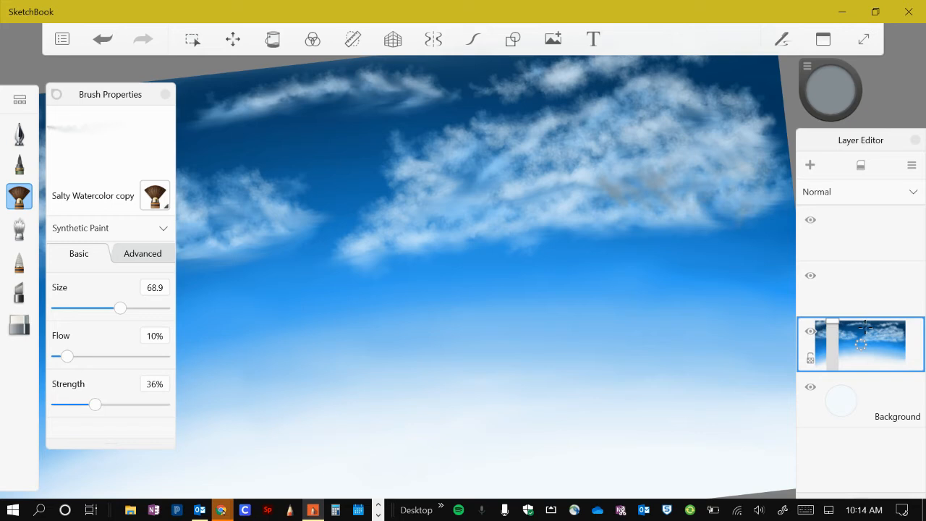
pyautogui.moveTo(712, 139); pyautogui.dragTo(714, 153)
pyautogui.moveTo(583, 193)
pyautogui.mouseDown()
pyautogui.moveTo(568, 204)
pyautogui.moveTo(517, 192)
pyautogui.moveTo(550, 196)
pyautogui.mouseUp()
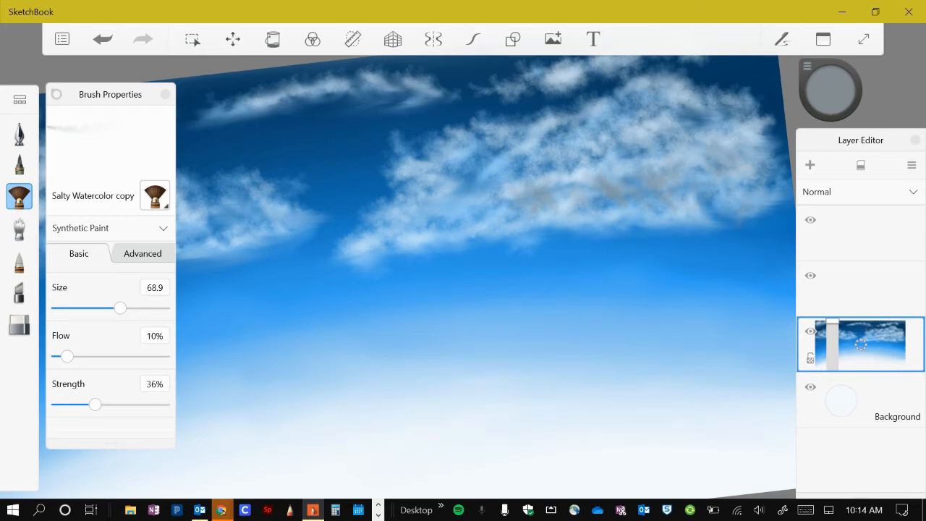
# With the interface hidden, use Smudge Web Brush copy to blend the gray shadows and streak the right large cloud's upper-left and upper-right edges
pyautogui.click(19, 229)
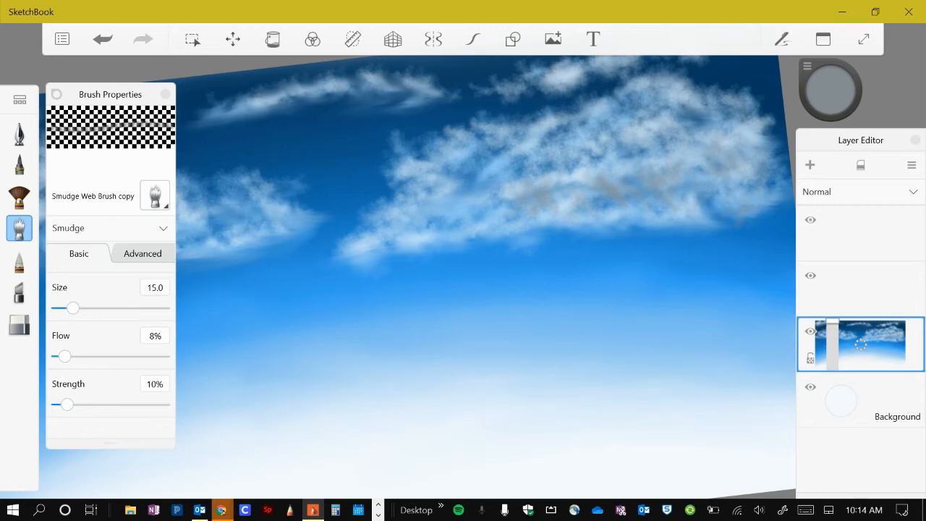
pyautogui.click(864, 39)
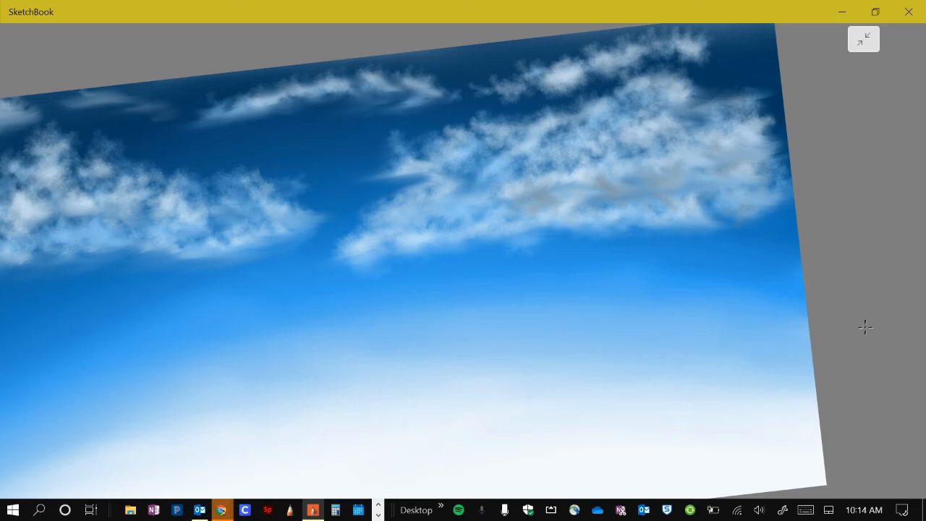
pyautogui.scroll(-5, 444, 252)
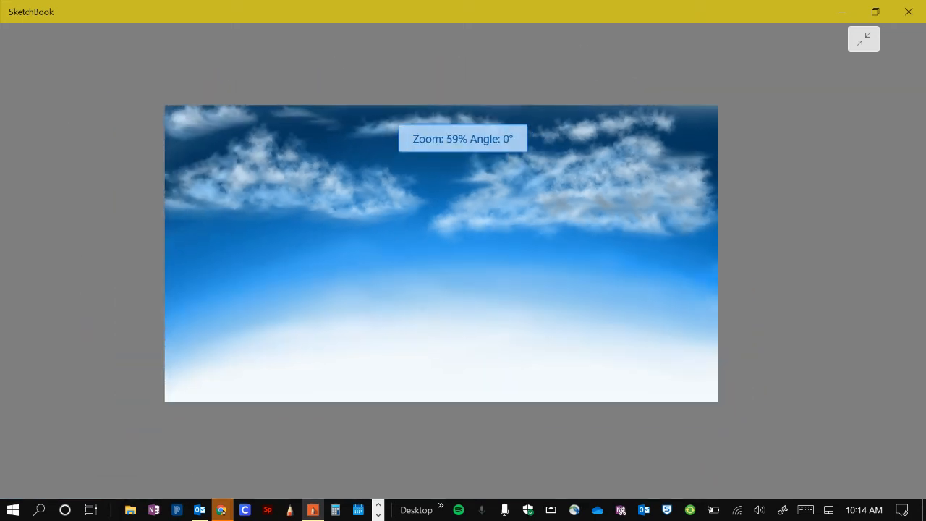
# Smudge the small cloud above the right large cloud to soften its underside and taper its right end, and restore the interface
pyautogui.scroll(7, 613, 182)
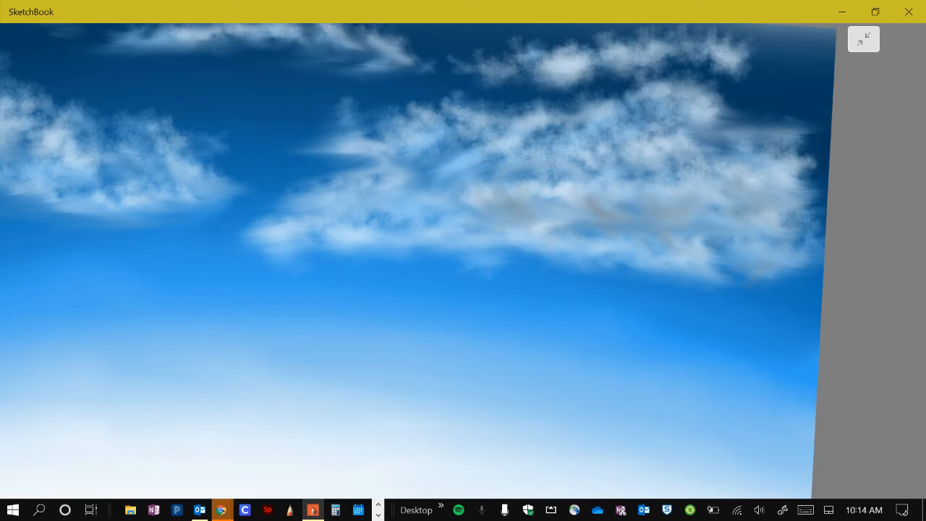
pyautogui.moveTo(660, 64)
pyautogui.mouseDown()
pyautogui.moveTo(771, 68)
pyautogui.moveTo(680, 62)
pyautogui.mouseUp()
pyautogui.moveTo(574, 71); pyautogui.dragTo(595, 74)
pyautogui.moveTo(525, 76); pyautogui.dragTo(552, 81)
pyautogui.moveTo(466, 75); pyautogui.dragTo(489, 80)
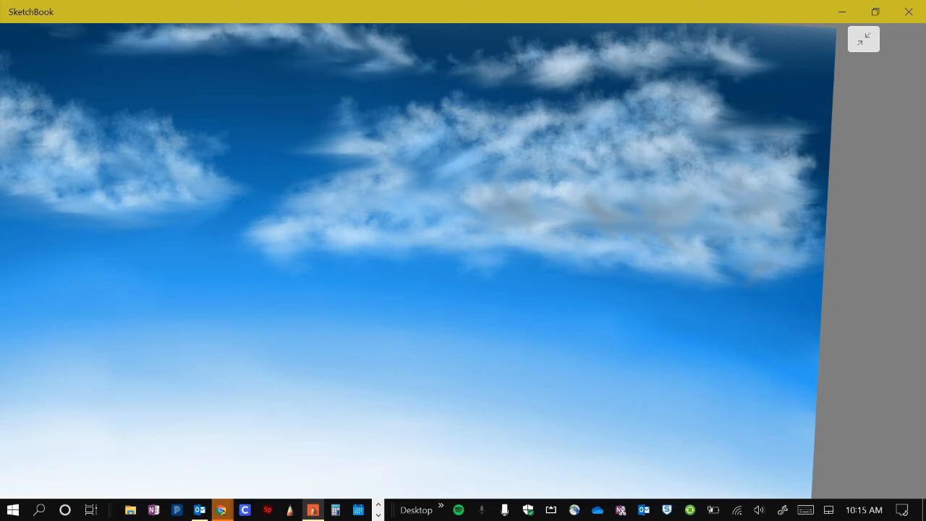
pyautogui.scroll(-6, 499, 231)
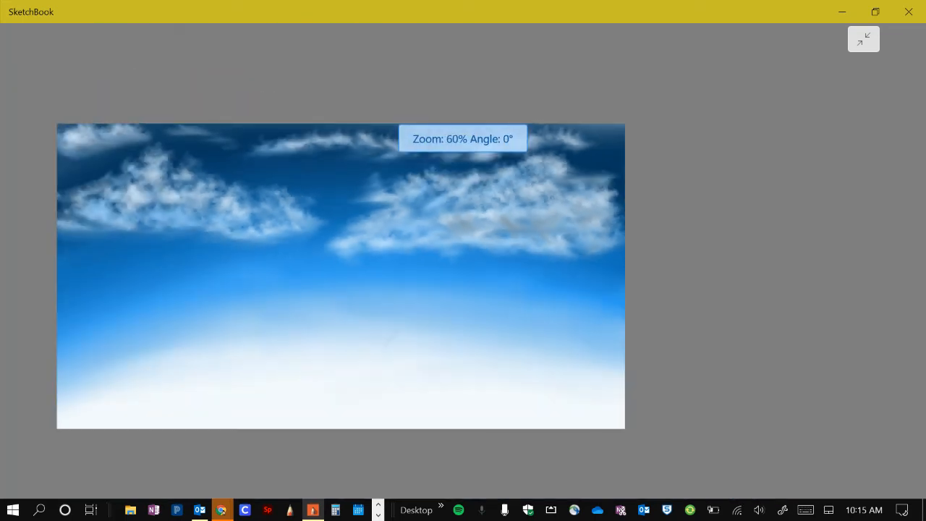
pyautogui.click(863, 39)
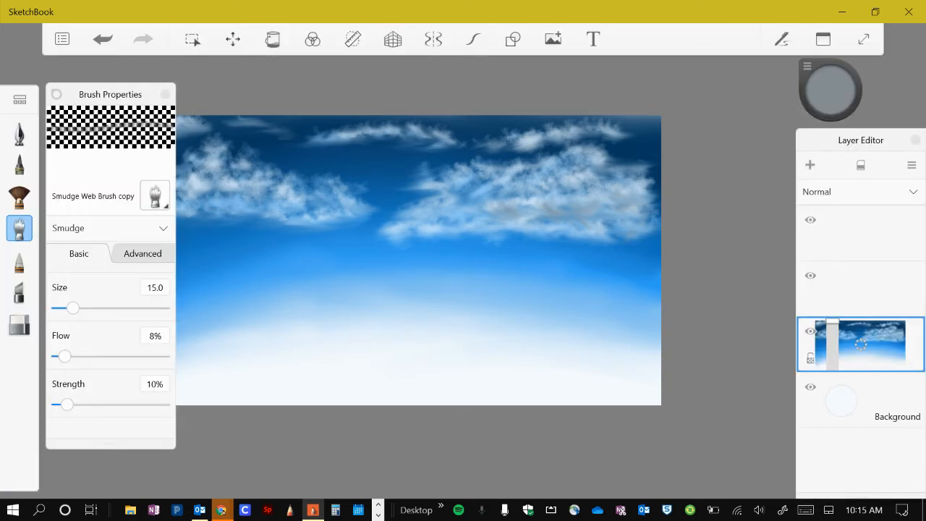
# Select the empty layer directly above the sky layer and collapse the brush properties into a puck
pyautogui.scroll(-2, 419, 257)
pyautogui.scroll(2, 483, 246)
pyautogui.scroll(1, 472, 215)
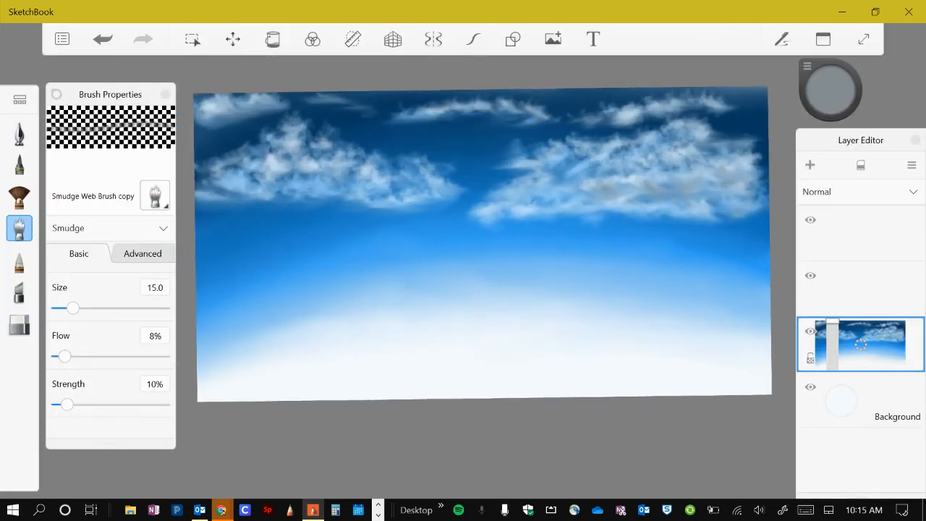
pyautogui.scroll(2, 481, 246)
pyautogui.scroll(-2, 481, 246)
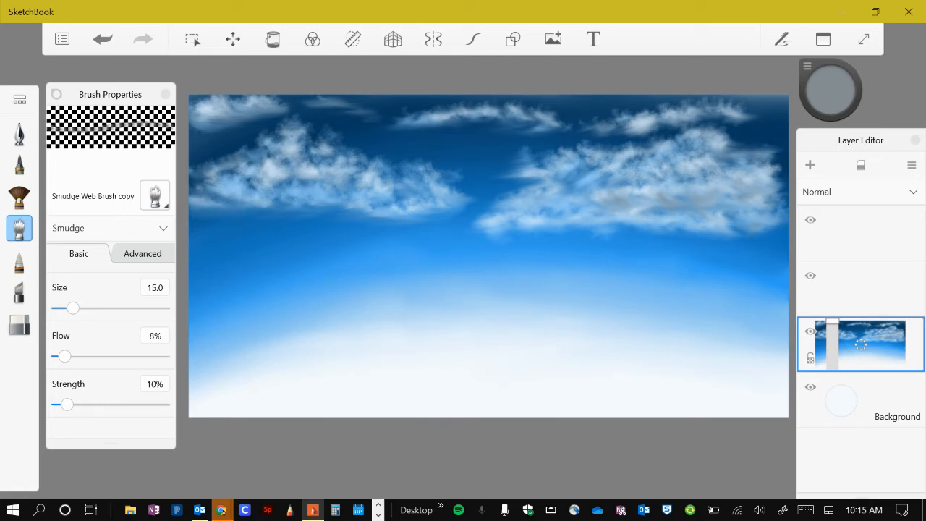
pyautogui.click(861, 289)
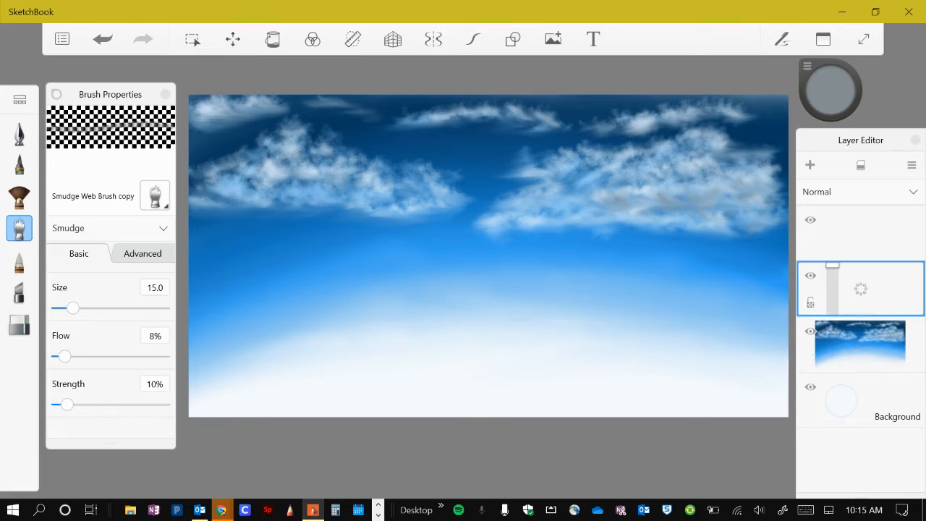
pyautogui.click(863, 332)
pyautogui.click(849, 283)
pyautogui.click(57, 96)
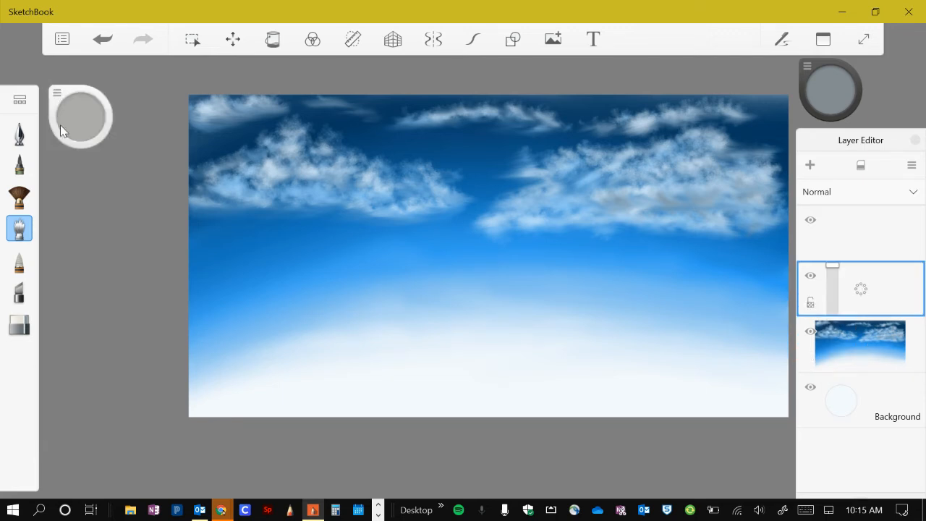
# Choose the Inking Pen copy brush and set its color to a light grass green
pyautogui.click(22, 136)
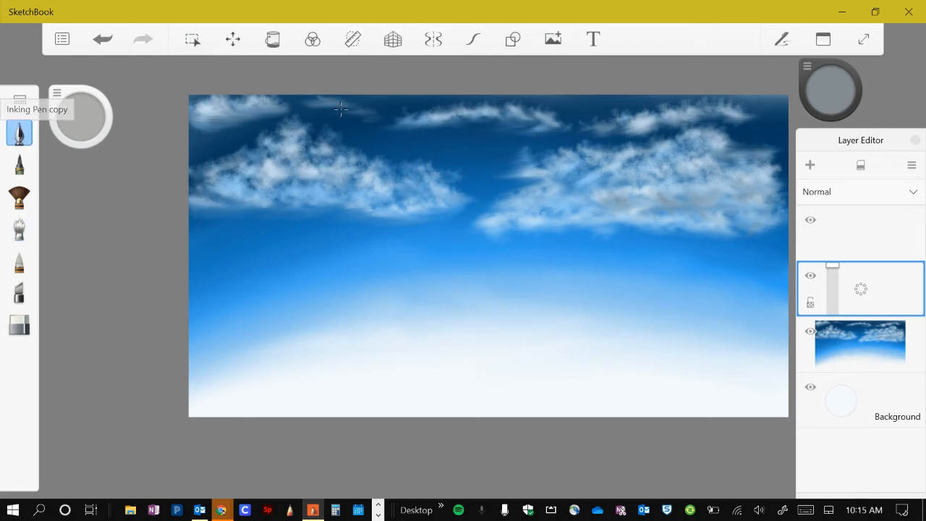
pyautogui.click(837, 96)
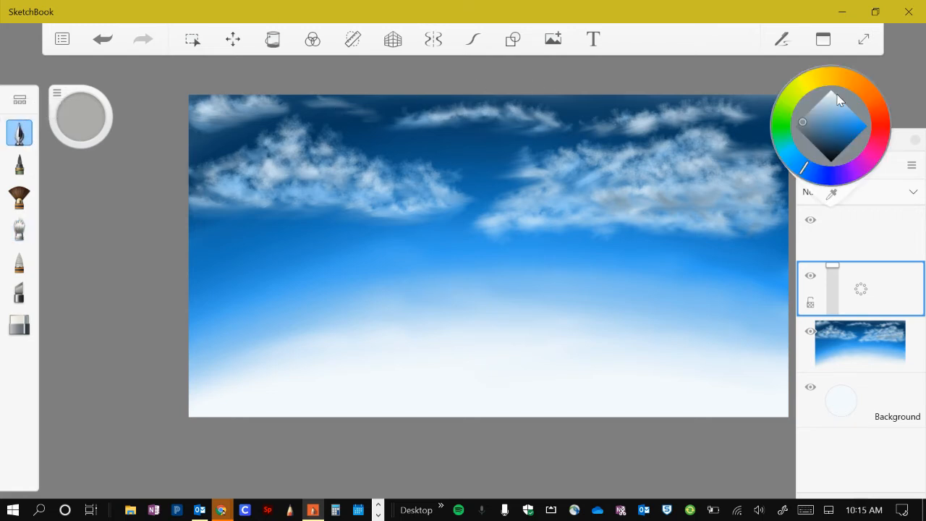
pyautogui.click(781, 117)
pyautogui.moveTo(842, 132)
pyautogui.mouseDown()
pyautogui.moveTo(853, 135)
pyautogui.moveTo(837, 115)
pyautogui.mouseUp()
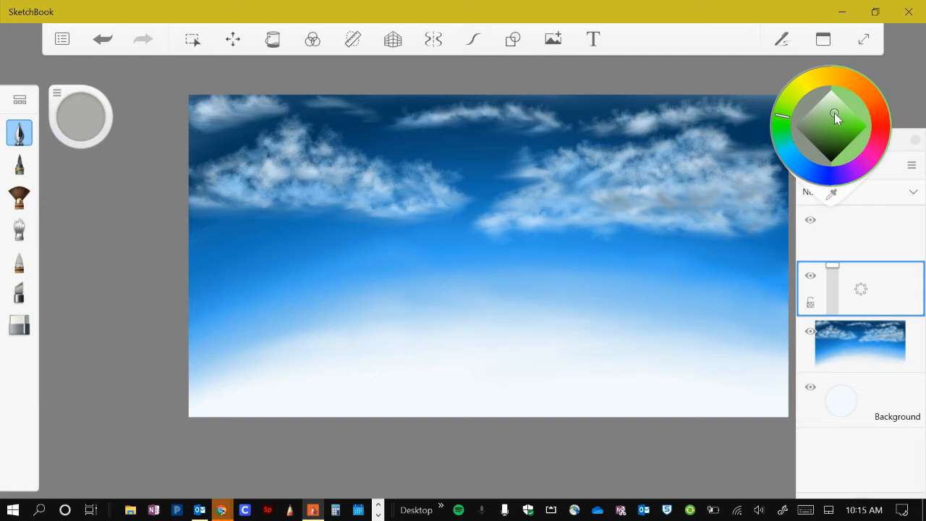
pyautogui.moveTo(841, 117); pyautogui.dragTo(840, 121)
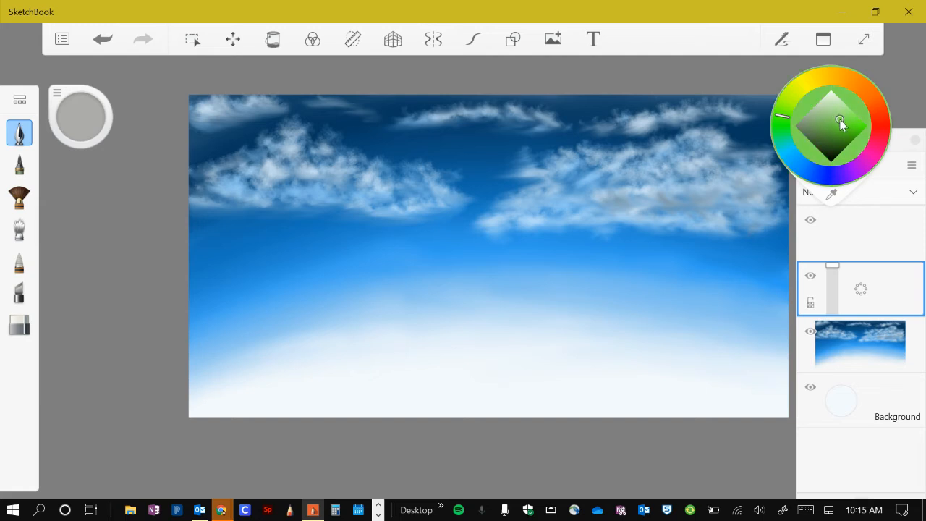
pyautogui.click(840, 123)
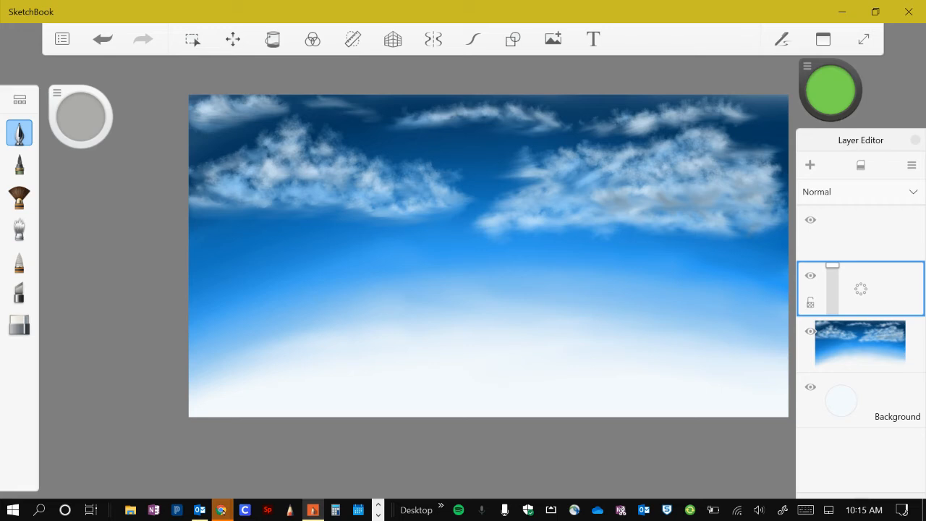
# With the interface hidden, paint a light green hill band across the full canvas width below the sky, and restore the interface
pyautogui.scroll(-2, 448, 267)
pyautogui.click(863, 40)
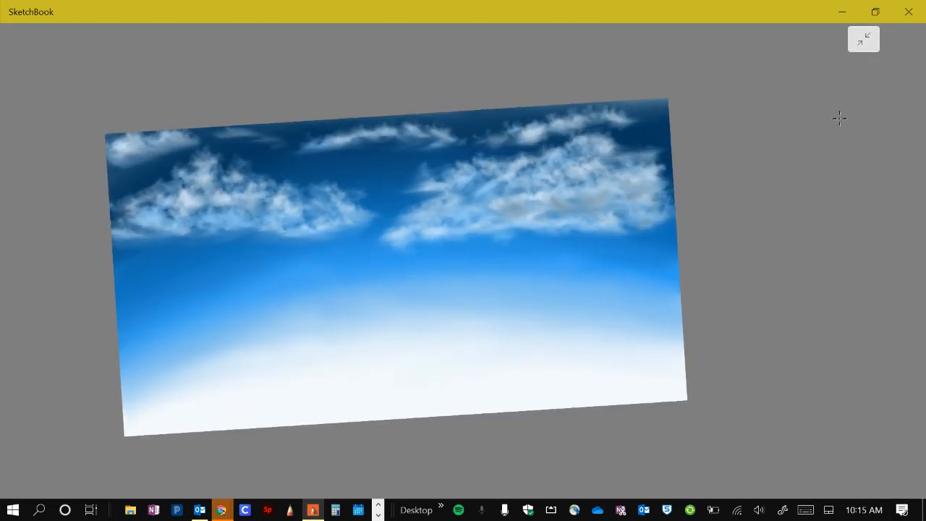
pyautogui.moveTo(225, 337)
pyautogui.mouseDown()
pyautogui.moveTo(577, 310)
pyautogui.moveTo(679, 285)
pyautogui.mouseUp()
pyautogui.moveTo(520, 324)
pyautogui.mouseDown()
pyautogui.moveTo(366, 330)
pyautogui.moveTo(124, 379)
pyautogui.mouseUp()
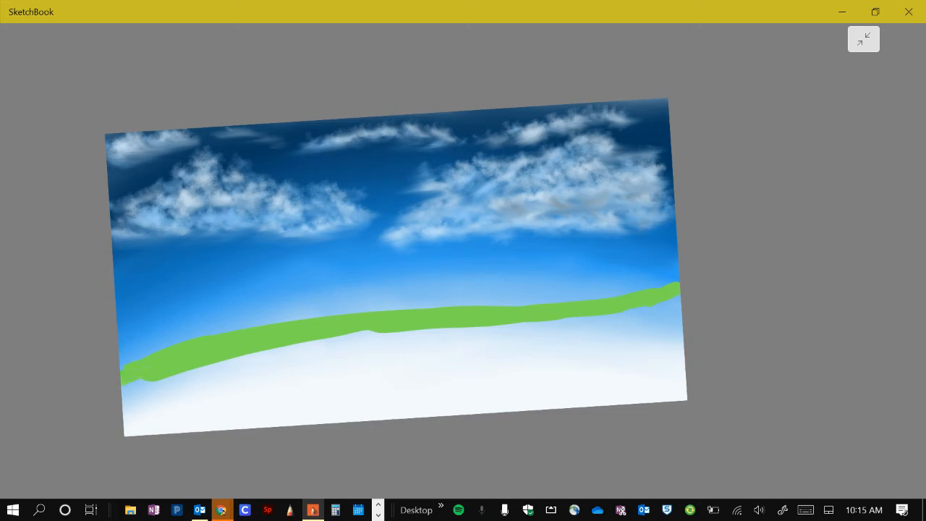
pyautogui.moveTo(270, 346); pyautogui.dragTo(636, 314)
pyautogui.click(863, 39)
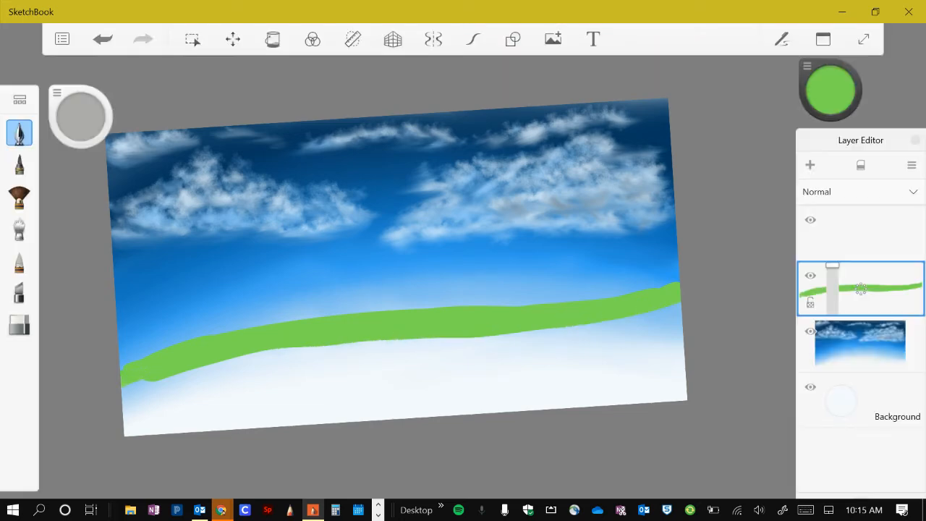
# Darken the green and paint a wide medium green band directly below the light green hill across the canvas
pyautogui.click(831, 93)
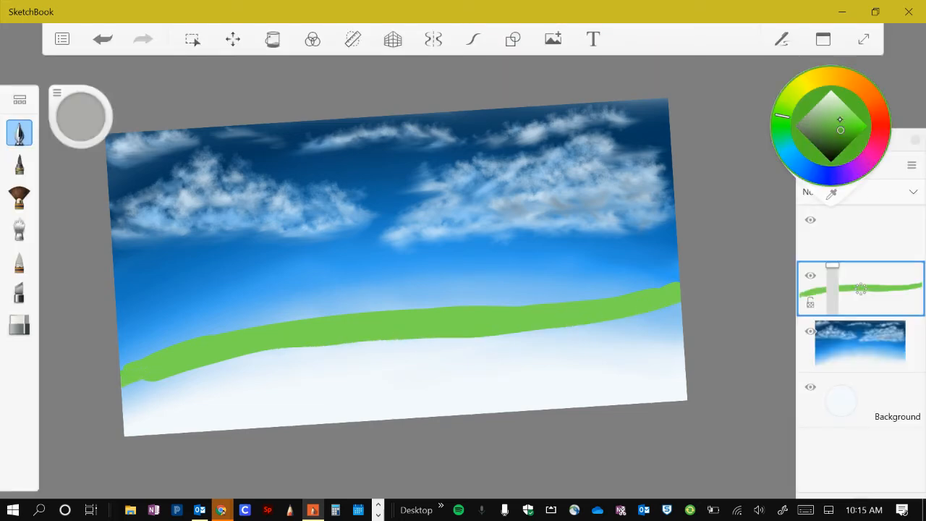
pyautogui.click(840, 121)
pyautogui.moveTo(217, 368)
pyautogui.mouseDown()
pyautogui.moveTo(127, 395)
pyautogui.moveTo(345, 354)
pyautogui.mouseUp()
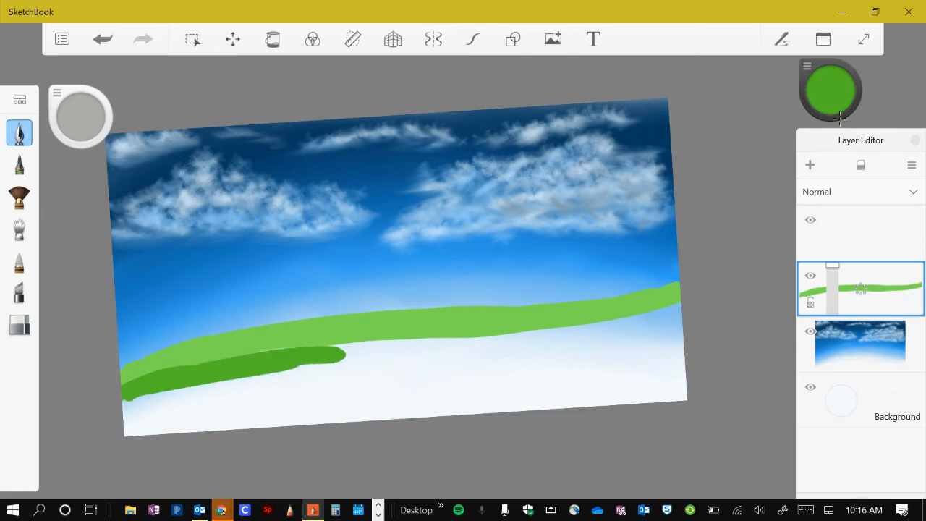
pyautogui.moveTo(239, 353)
pyautogui.mouseDown()
pyautogui.moveTo(481, 344)
pyautogui.moveTo(680, 311)
pyautogui.moveTo(557, 343)
pyautogui.moveTo(394, 360)
pyautogui.moveTo(130, 414)
pyautogui.moveTo(593, 351)
pyautogui.moveTo(680, 329)
pyautogui.mouseUp()
# Pick a deeper, more saturated green and paint a narrower band along the underside of the medium green one
pyautogui.click(830, 90)
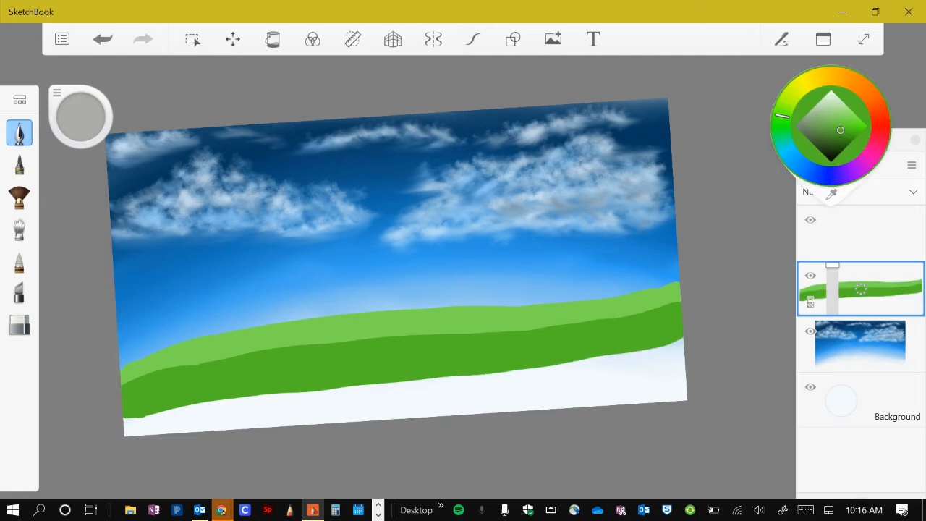
pyautogui.moveTo(840, 130); pyautogui.dragTo(850, 139)
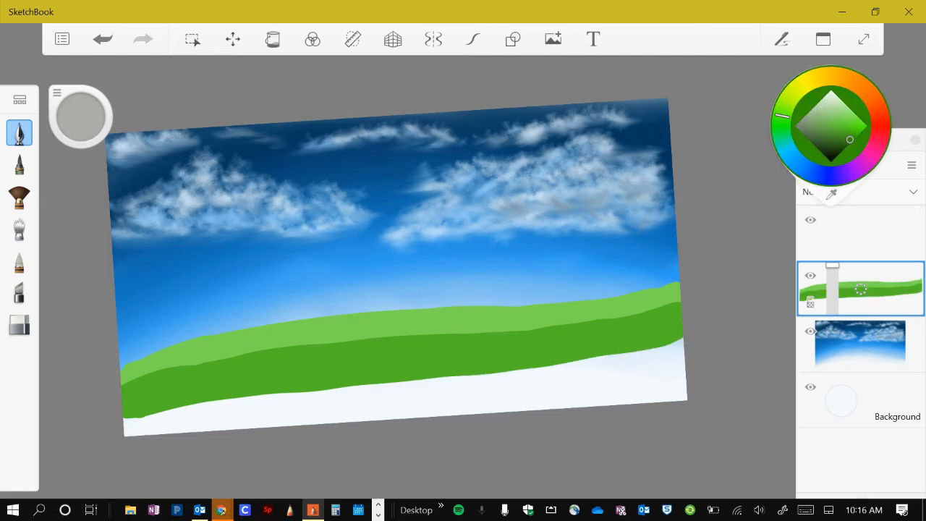
pyautogui.moveTo(682, 351)
pyautogui.mouseDown()
pyautogui.moveTo(203, 409)
pyautogui.moveTo(133, 435)
pyautogui.mouseUp()
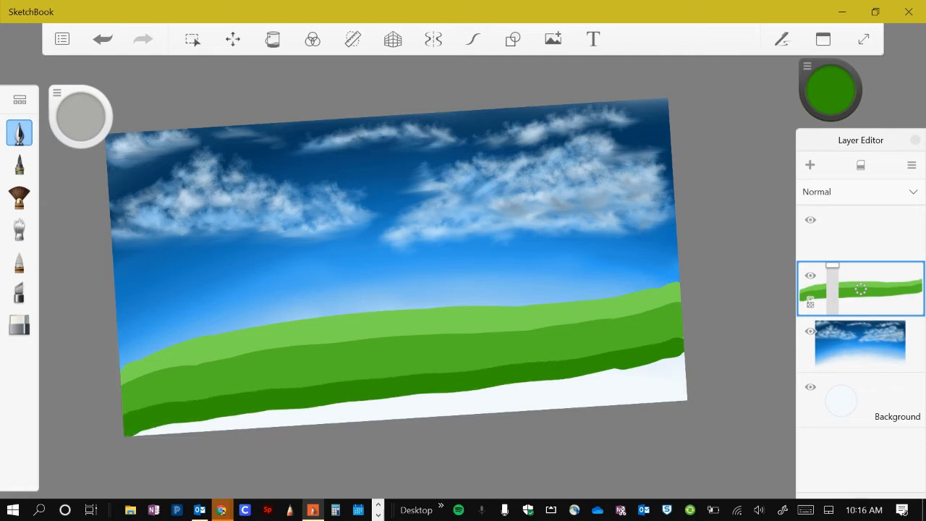
pyautogui.moveTo(261, 410); pyautogui.dragTo(685, 339)
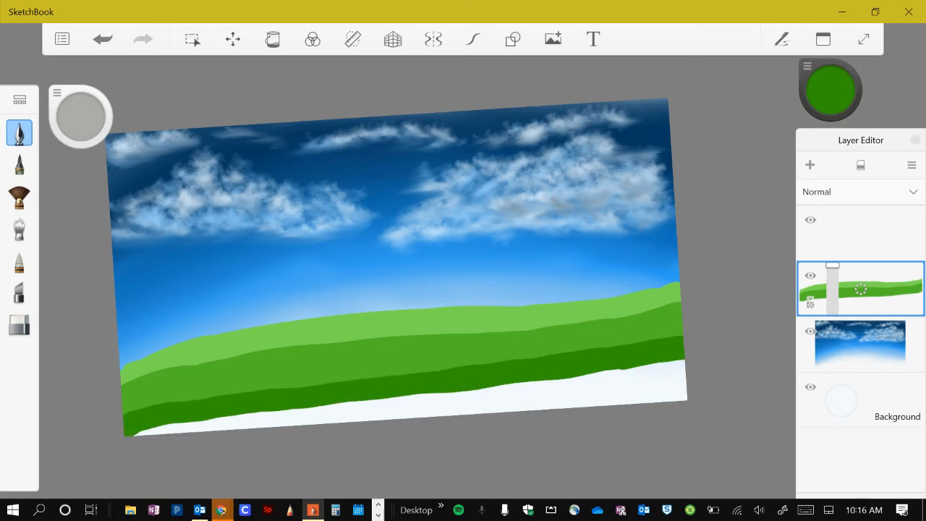
# Choose a very dark green and fill the remaining area down to the canvas's lower edge, including both corners
pyautogui.click(840, 117)
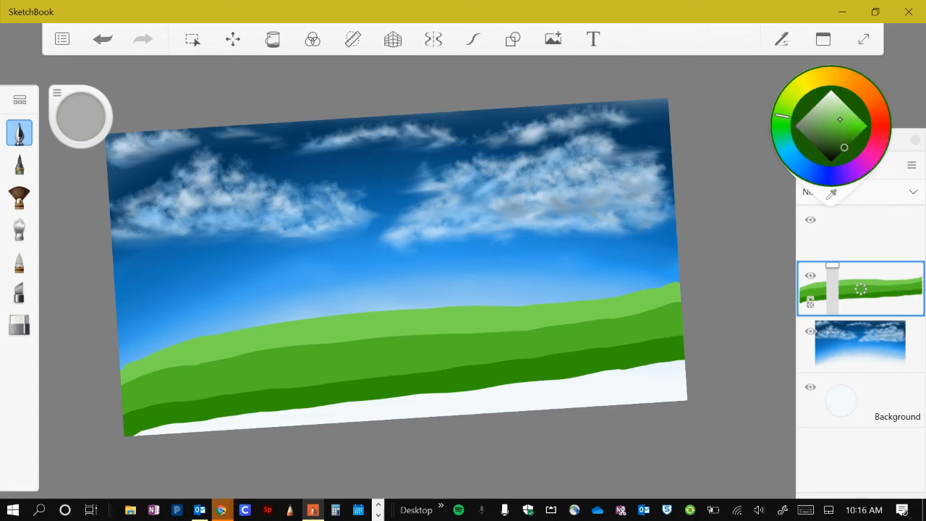
pyautogui.moveTo(144, 429); pyautogui.dragTo(270, 421)
pyautogui.moveTo(200, 423)
pyautogui.mouseDown()
pyautogui.moveTo(438, 407)
pyautogui.moveTo(377, 398)
pyautogui.moveTo(539, 402)
pyautogui.mouseUp()
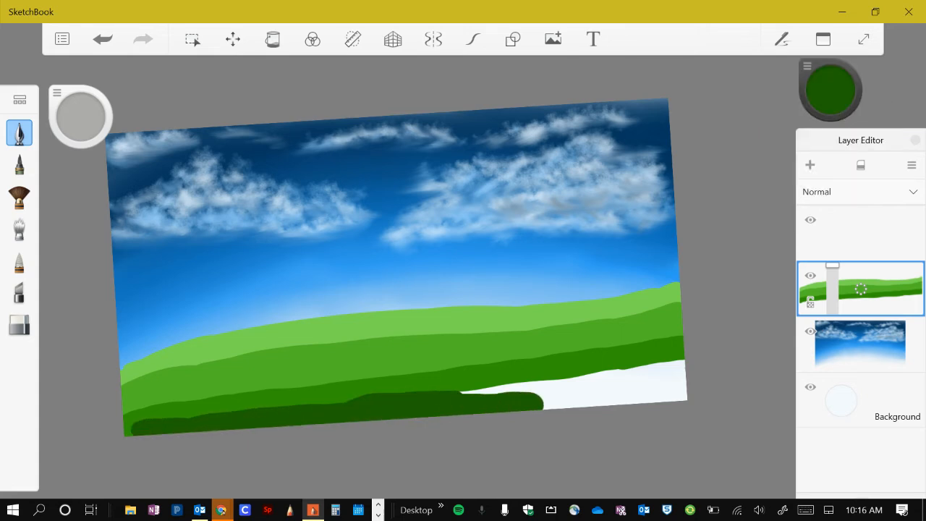
pyautogui.moveTo(466, 397); pyautogui.dragTo(684, 366)
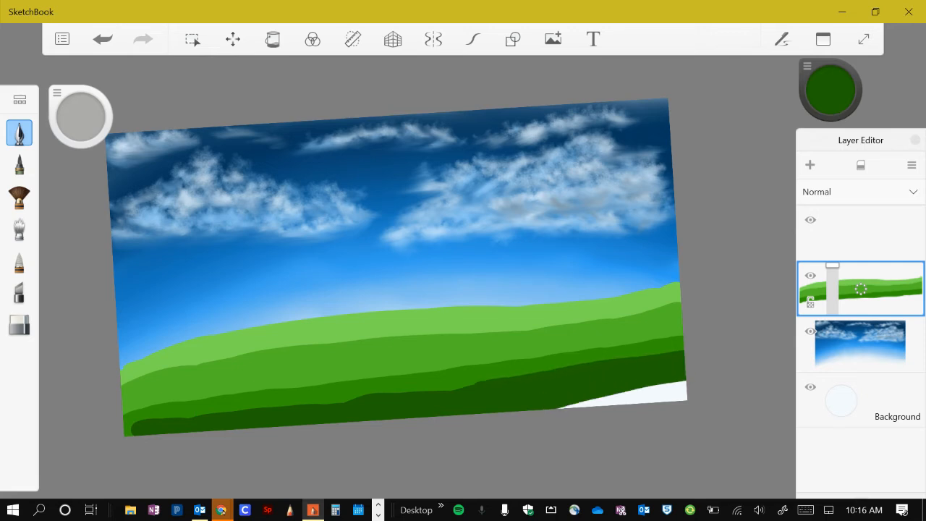
pyautogui.moveTo(568, 403); pyautogui.dragTo(685, 398)
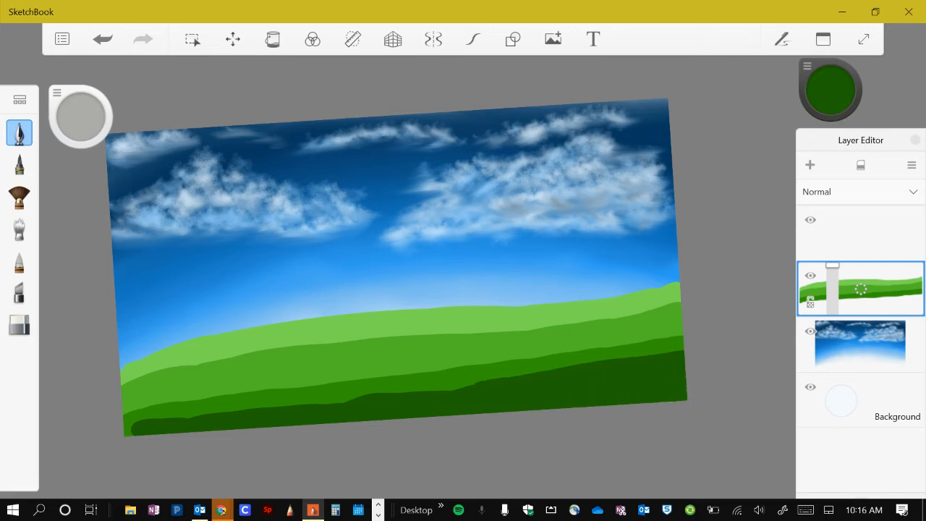
pyautogui.moveTo(126, 433); pyautogui.dragTo(133, 425)
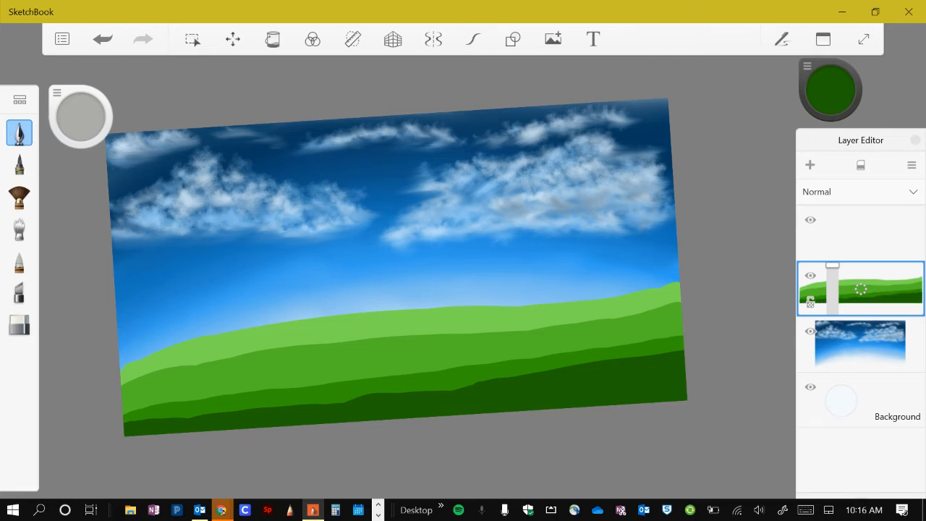
# With the smudge brush and the interface hidden, pull the light green hill's upper edge into the sky as soft grass blades
pyautogui.scroll(3, 427, 264)
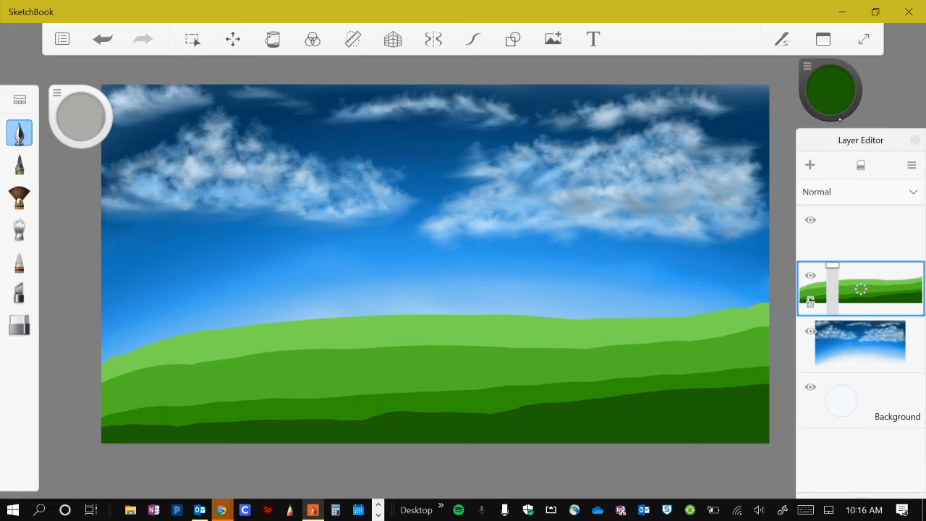
pyautogui.click(19, 228)
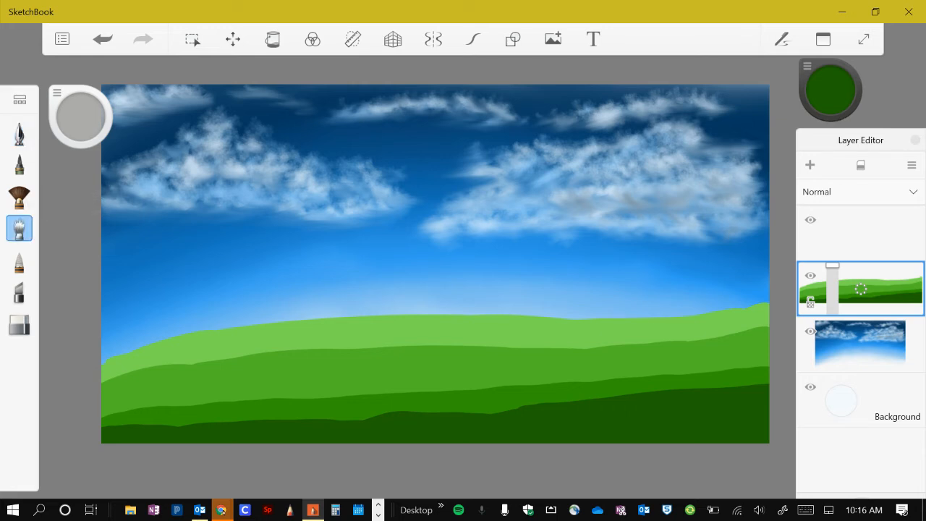
pyautogui.moveTo(80, 117)
pyautogui.mouseDown()
pyautogui.moveTo(131, 117)
pyautogui.moveTo(76, 117)
pyautogui.mouseUp()
pyautogui.scroll(5, 434, 289)
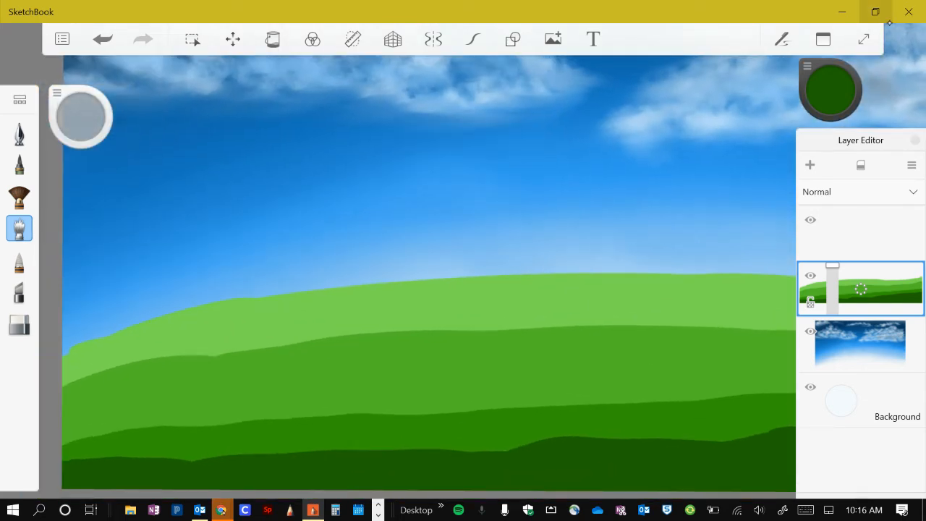
pyautogui.click(863, 39)
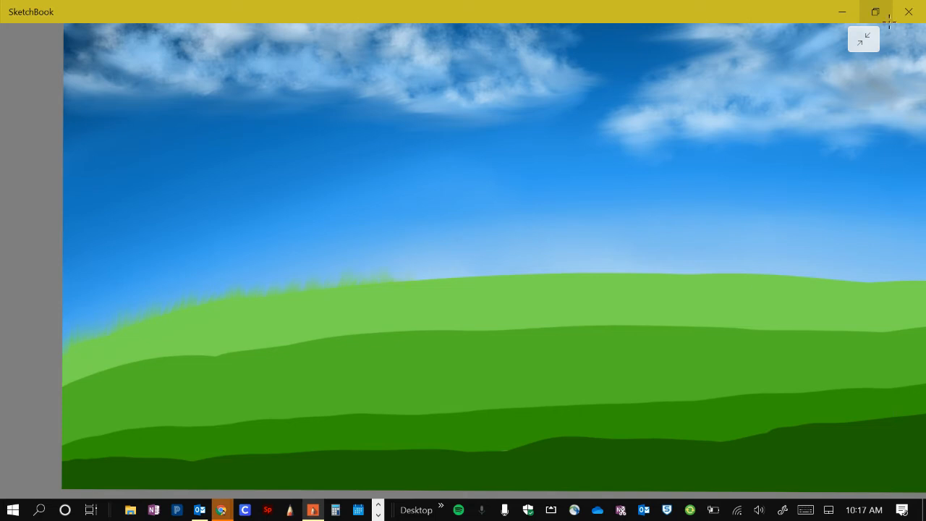
pyautogui.moveTo(415, 274); pyautogui.dragTo(461, 275)
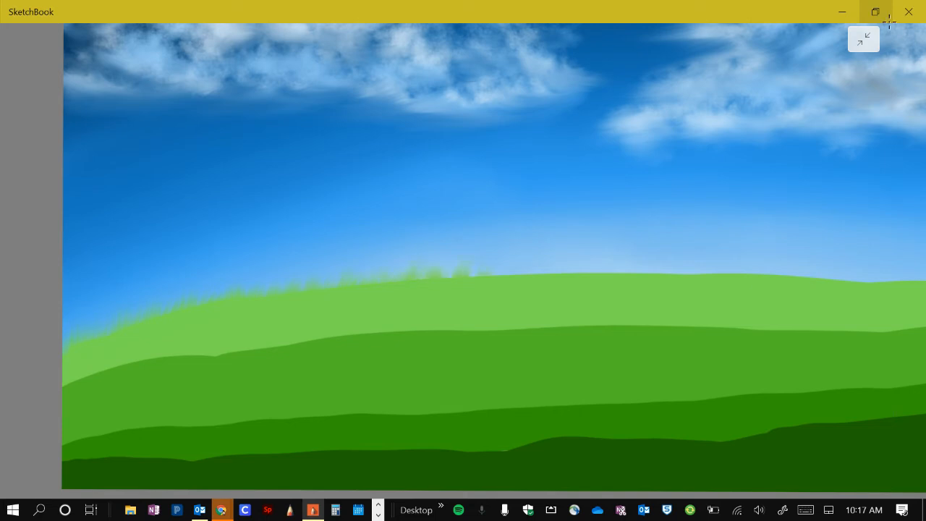
pyautogui.scroll(-5, 434, 246)
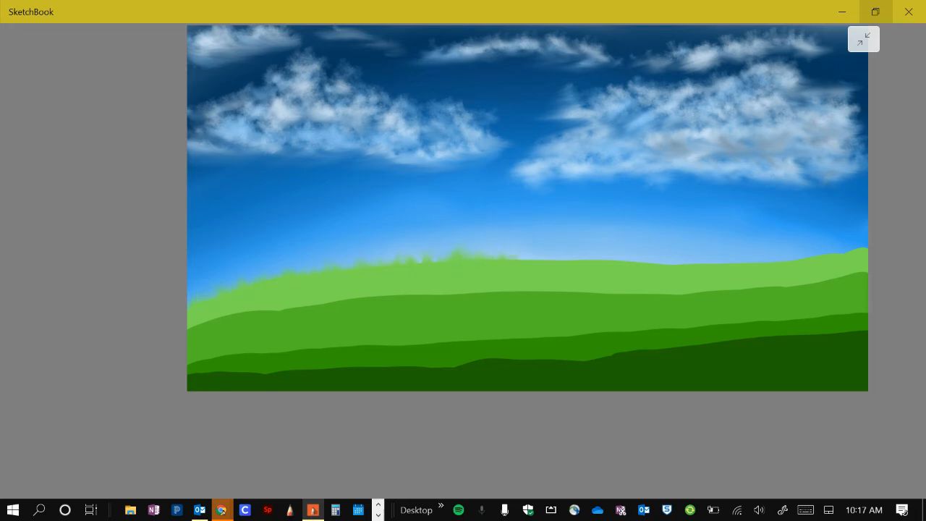
pyautogui.moveTo(524, 261); pyautogui.dragTo(529, 253)
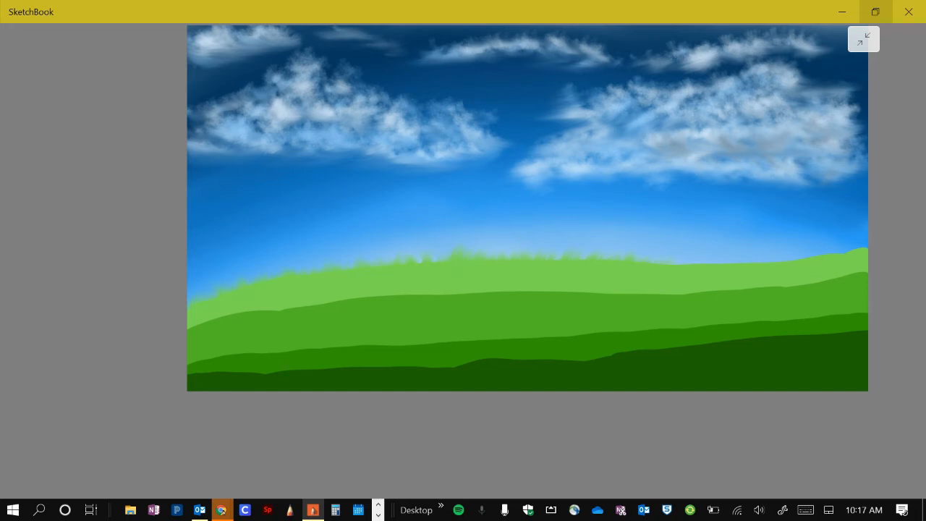
# Restore the interface, adjust the smudge brush, and smear short upward grass strokes along the whole boundary between the light and medium green bands
pyautogui.click(863, 39)
pyautogui.moveTo(80, 116); pyautogui.dragTo(80, 81)
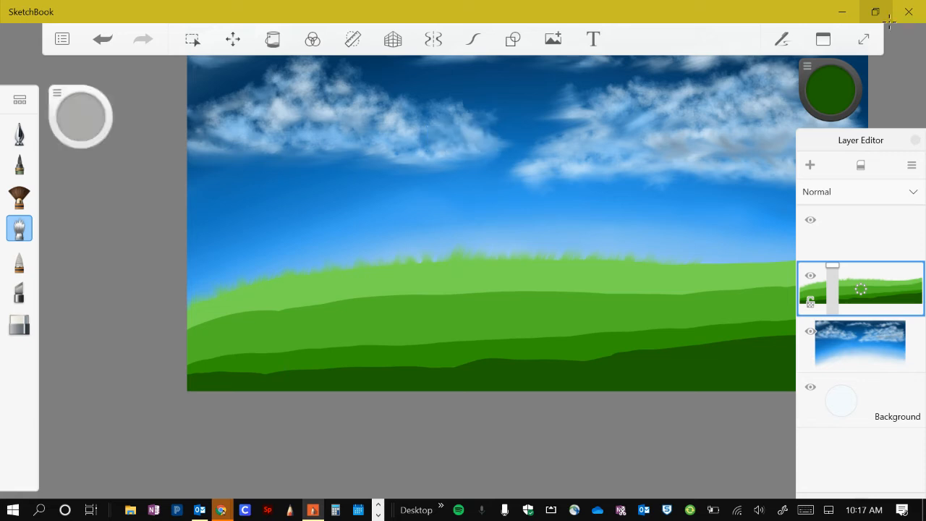
pyautogui.moveTo(194, 327); pyautogui.dragTo(222, 311)
pyautogui.moveTo(226, 317); pyautogui.dragTo(239, 308)
pyautogui.moveTo(243, 316); pyautogui.dragTo(261, 305)
pyautogui.moveTo(266, 313); pyautogui.dragTo(288, 303)
pyautogui.moveTo(291, 310); pyautogui.dragTo(304, 299)
pyautogui.moveTo(307, 309); pyautogui.dragTo(321, 297)
pyautogui.moveTo(326, 307); pyautogui.dragTo(339, 296)
pyautogui.moveTo(342, 306); pyautogui.dragTo(365, 294)
pyautogui.moveTo(369, 304)
pyautogui.mouseDown()
pyautogui.moveTo(380, 291)
pyautogui.moveTo(460, 286)
pyautogui.mouseUp()
pyautogui.moveTo(461, 294); pyautogui.dragTo(487, 285)
pyautogui.moveTo(486, 292); pyautogui.dragTo(506, 283)
pyautogui.moveTo(510, 293); pyautogui.dragTo(528, 284)
pyautogui.moveTo(530, 291); pyautogui.dragTo(554, 285)
pyautogui.moveTo(557, 292); pyautogui.dragTo(638, 288)
pyautogui.moveTo(631, 293); pyautogui.dragTo(746, 279)
pyautogui.moveTo(747, 288); pyautogui.dragTo(765, 280)
pyautogui.moveTo(762, 288); pyautogui.dragTo(785, 279)
pyautogui.scroll(-3, 575, 239)
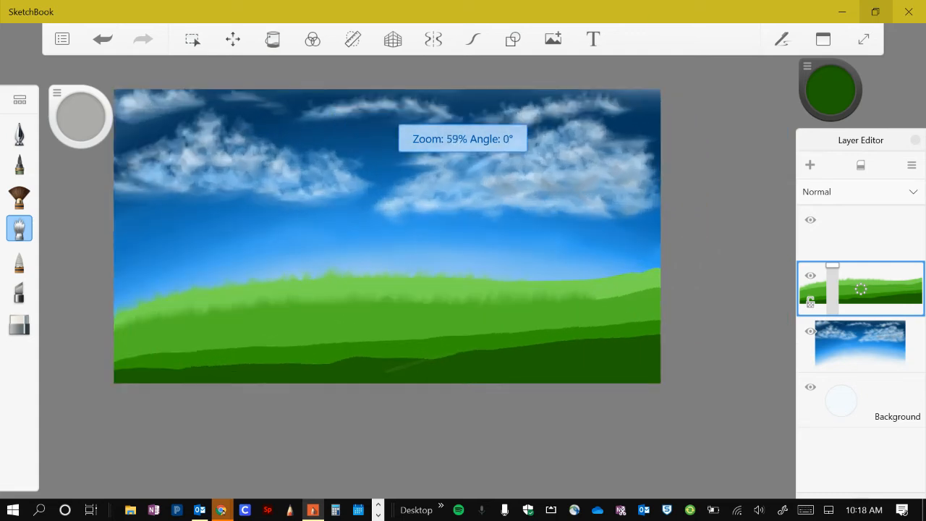
pyautogui.scroll(1, 387, 236)
pyautogui.moveTo(576, 310); pyautogui.dragTo(588, 302)
pyautogui.moveTo(589, 308); pyautogui.dragTo(607, 299)
pyautogui.moveTo(604, 304)
pyautogui.mouseDown()
pyautogui.moveTo(637, 292)
pyautogui.moveTo(641, 269)
pyautogui.moveTo(630, 272)
pyautogui.mouseUp()
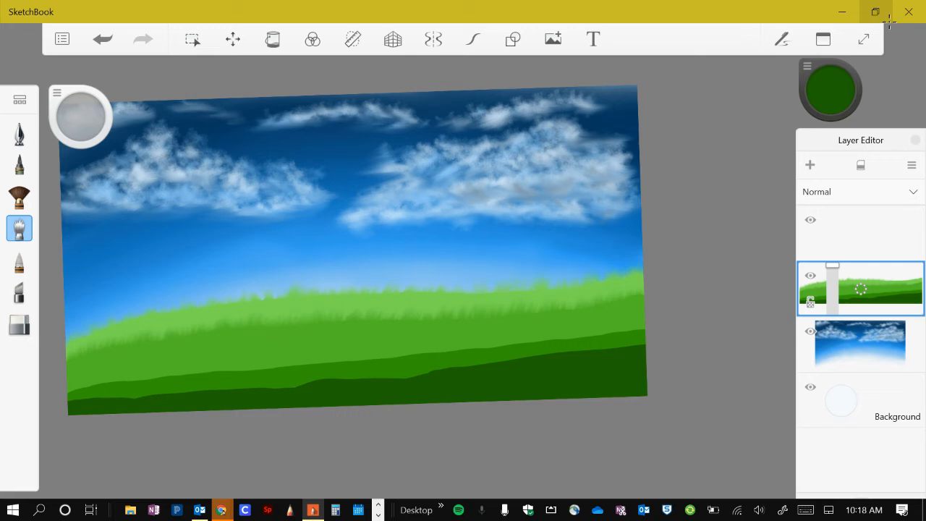
# Smudge upward grass strokes across the full canvas width where the medium green band meets the deeper green one
pyautogui.moveTo(70, 391); pyautogui.dragTo(81, 384)
pyautogui.moveTo(71, 386); pyautogui.dragTo(92, 380)
pyautogui.moveTo(92, 384); pyautogui.dragTo(126, 375)
pyautogui.moveTo(128, 380); pyautogui.dragTo(136, 374)
pyautogui.moveTo(80, 117); pyautogui.dragTo(89, 117)
pyautogui.moveTo(136, 379); pyautogui.dragTo(324, 354)
pyautogui.moveTo(266, 363)
pyautogui.mouseDown()
pyautogui.moveTo(284, 353)
pyautogui.moveTo(335, 358)
pyautogui.moveTo(619, 327)
pyautogui.mouseUp()
pyautogui.moveTo(610, 331); pyautogui.dragTo(645, 320)
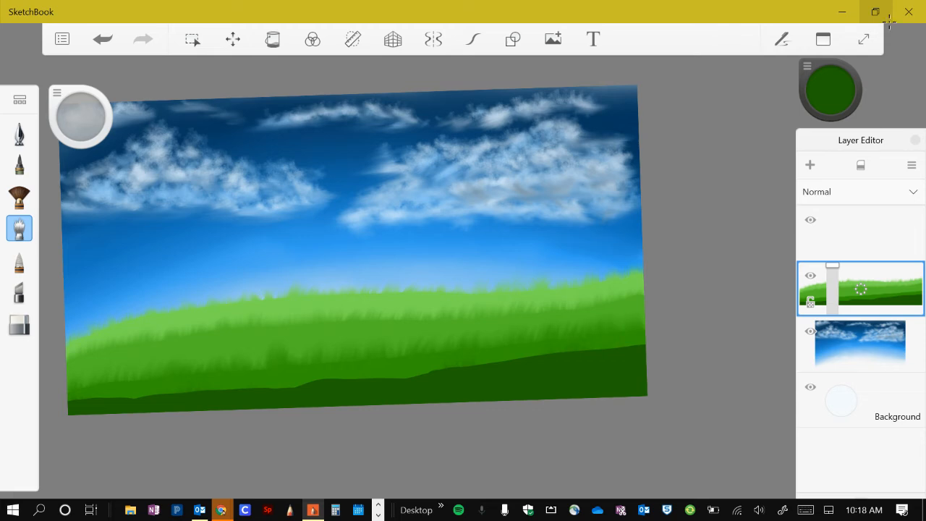
pyautogui.moveTo(456, 347); pyautogui.dragTo(461, 336)
# Smudge the western part of the boundary between the deeper green and the darkest green into upward grass strokes
pyautogui.moveTo(74, 400)
pyautogui.mouseDown()
pyautogui.moveTo(87, 384)
pyautogui.moveTo(107, 390)
pyautogui.mouseUp()
pyautogui.moveTo(106, 399)
pyautogui.mouseDown()
pyautogui.moveTo(133, 390)
pyautogui.moveTo(132, 382)
pyautogui.mouseUp()
pyautogui.moveTo(134, 398); pyautogui.dragTo(142, 389)
pyautogui.moveTo(142, 397); pyautogui.dragTo(154, 388)
pyautogui.moveTo(81, 117); pyautogui.dragTo(107, 116)
pyautogui.moveTo(170, 394); pyautogui.dragTo(205, 384)
pyautogui.moveTo(207, 392); pyautogui.dragTo(285, 378)
pyautogui.moveTo(278, 388); pyautogui.dragTo(303, 375)
pyautogui.moveTo(221, 410)
pyautogui.mouseDown()
pyautogui.moveTo(231, 383)
pyautogui.moveTo(232, 402)
pyautogui.mouseUp()
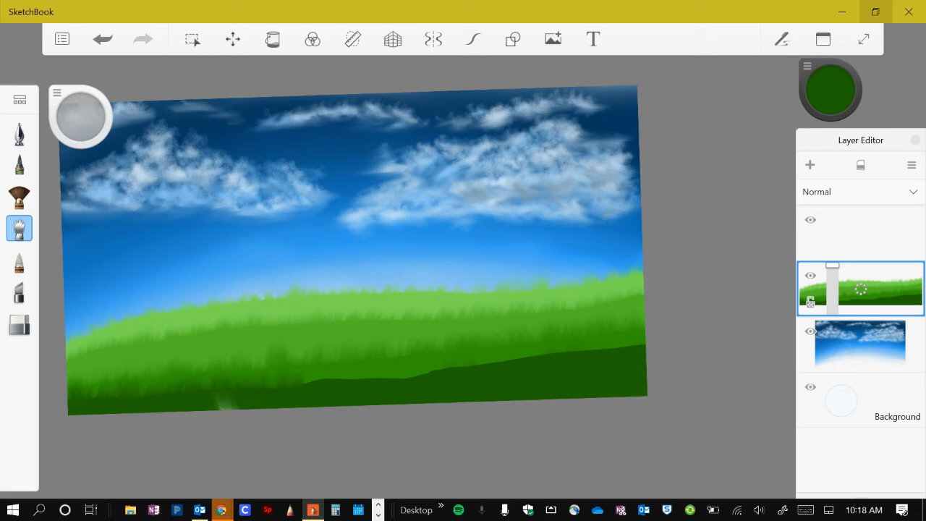
pyautogui.click(103, 39)
pyautogui.click(103, 39)
pyautogui.click(98, 44)
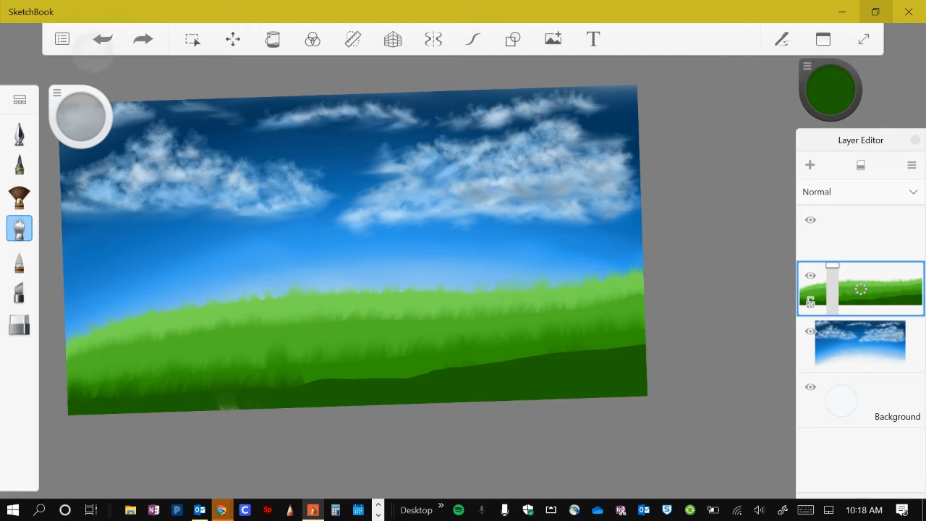
pyautogui.click(103, 41)
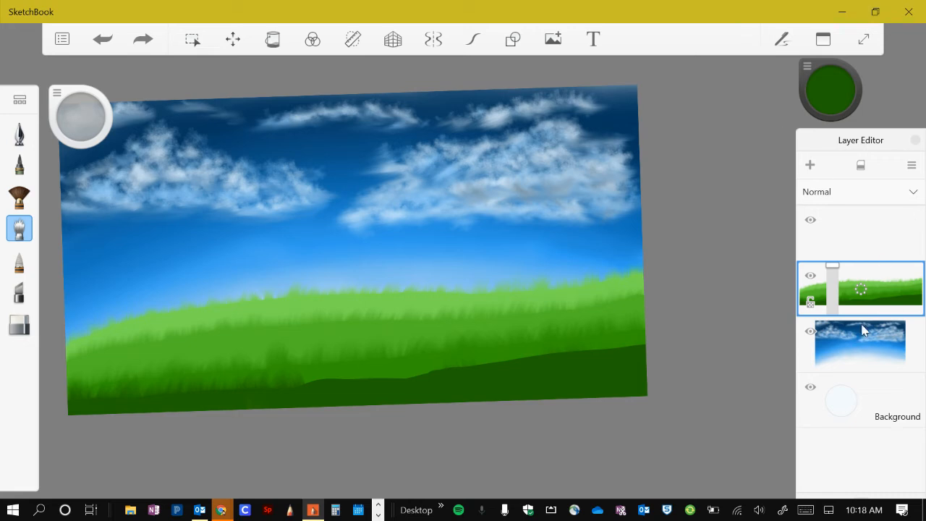
# Smudge the remaining boundary between the deeper and darkest green bands into grass, extending the strokes to the canvas's eastern edge
pyautogui.scroll(-3, 434, 289)
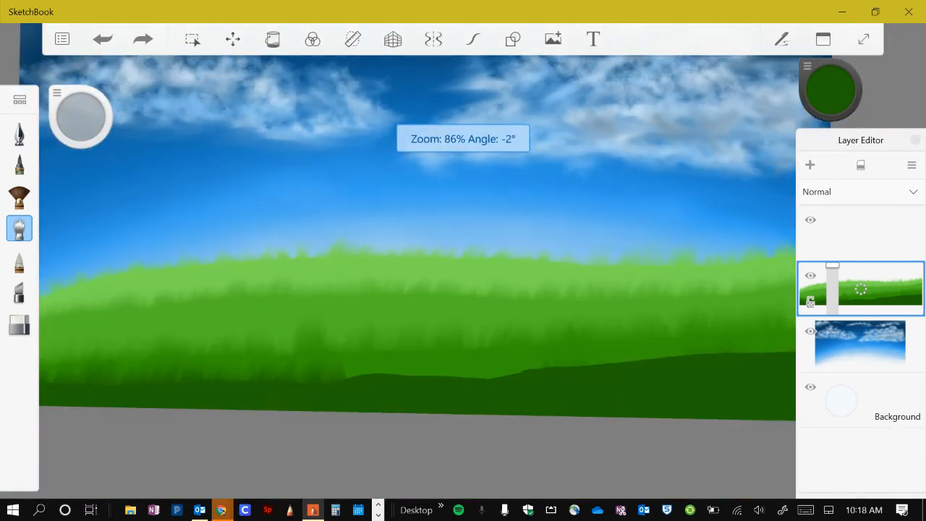
pyautogui.moveTo(331, 363)
pyautogui.mouseDown()
pyautogui.moveTo(482, 365)
pyautogui.moveTo(621, 339)
pyautogui.moveTo(832, 344)
pyautogui.mouseUp()
pyautogui.click(864, 39)
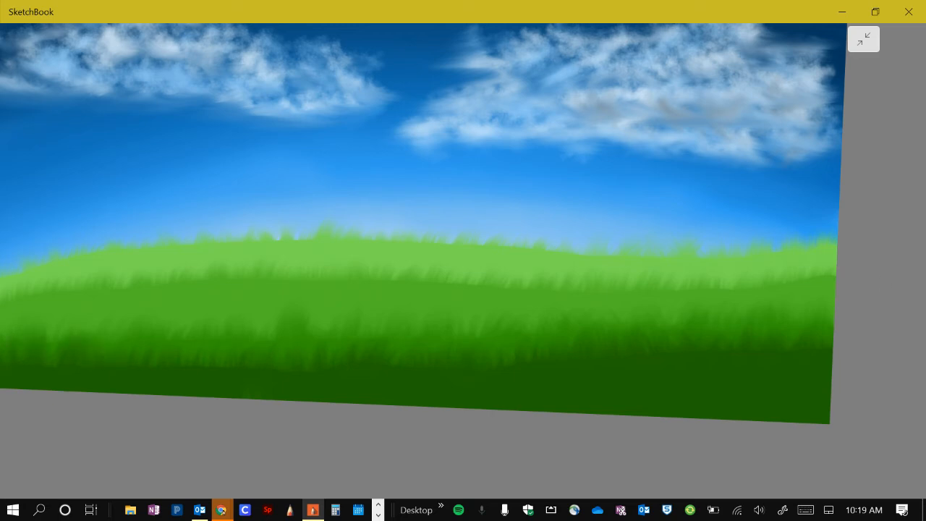
pyautogui.click(863, 39)
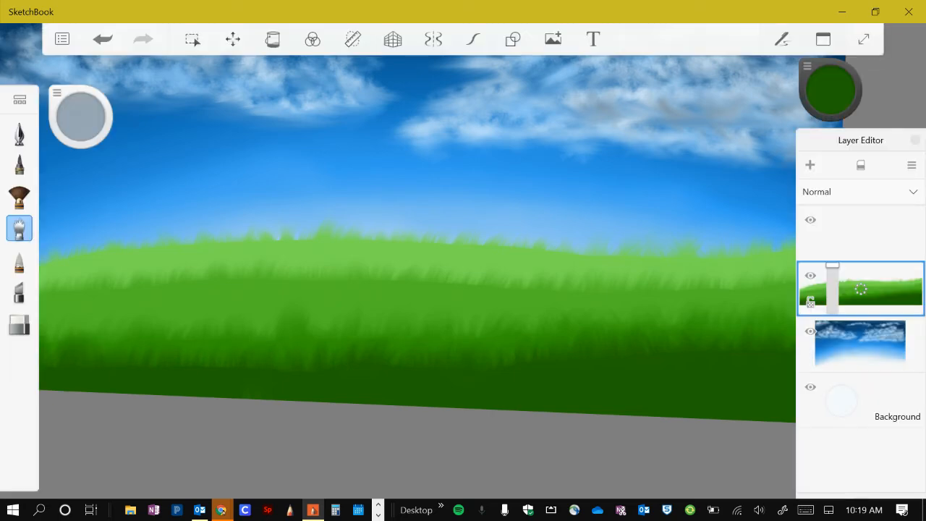
pyautogui.scroll(-5, 427, 225)
pyautogui.scroll(3, 413, 246)
pyautogui.scroll(1, 420, 253)
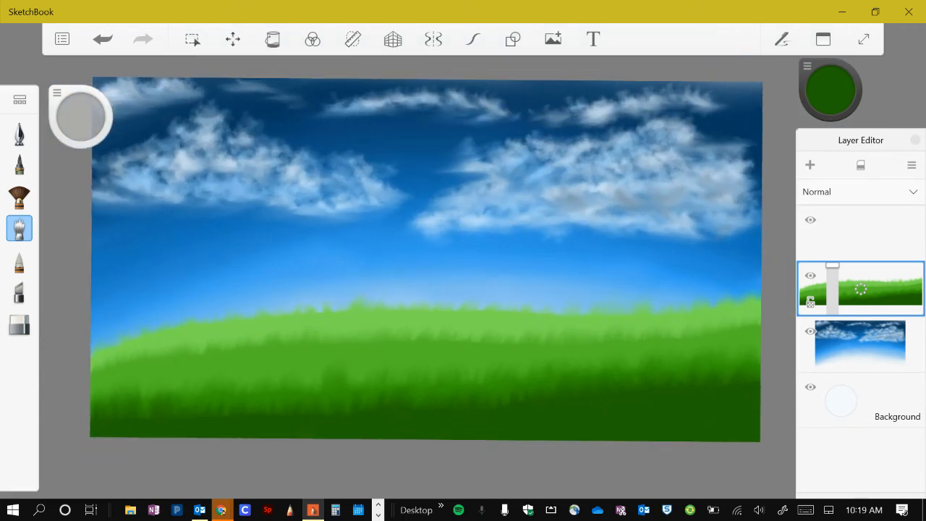
# Make the empty layer above the hills active and choose the Inking Pen copy brush
pyautogui.click(875, 347)
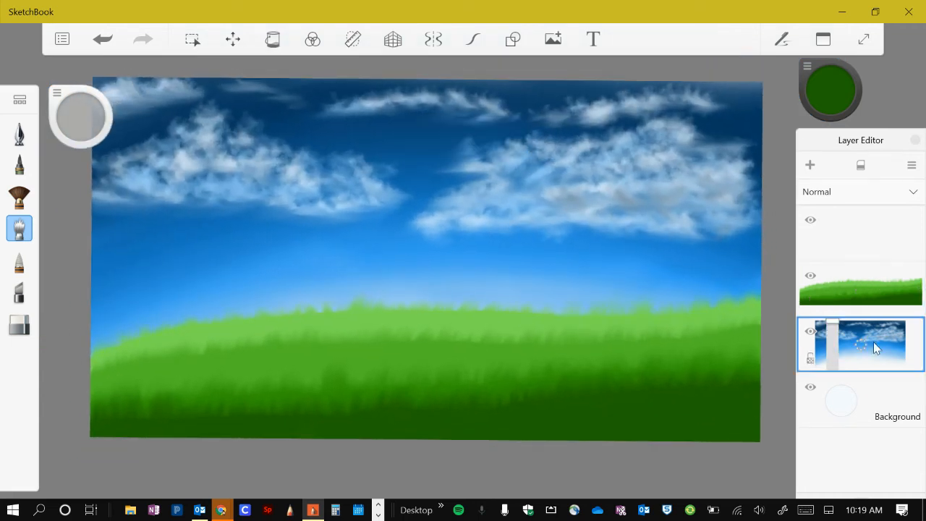
pyautogui.click(857, 289)
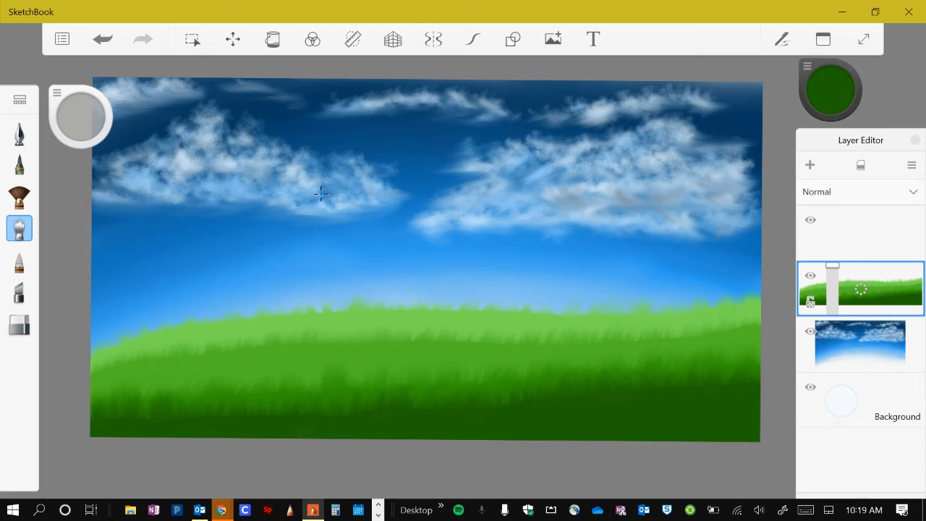
pyautogui.click(861, 230)
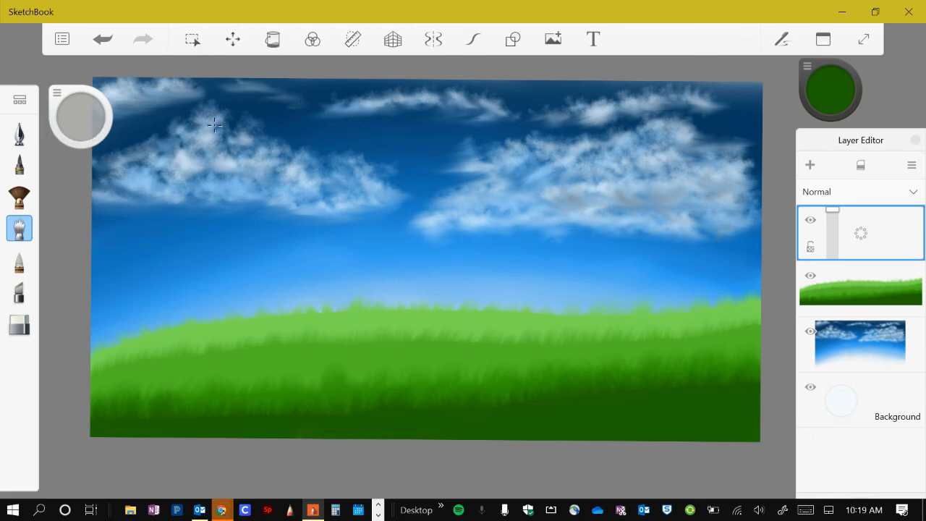
pyautogui.click(20, 133)
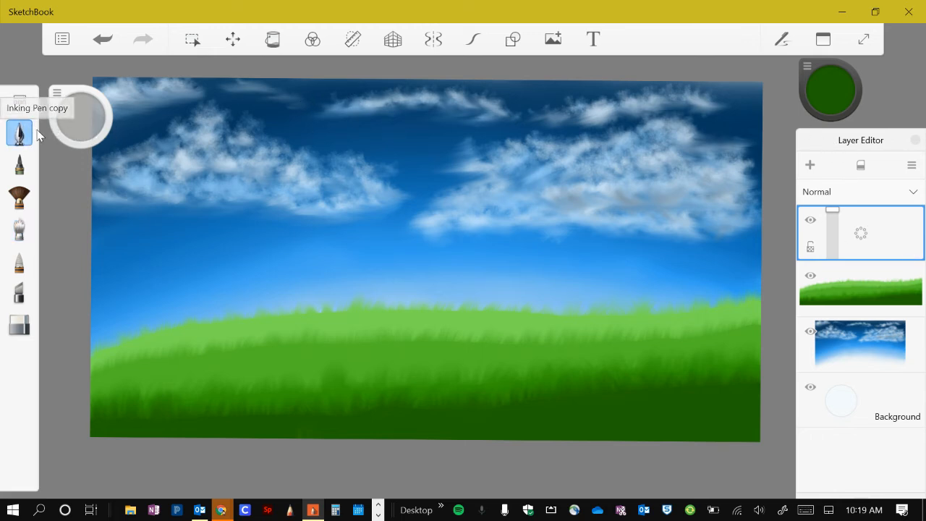
# Change the brush colour to a golden brown with the colour wheel
pyautogui.click(828, 90)
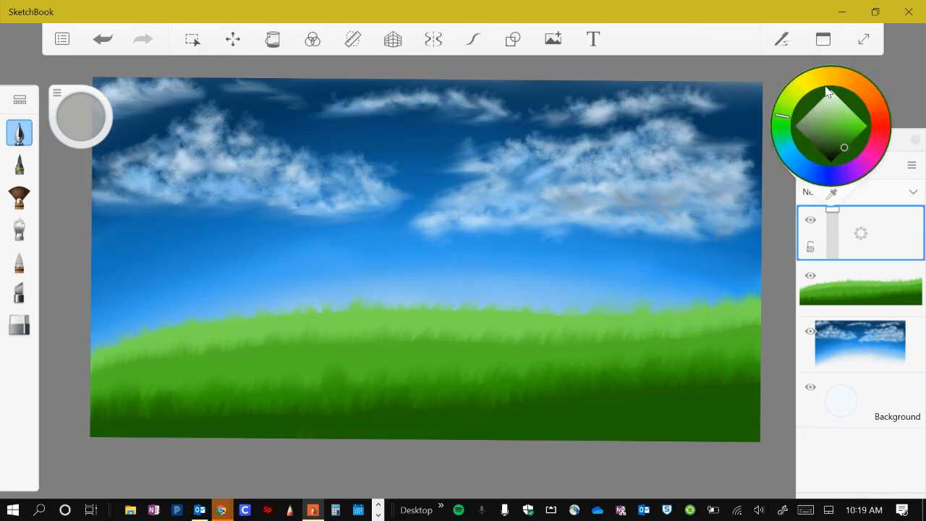
pyautogui.moveTo(837, 131)
pyautogui.mouseDown()
pyautogui.moveTo(832, 146)
pyautogui.moveTo(852, 136)
pyautogui.mouseUp()
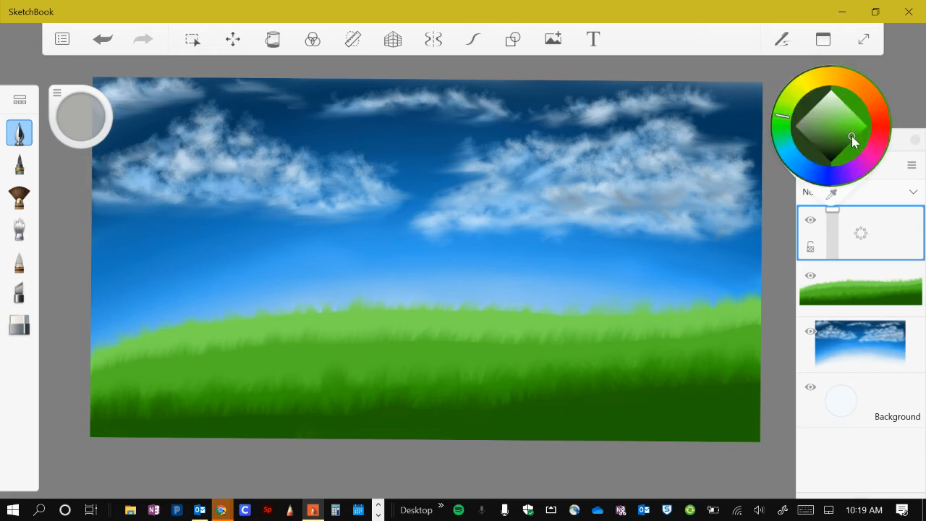
pyautogui.moveTo(872, 98)
pyautogui.mouseDown()
pyautogui.moveTo(871, 156)
pyautogui.moveTo(850, 173)
pyautogui.moveTo(821, 81)
pyautogui.moveTo(861, 163)
pyautogui.moveTo(801, 89)
pyautogui.moveTo(842, 89)
pyautogui.mouseUp()
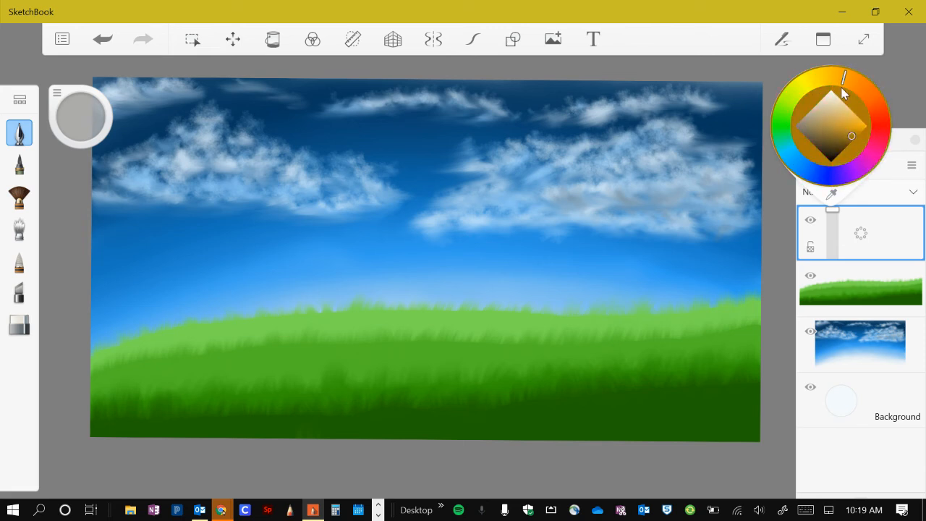
pyautogui.click(895, 88)
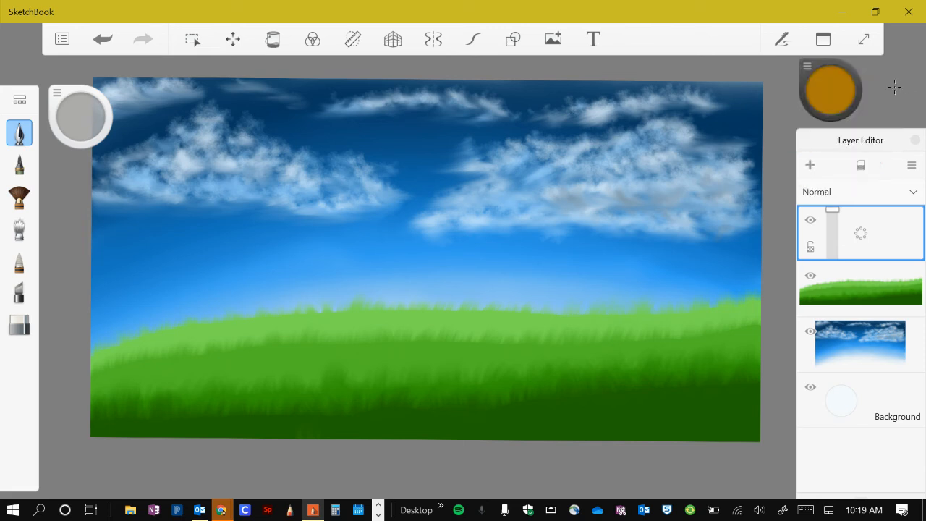
# Open the Copic Color library and show its brown E-series swatches
pyautogui.click(824, 41)
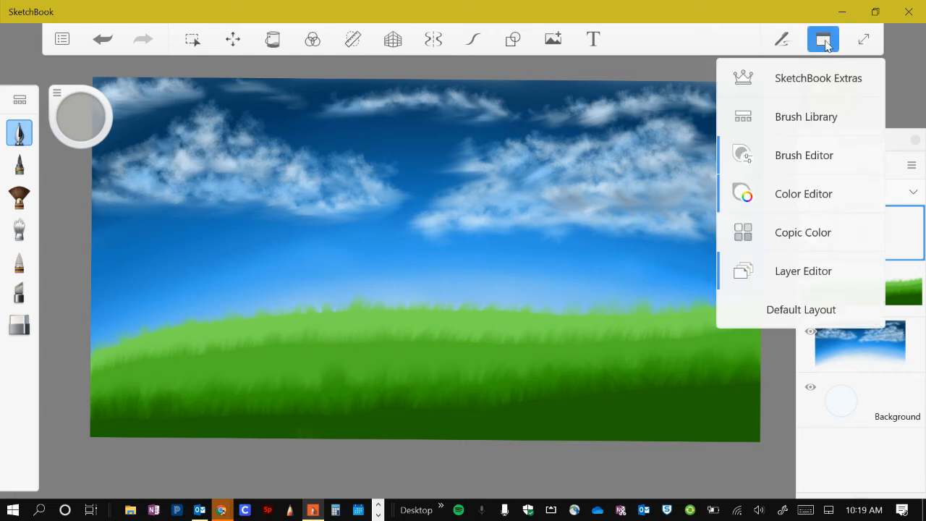
pyautogui.click(792, 233)
pyautogui.click(823, 40)
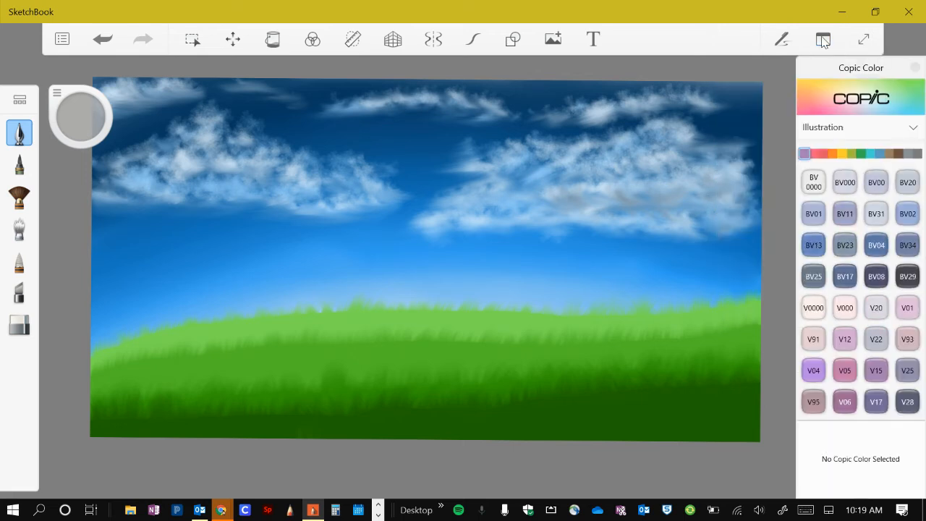
pyautogui.moveTo(835, 68); pyautogui.dragTo(862, 211)
pyautogui.click(900, 156)
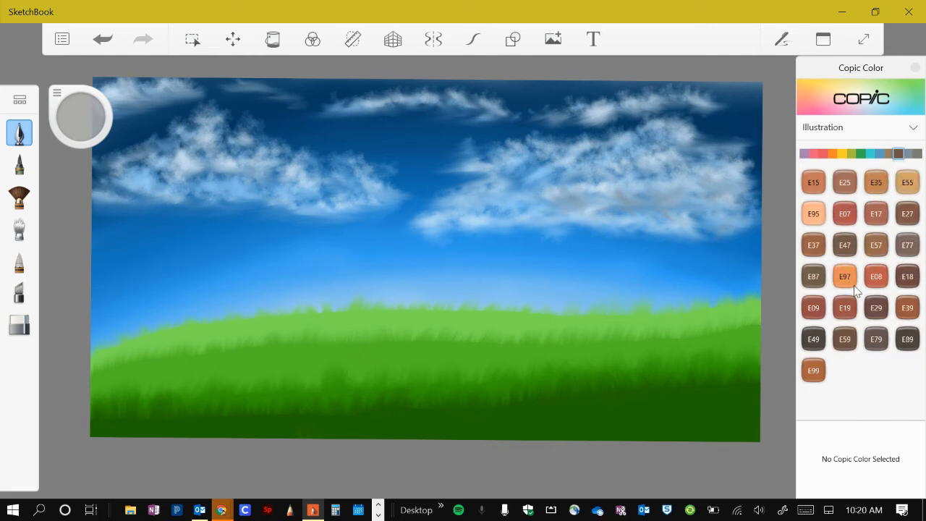
# Compare the dark brown swatches E49, E59 and E79, choose E49 Dark Bark as the brush colour, and close the Copic Color library
pyautogui.click(816, 342)
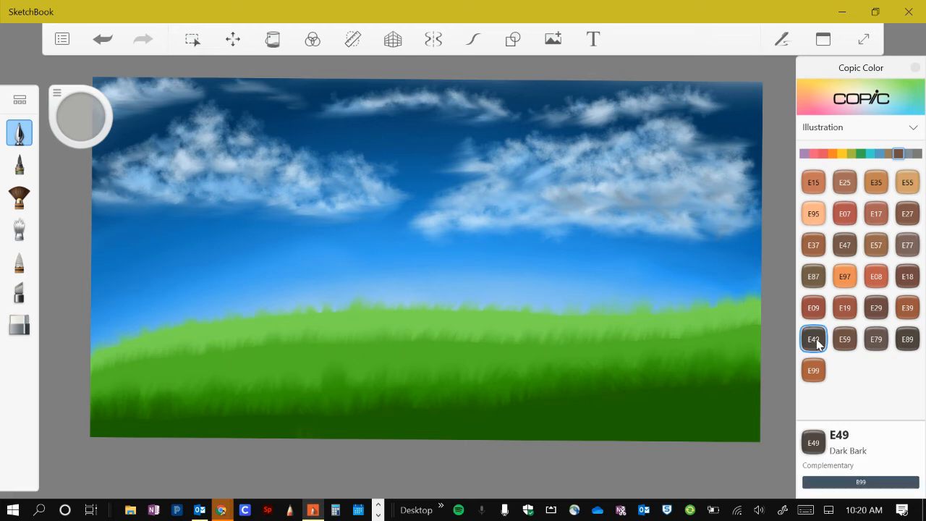
pyautogui.click(848, 341)
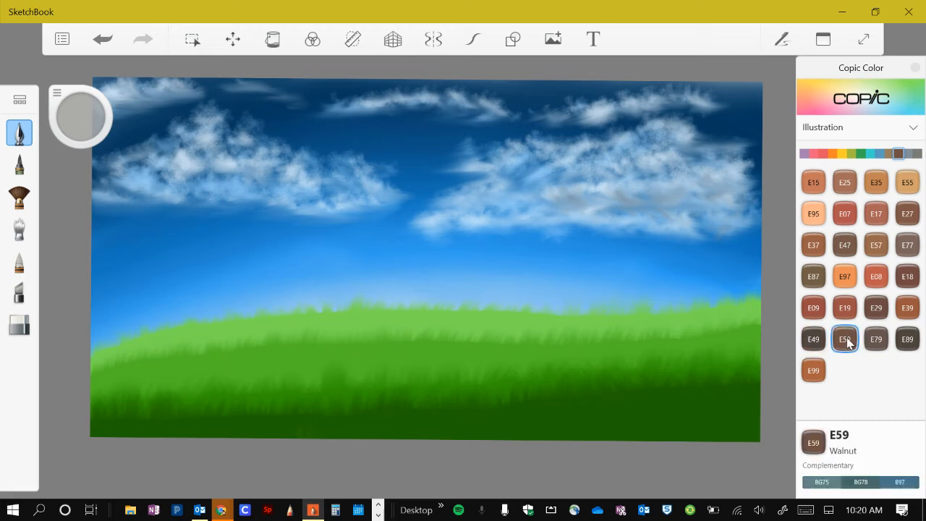
pyautogui.click(874, 340)
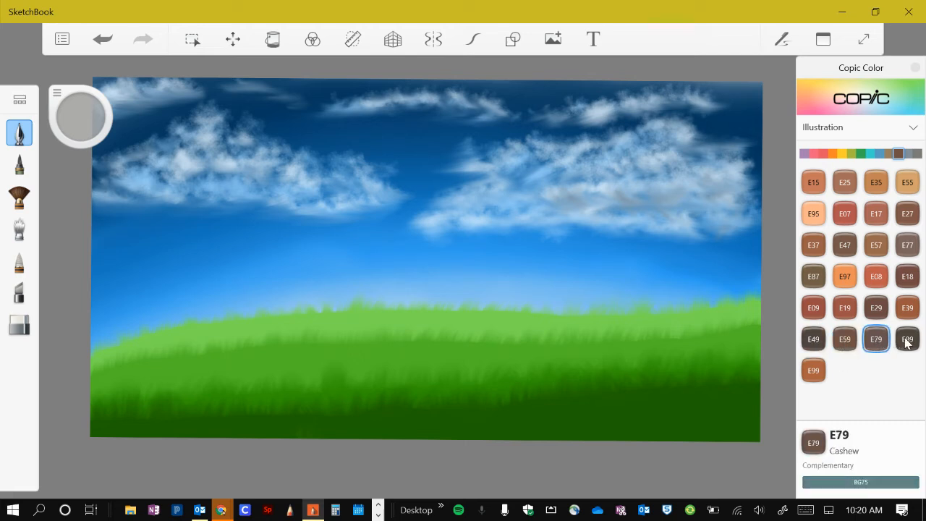
pyautogui.click(813, 343)
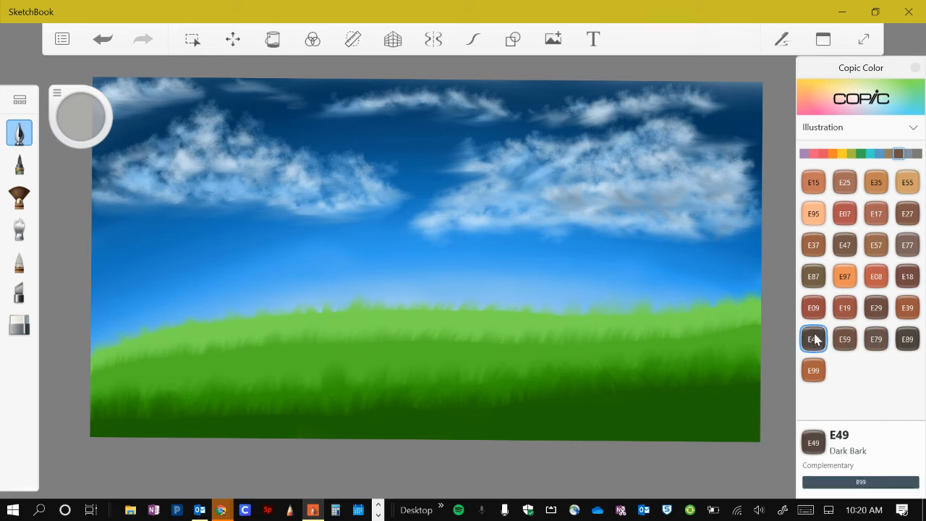
pyautogui.click(915, 70)
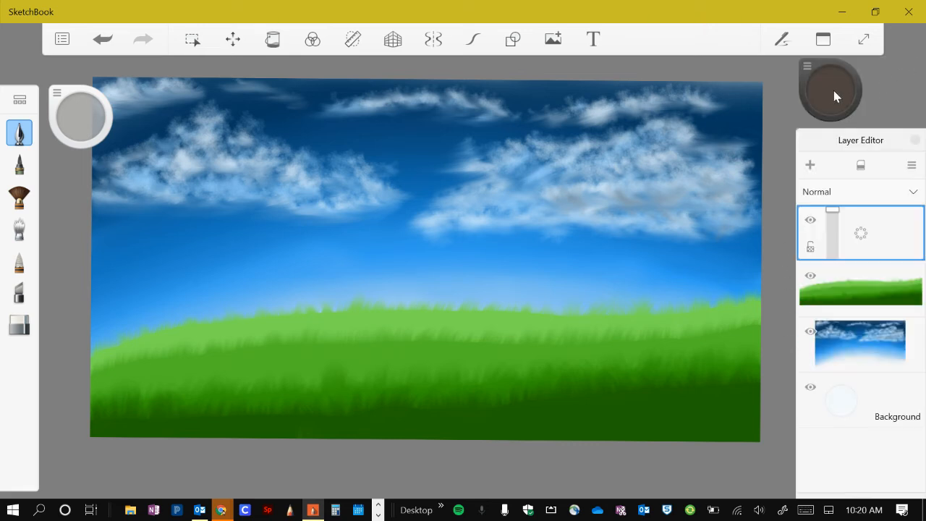
pyautogui.moveTo(848, 146); pyautogui.dragTo(839, 140)
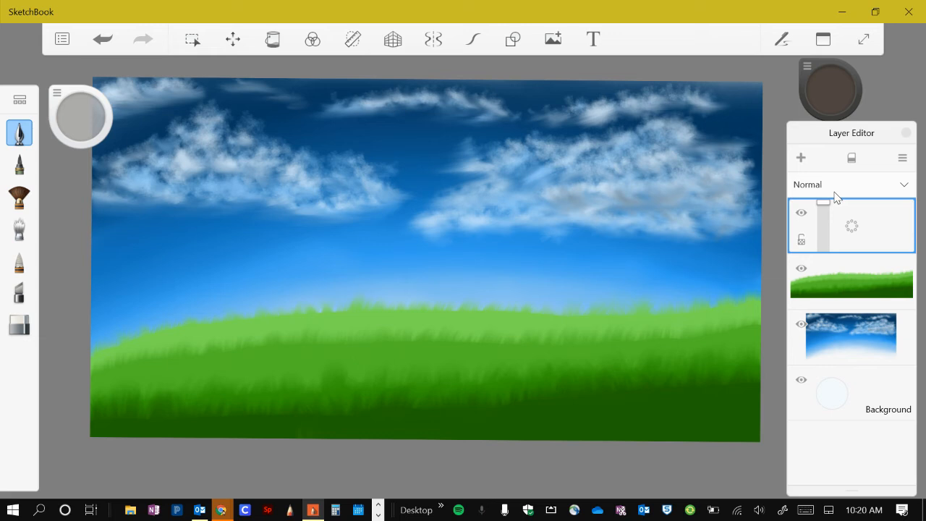
# Reduce the size of the Inking Pen copy brush by several increments
pyautogui.press('[')
pyautogui.press('[')
pyautogui.press('[')
pyautogui.press('[')
pyautogui.press('[')
pyautogui.moveTo(258, 397); pyautogui.dragTo(331, 228)
pyautogui.moveTo(344, 391); pyautogui.dragTo(406, 165)
pyautogui.moveTo(308, 381); pyautogui.dragTo(249, 190)
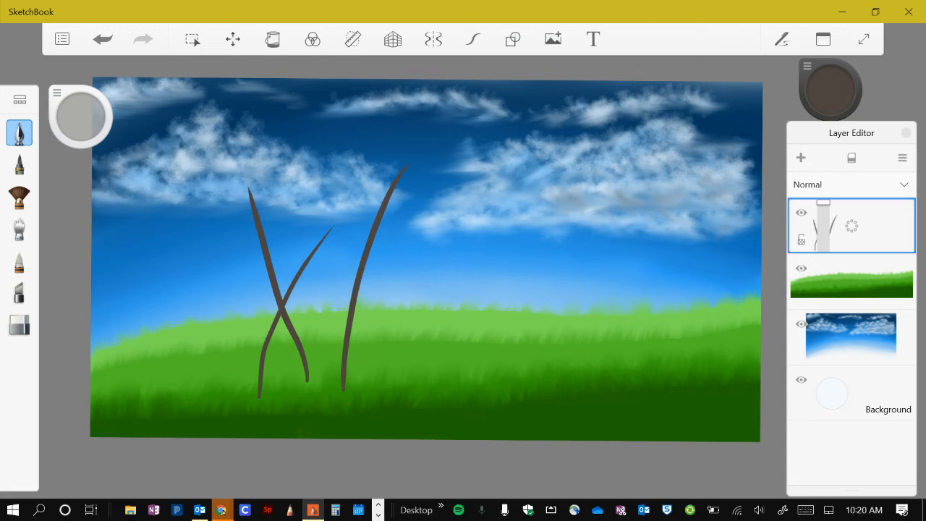
pyautogui.scroll(5, 427, 260)
pyautogui.scroll(-5, 427, 261)
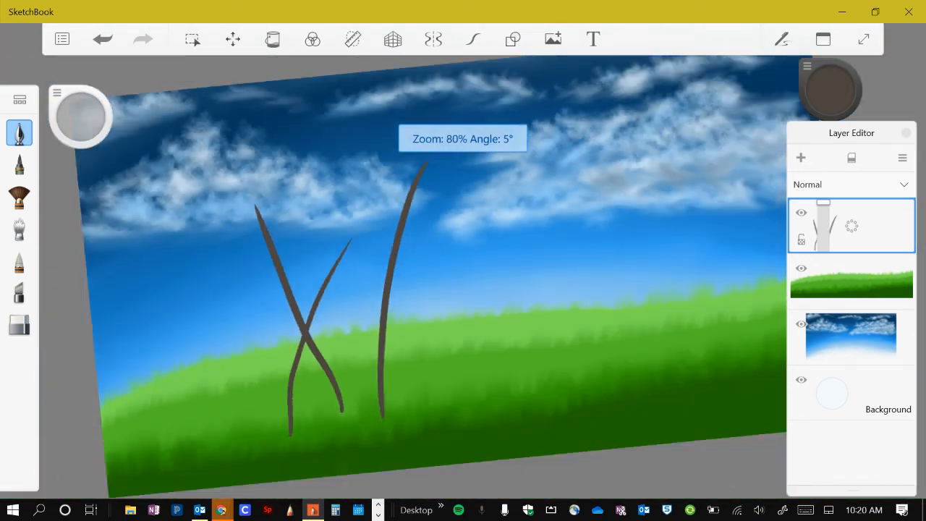
pyautogui.scroll(1, 426, 275)
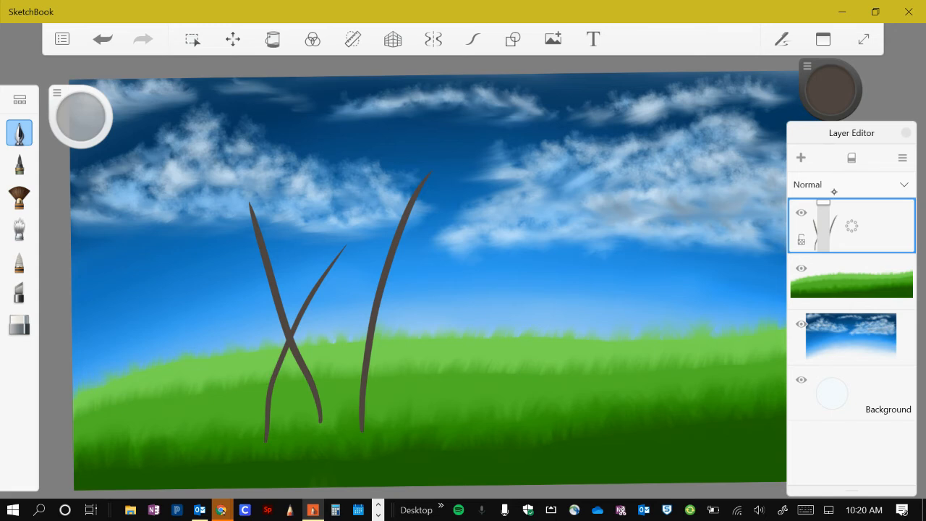
pyautogui.press('Delete')
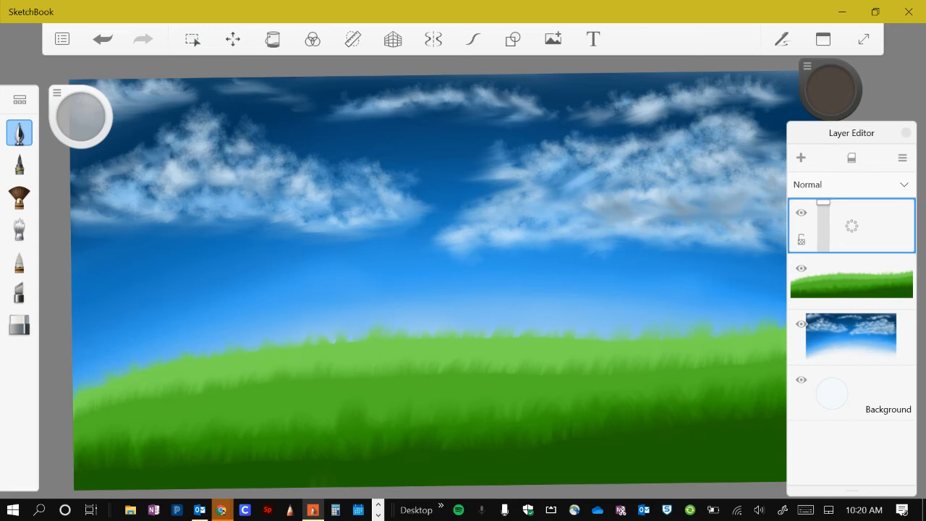
# Draw a bare dark brown tree on the hills' left side, with a thickened trunk and five main branches spreading upward and sideways
pyautogui.moveTo(192, 450); pyautogui.dragTo(230, 270)
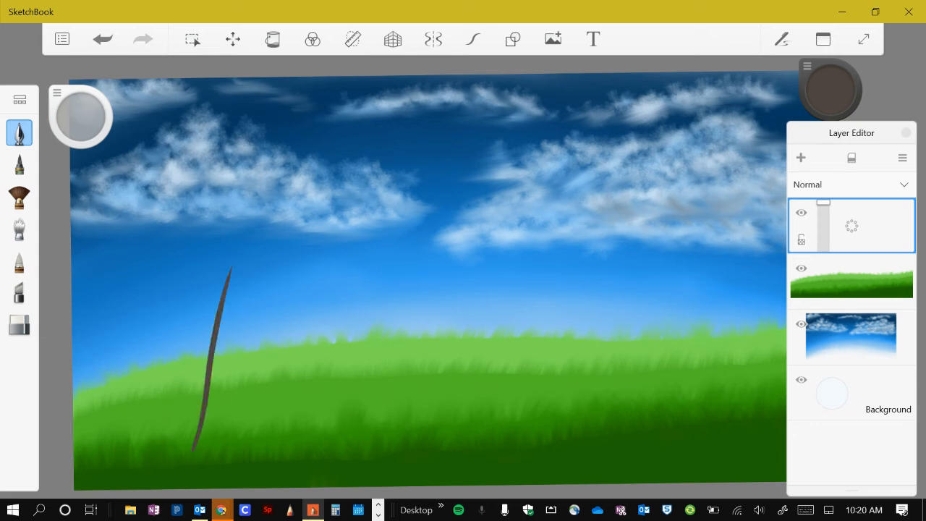
pyautogui.moveTo(199, 442)
pyautogui.mouseDown()
pyautogui.moveTo(180, 287)
pyautogui.moveTo(182, 161)
pyautogui.mouseUp()
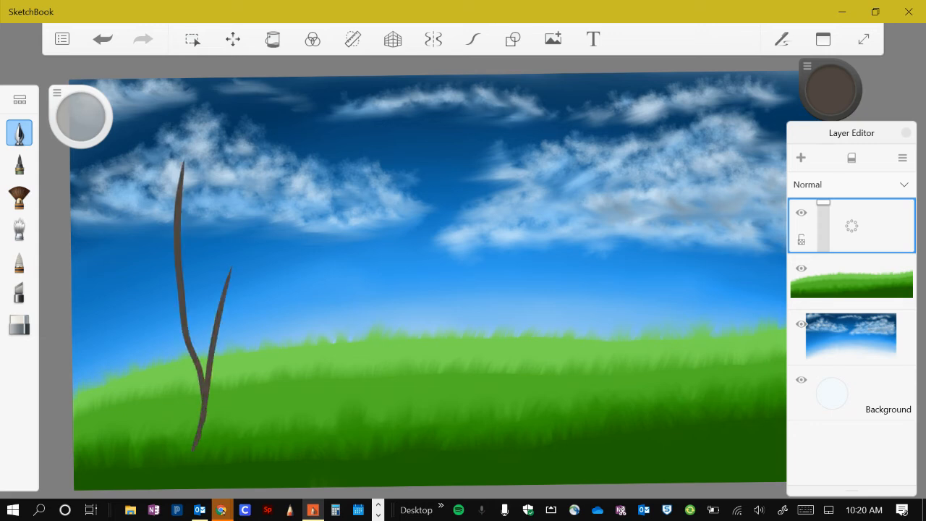
pyautogui.moveTo(208, 405)
pyautogui.mouseDown()
pyautogui.moveTo(233, 361)
pyautogui.moveTo(300, 347)
pyautogui.moveTo(366, 312)
pyautogui.mouseUp()
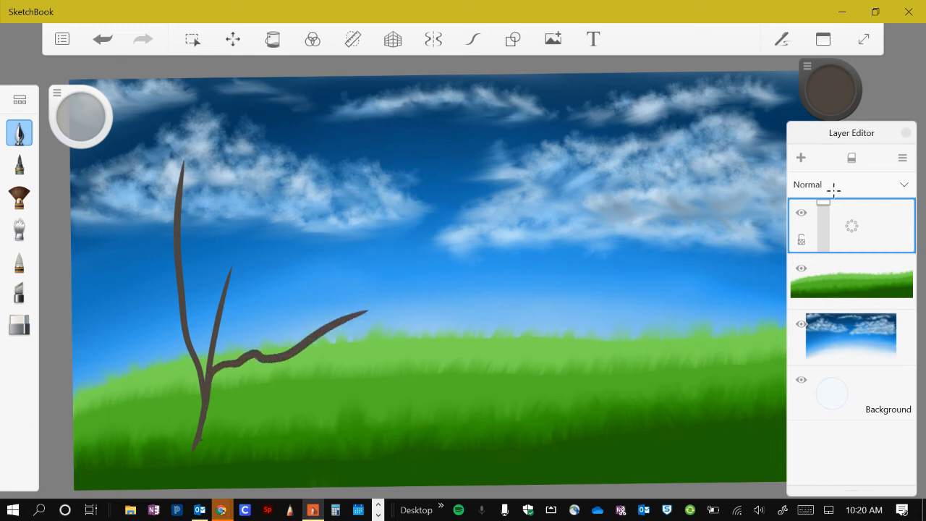
pyautogui.moveTo(199, 439)
pyautogui.mouseDown()
pyautogui.moveTo(200, 372)
pyautogui.moveTo(102, 238)
pyautogui.mouseUp()
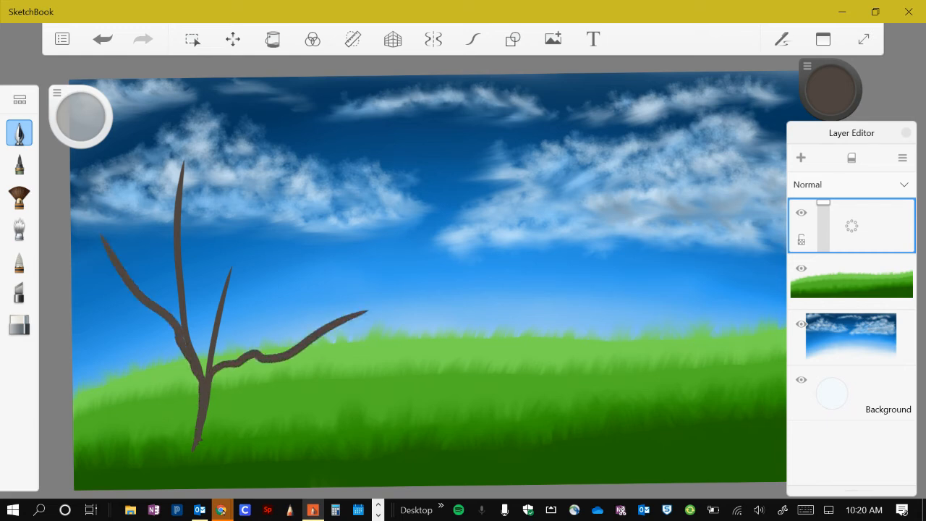
pyautogui.moveTo(213, 366)
pyautogui.mouseDown()
pyautogui.moveTo(223, 323)
pyautogui.moveTo(282, 265)
pyautogui.mouseUp()
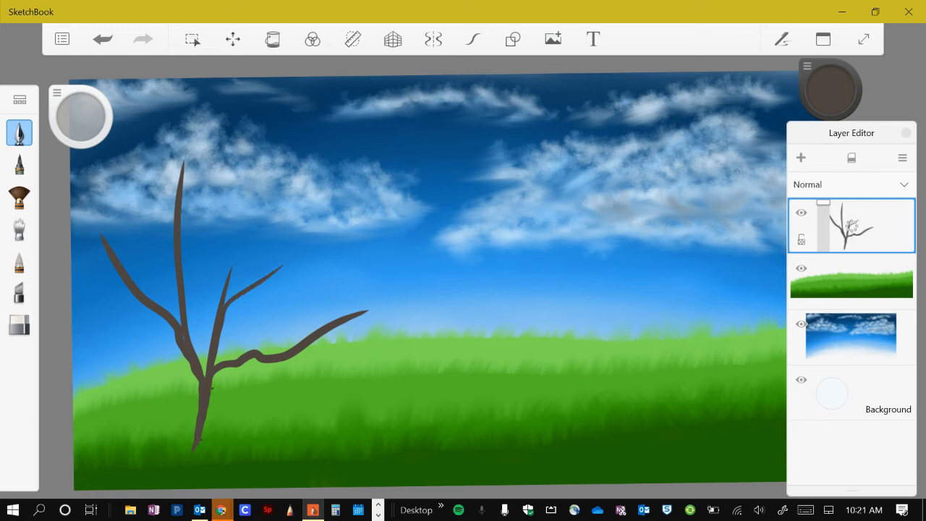
pyautogui.moveTo(206, 413); pyautogui.dragTo(209, 453)
pyautogui.moveTo(187, 359)
pyautogui.mouseDown()
pyautogui.moveTo(199, 392)
pyautogui.moveTo(237, 252)
pyautogui.mouseUp()
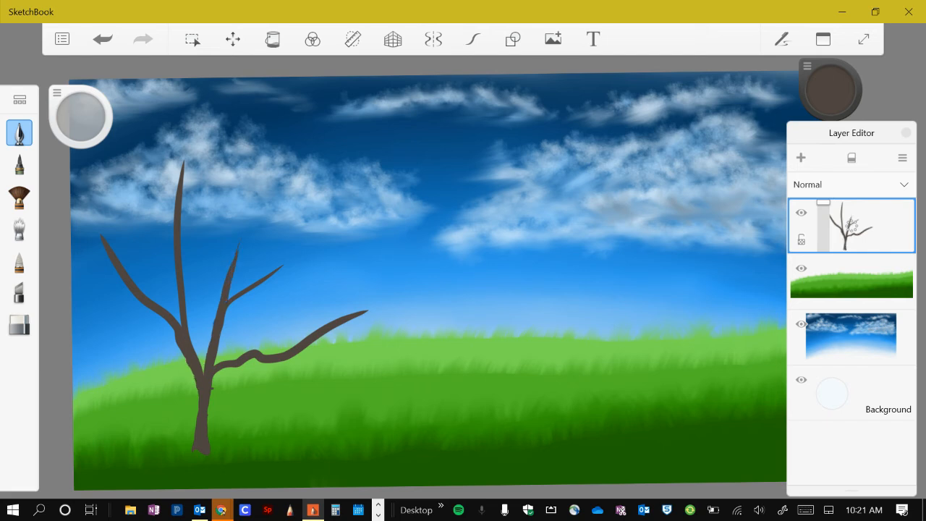
# Reduce the brush size and draw small forked twigs along the tree's leftmost branch
pyautogui.moveTo(80, 117); pyautogui.dragTo(80, 129)
pyautogui.scroll(5, 412, 274)
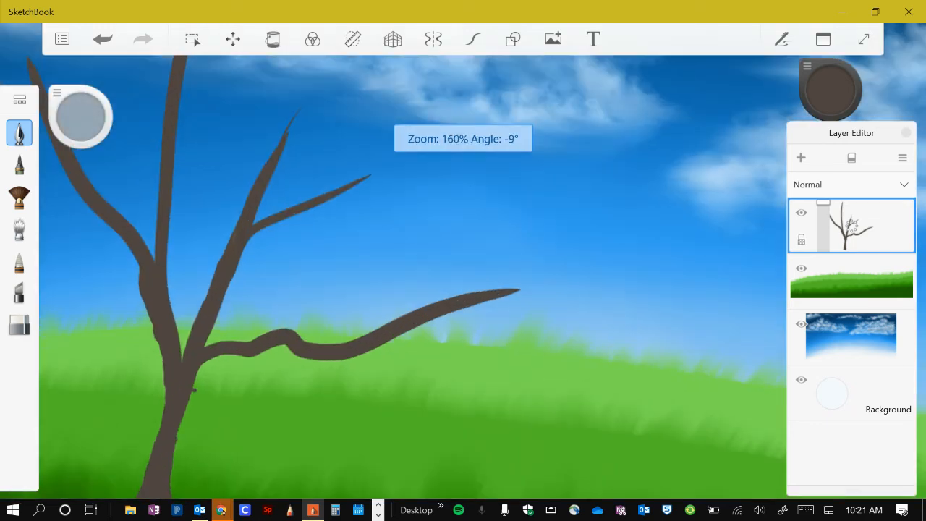
pyautogui.scroll(-2, 412, 275)
pyautogui.moveTo(265, 314)
pyautogui.mouseDown()
pyautogui.moveTo(188, 327)
pyautogui.moveTo(204, 340)
pyautogui.mouseUp()
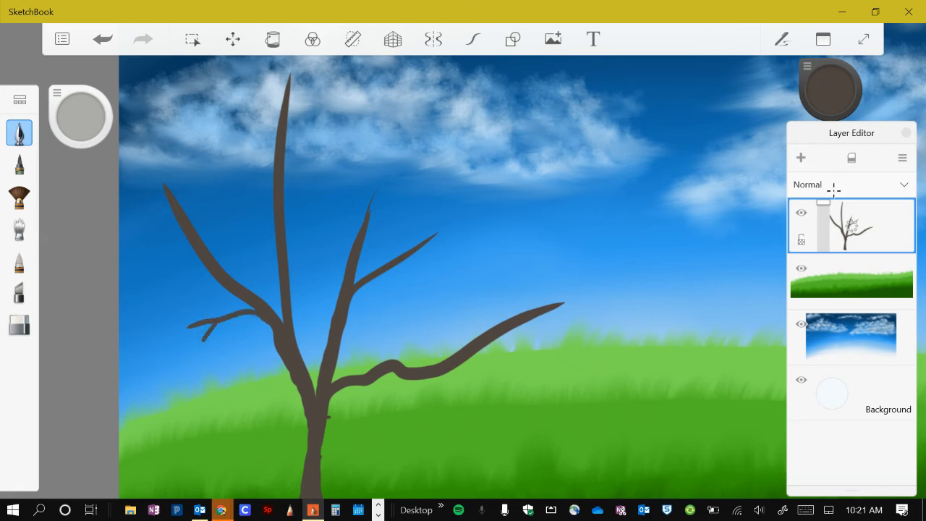
pyautogui.moveTo(228, 269)
pyautogui.mouseDown()
pyautogui.moveTo(248, 207)
pyautogui.moveTo(230, 182)
pyautogui.mouseUp()
pyautogui.moveTo(186, 235)
pyautogui.mouseDown()
pyautogui.moveTo(128, 227)
pyautogui.moveTo(137, 237)
pyautogui.mouseUp()
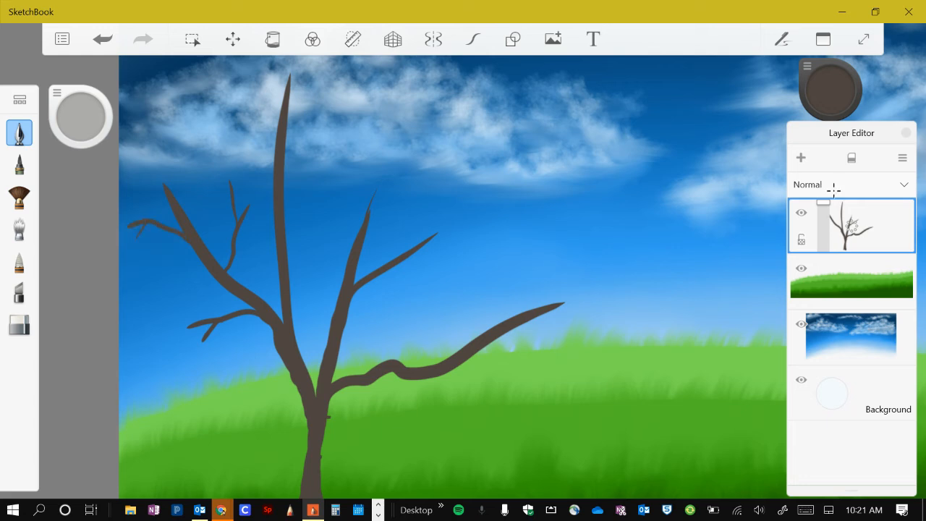
# Draw forked twigs along the tree's central and right-hand branches, and one on the lower left of the trunk
pyautogui.moveTo(343, 341)
pyautogui.mouseDown()
pyautogui.moveTo(409, 296)
pyautogui.moveTo(418, 323)
pyautogui.mouseUp()
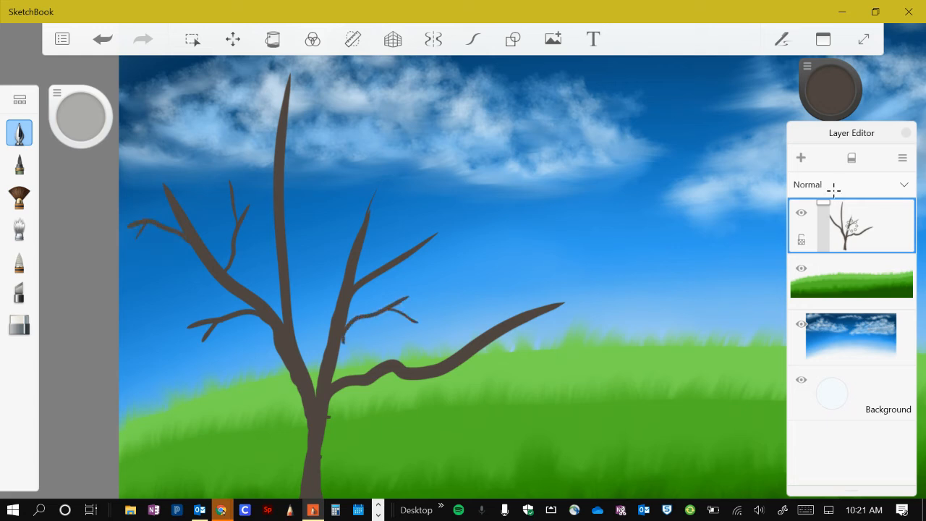
pyautogui.moveTo(337, 298)
pyautogui.mouseDown()
pyautogui.moveTo(314, 246)
pyautogui.moveTo(292, 266)
pyautogui.mouseUp()
pyautogui.moveTo(366, 236)
pyautogui.mouseDown()
pyautogui.moveTo(426, 186)
pyautogui.moveTo(434, 195)
pyautogui.mouseUp()
pyautogui.moveTo(285, 189)
pyautogui.mouseDown()
pyautogui.moveTo(330, 137)
pyautogui.moveTo(343, 147)
pyautogui.mouseUp()
pyautogui.moveTo(276, 158)
pyautogui.mouseDown()
pyautogui.moveTo(258, 137)
pyautogui.moveTo(236, 130)
pyautogui.moveTo(233, 143)
pyautogui.mouseUp()
pyautogui.moveTo(253, 138); pyautogui.dragTo(259, 147)
pyautogui.moveTo(286, 235)
pyautogui.mouseDown()
pyautogui.moveTo(329, 202)
pyautogui.moveTo(316, 195)
pyautogui.mouseUp()
pyautogui.moveTo(370, 379)
pyautogui.mouseDown()
pyautogui.moveTo(424, 395)
pyautogui.moveTo(416, 400)
pyautogui.mouseUp()
pyautogui.moveTo(471, 354)
pyautogui.mouseDown()
pyautogui.moveTo(522, 353)
pyautogui.moveTo(510, 358)
pyautogui.moveTo(517, 364)
pyautogui.mouseUp()
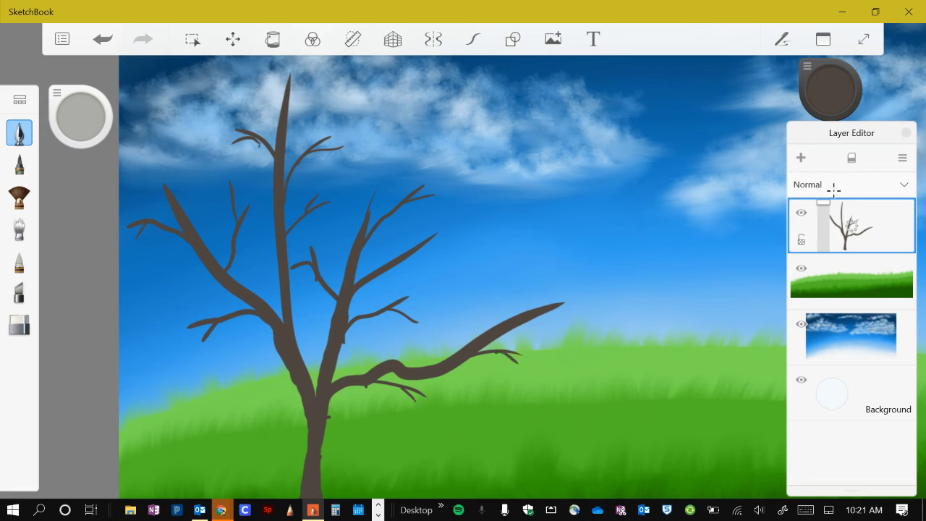
pyautogui.moveTo(496, 325)
pyautogui.mouseDown()
pyautogui.moveTo(518, 292)
pyautogui.moveTo(531, 295)
pyautogui.mouseUp()
pyautogui.moveTo(287, 356)
pyautogui.mouseDown()
pyautogui.moveTo(226, 366)
pyautogui.moveTo(235, 402)
pyautogui.mouseUp()
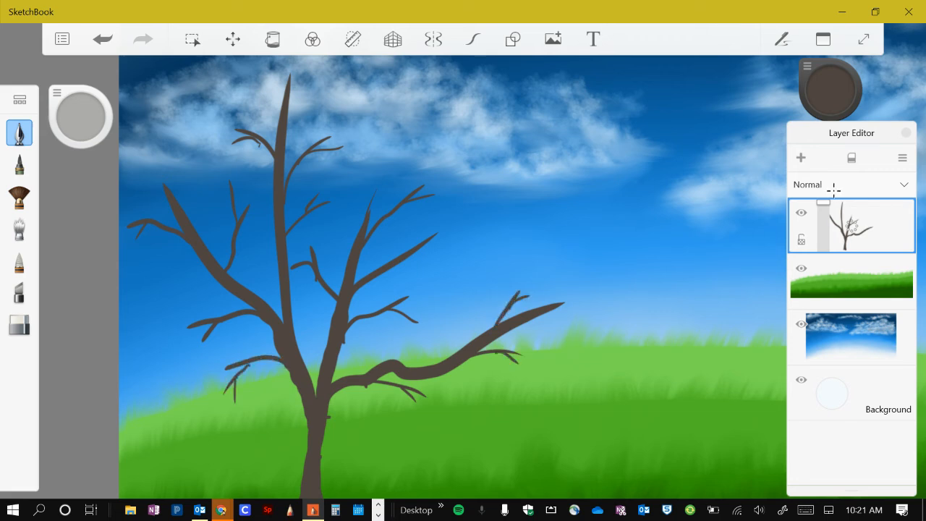
# Sample a medium green from the grass beside the tree trunk as the brush colour
pyautogui.scroll(-5, 451, 276)
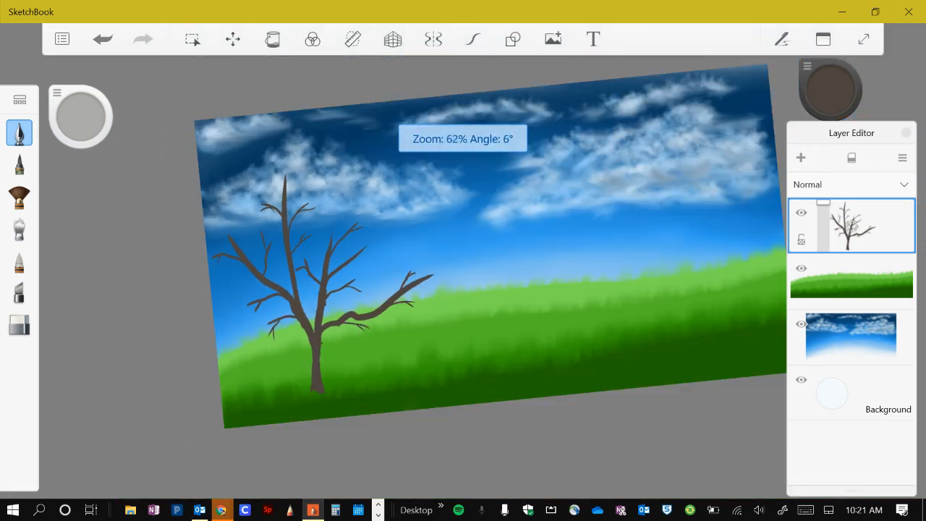
pyautogui.scroll(3, 452, 276)
pyautogui.scroll(-3, 451, 289)
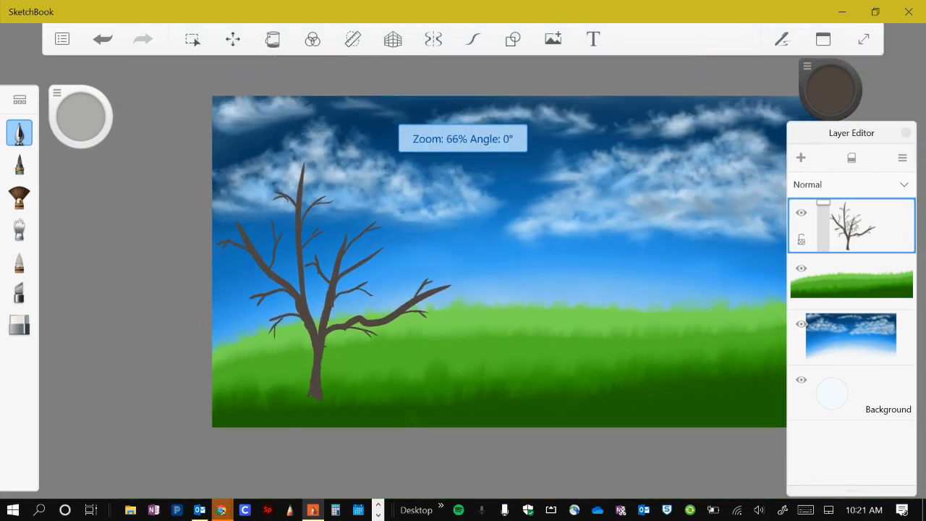
pyautogui.scroll(3, 451, 289)
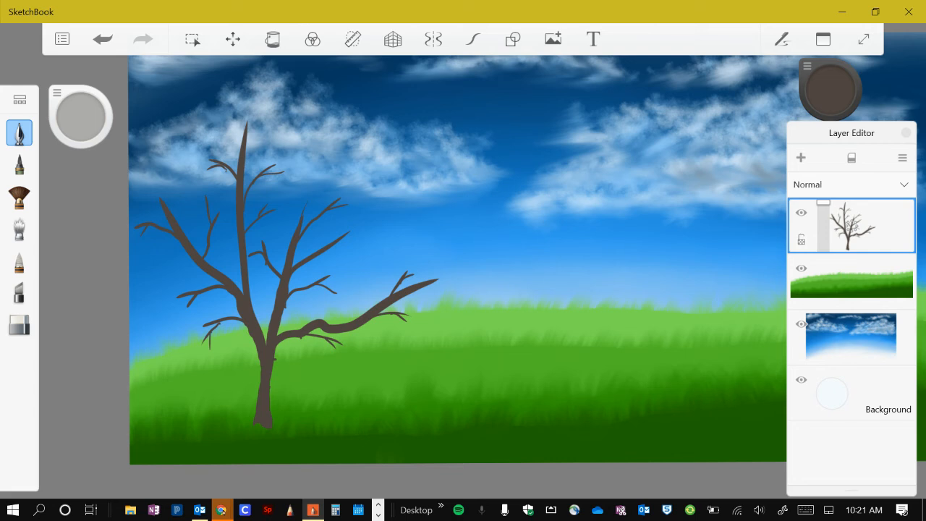
pyautogui.click(831, 90)
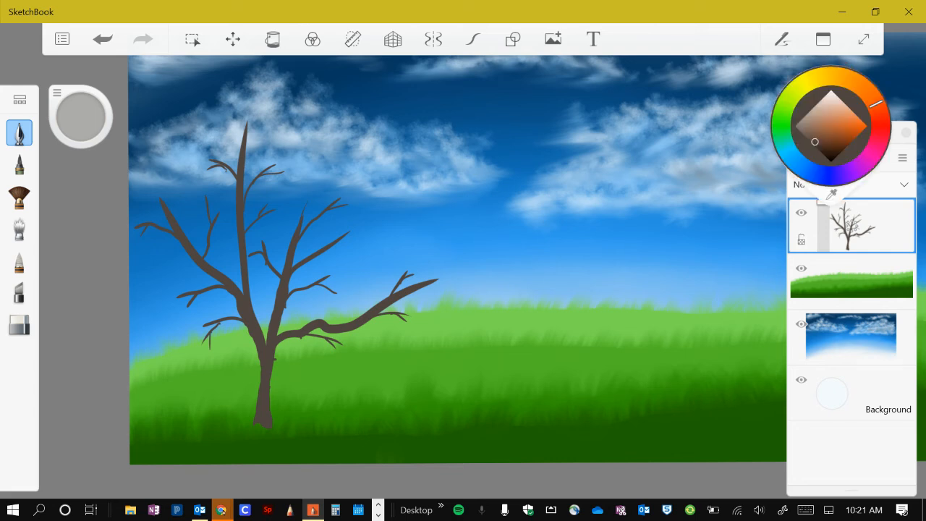
pyautogui.click(880, 90)
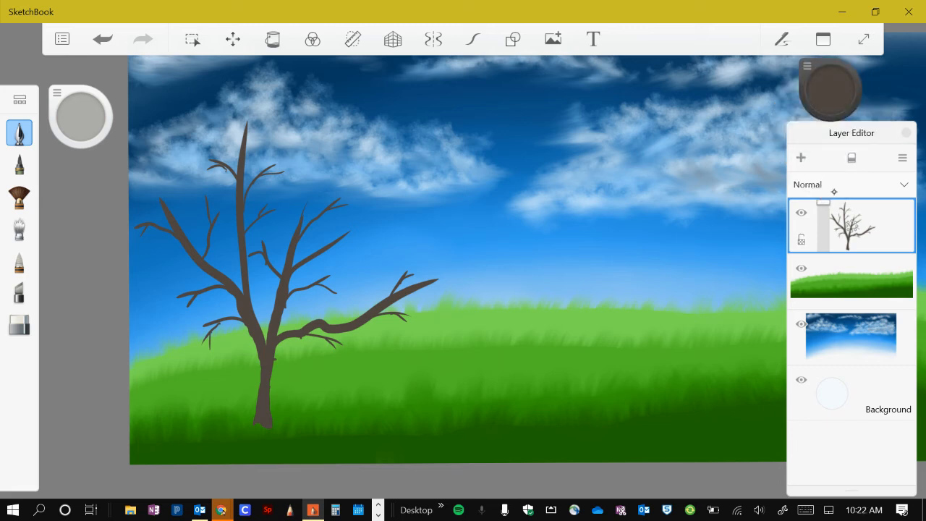
pyautogui.click(831, 91)
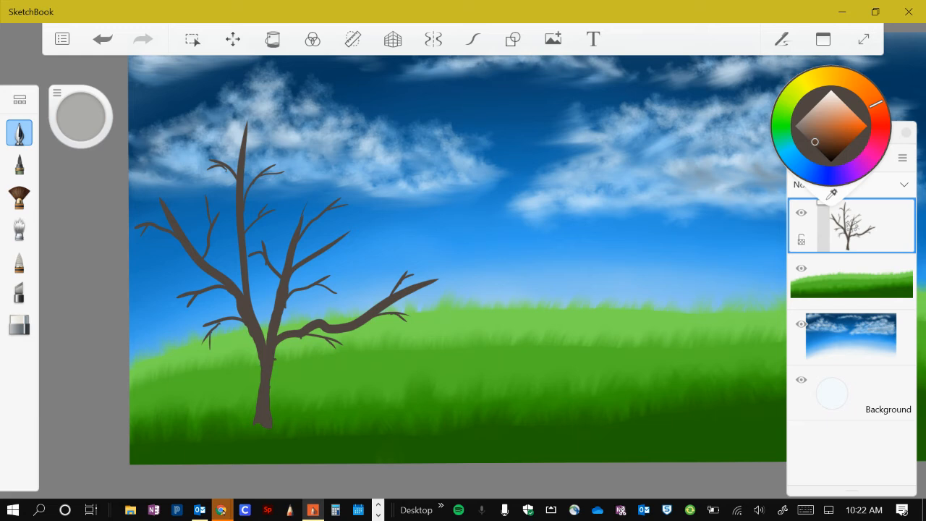
pyautogui.click(831, 193)
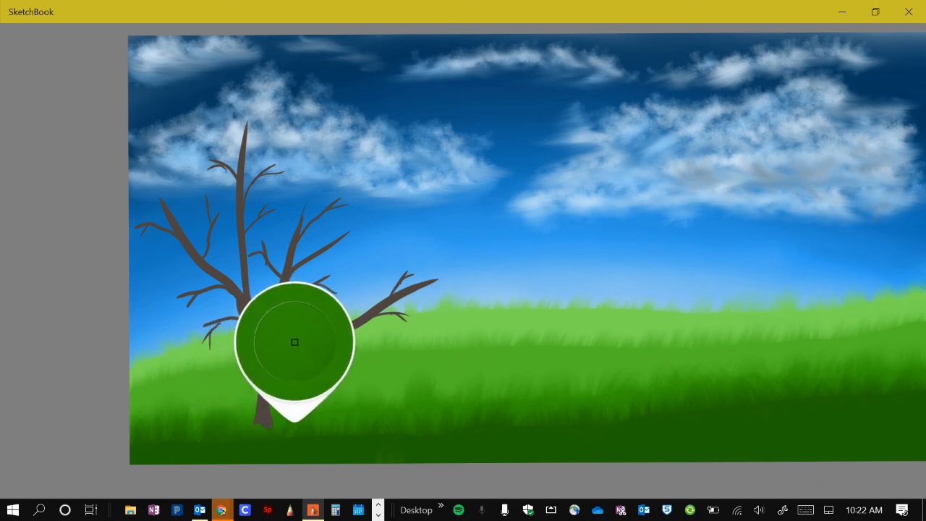
pyautogui.click(294, 342)
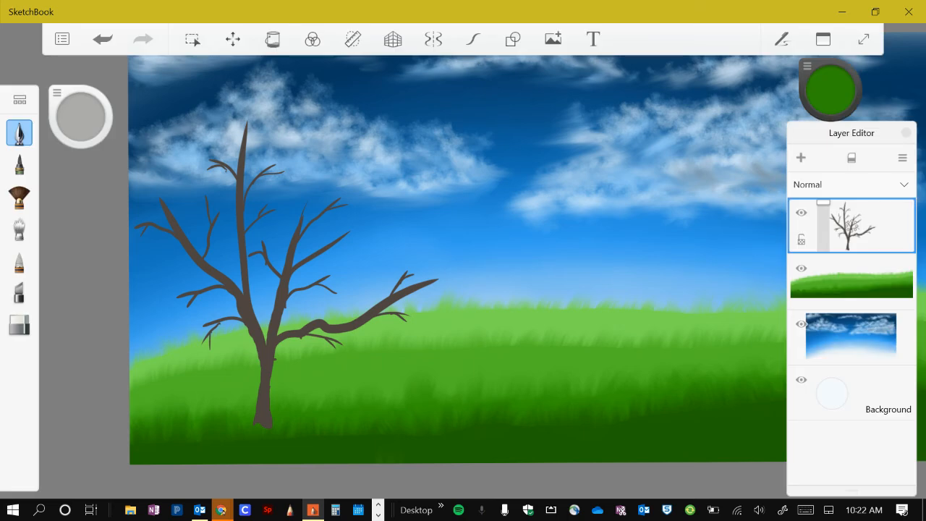
# Enlarge the brush, paint a green patch over the trunk's base, and paint its lower edge in a darker green
pyautogui.moveTo(80, 116); pyautogui.dragTo(80, 86)
pyautogui.moveTo(195, 437); pyautogui.dragTo(360, 431)
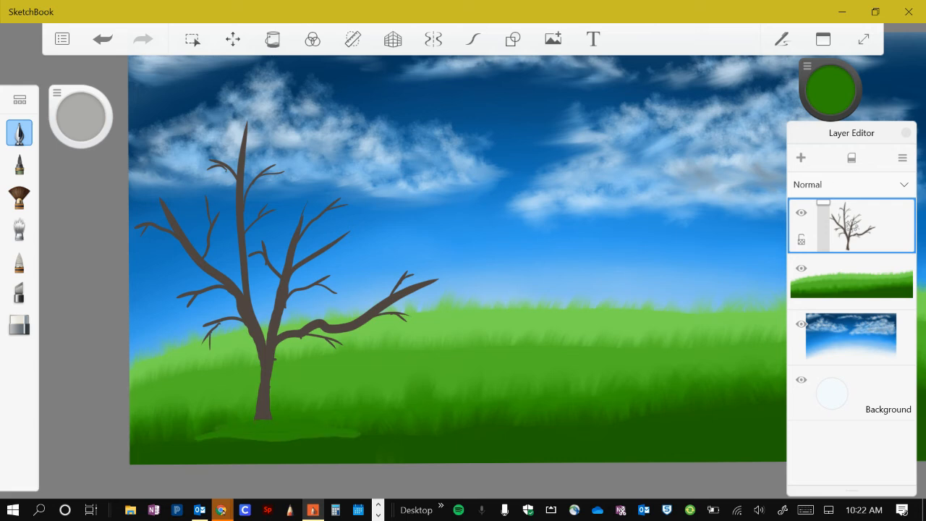
pyautogui.moveTo(830, 88); pyautogui.dragTo(293, 374)
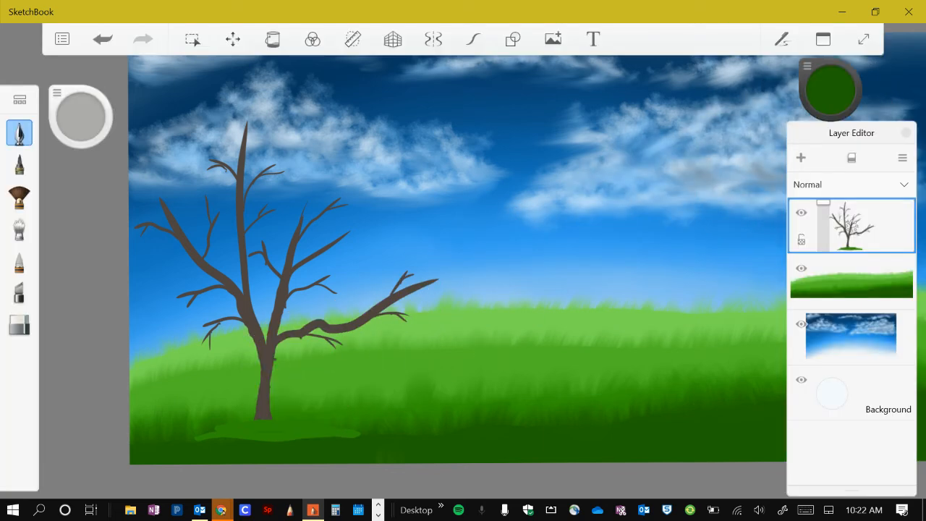
pyautogui.moveTo(190, 439); pyautogui.dragTo(360, 435)
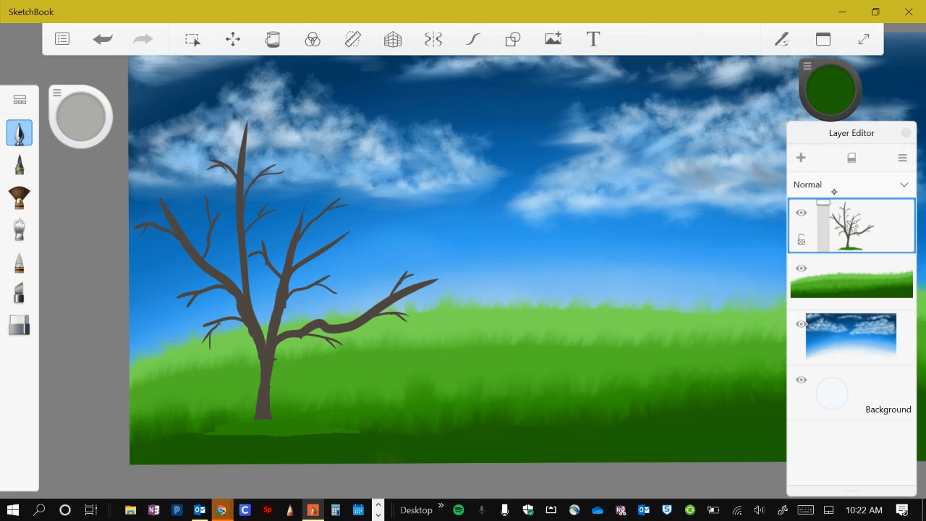
# Smudge the trunk's base and the green patch upward into grass blades that blend with the hills
pyautogui.click(18, 229)
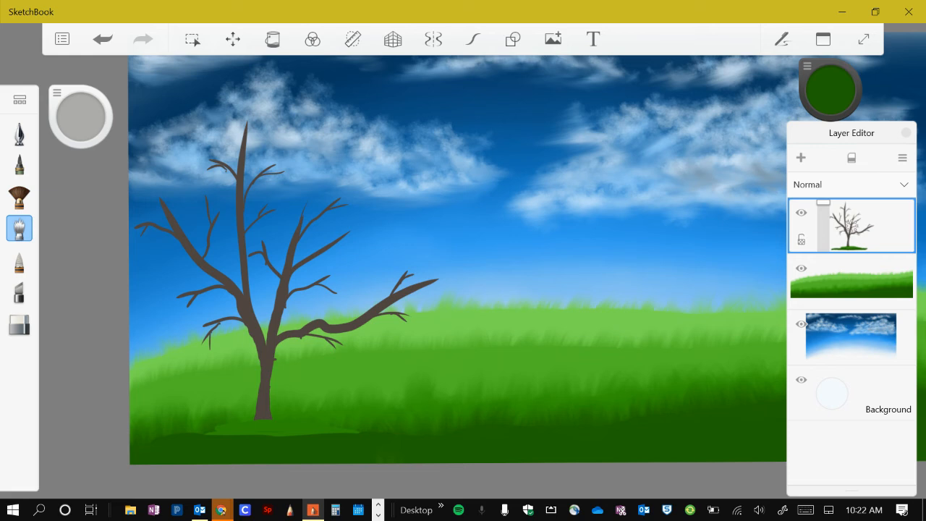
pyautogui.moveTo(254, 417)
pyautogui.mouseDown()
pyautogui.moveTo(256, 398)
pyautogui.moveTo(272, 395)
pyautogui.mouseUp()
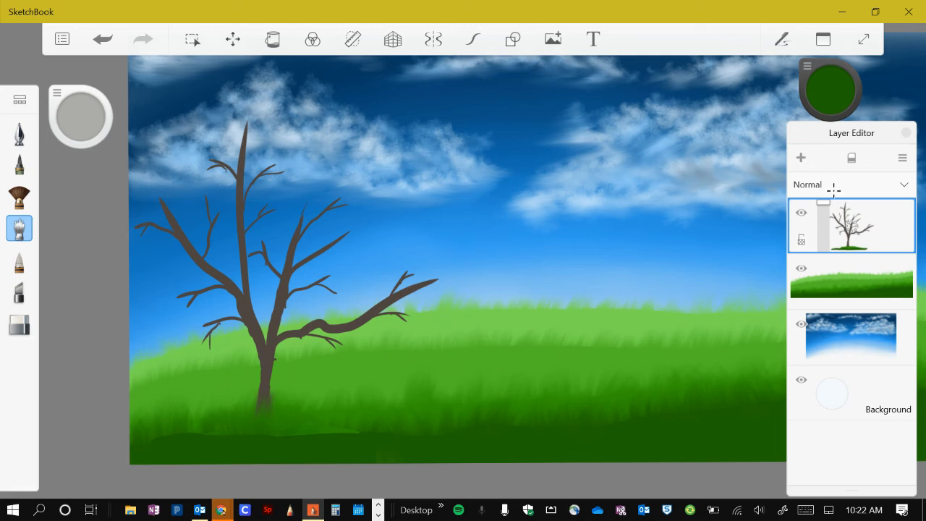
pyautogui.moveTo(308, 430); pyautogui.dragTo(346, 430)
pyautogui.moveTo(334, 416); pyautogui.dragTo(337, 407)
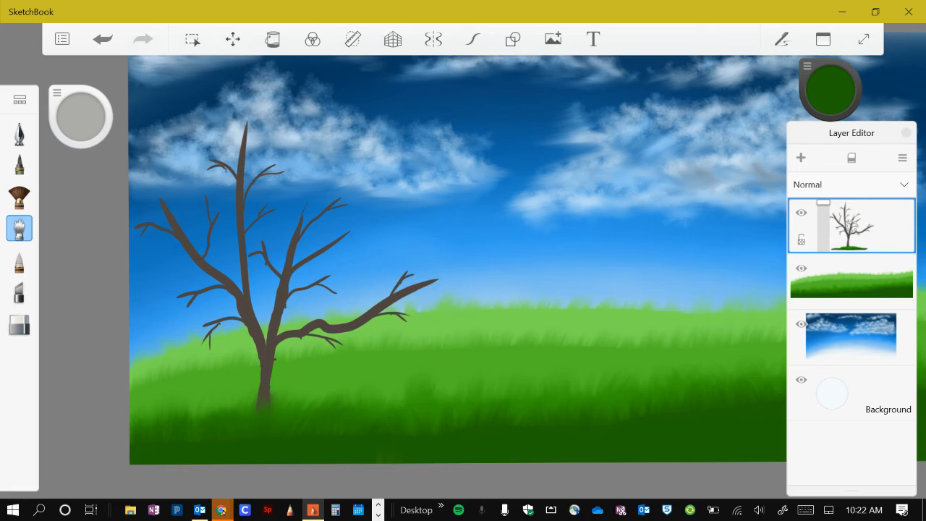
# Hide and show the hills layer and the tree layer in turn to examine the smudged grass around the trunk
pyautogui.click(801, 268)
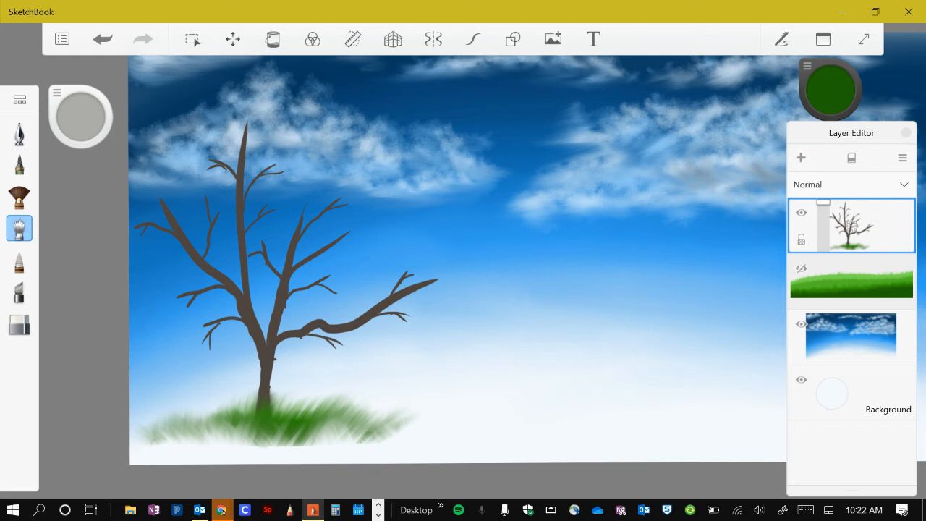
pyautogui.click(800, 268)
pyautogui.click(801, 213)
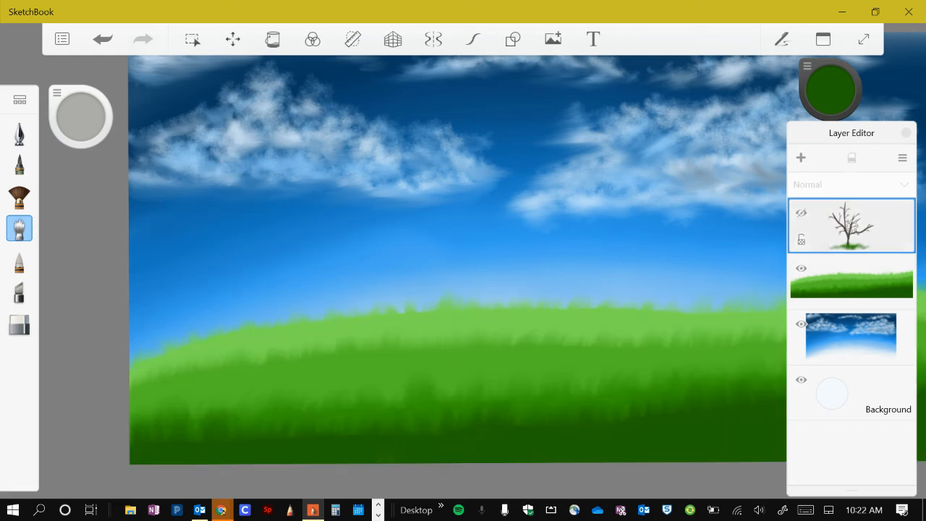
pyautogui.click(800, 213)
pyautogui.click(800, 213)
pyautogui.click(800, 212)
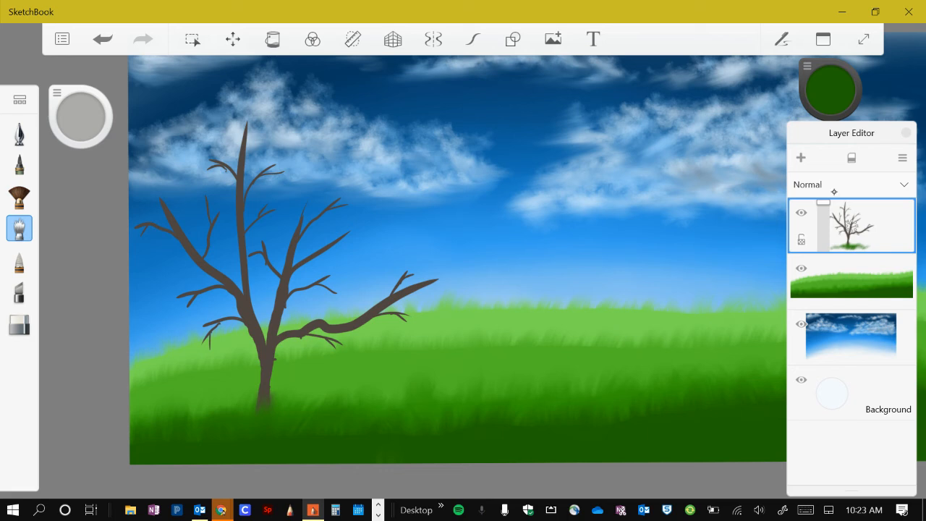
# Switch to the Signature Ink copy brush and set its size to 511
pyautogui.click(19, 165)
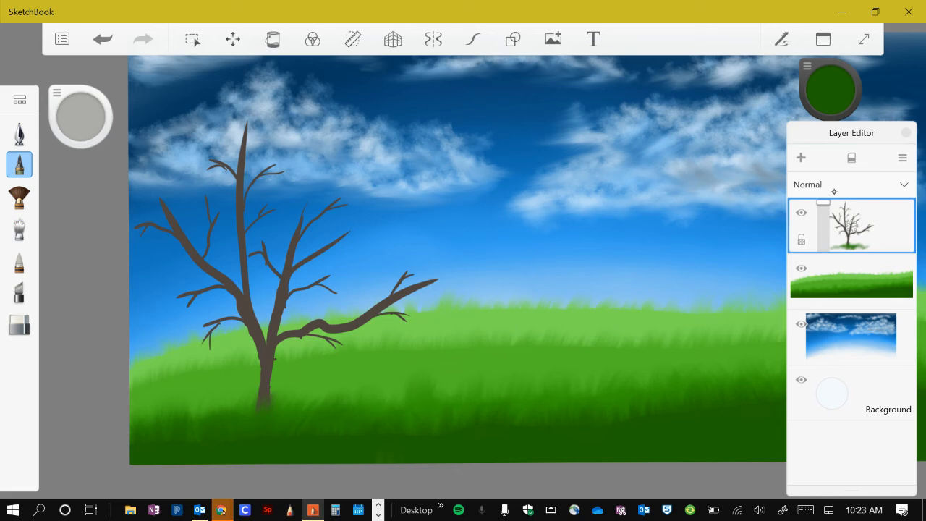
pyautogui.click(57, 93)
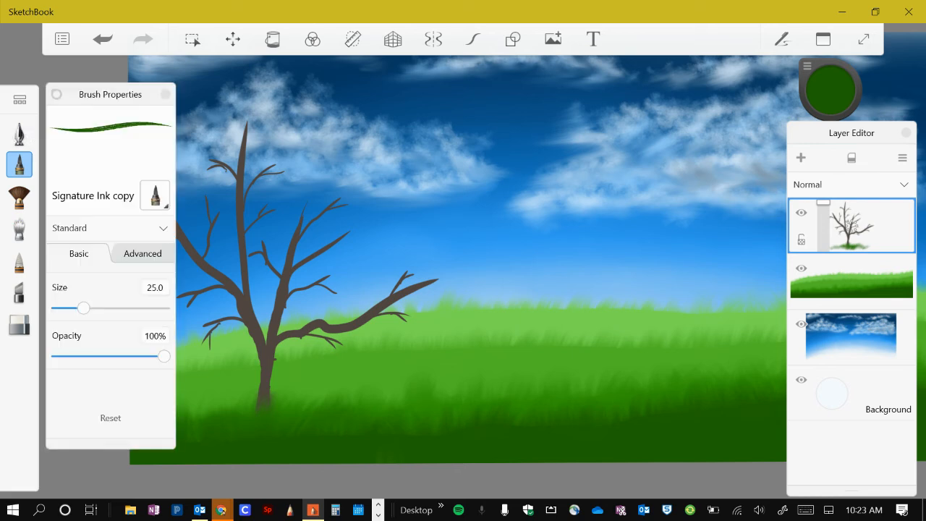
pyautogui.moveTo(83, 308); pyautogui.dragTo(166, 308)
# Try out dark green leaf clusters over the sky beside the tree, and undo all of them
pyautogui.click(421, 194)
pyautogui.moveTo(467, 250)
pyautogui.mouseDown()
pyautogui.moveTo(533, 261)
pyautogui.moveTo(478, 317)
pyautogui.mouseUp()
pyautogui.moveTo(626, 174)
pyautogui.mouseDown()
pyautogui.moveTo(640, 228)
pyautogui.moveTo(669, 192)
pyautogui.mouseUp()
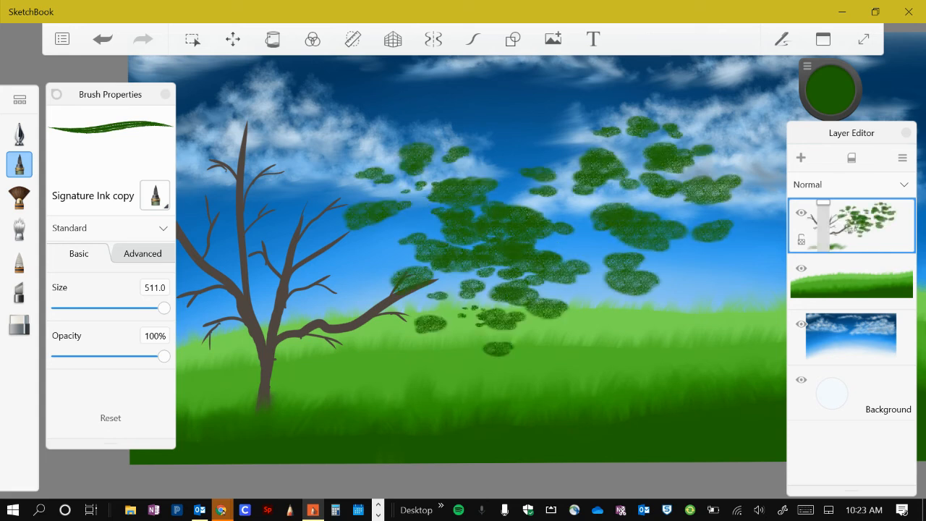
pyautogui.click(103, 39)
pyautogui.click(103, 39)
pyautogui.click(103, 39)
pyautogui.click(103, 39)
pyautogui.click(102, 39)
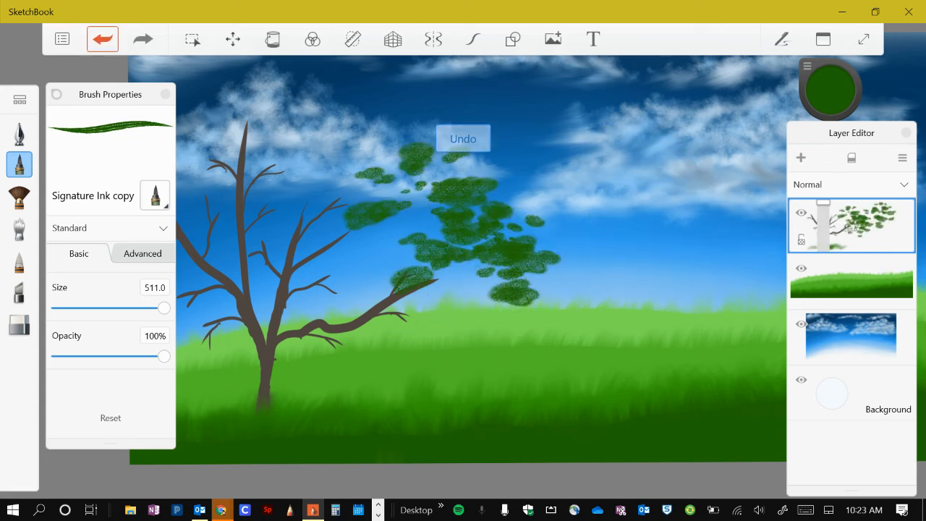
pyautogui.click(103, 39)
pyautogui.click(103, 39)
pyautogui.click(103, 39)
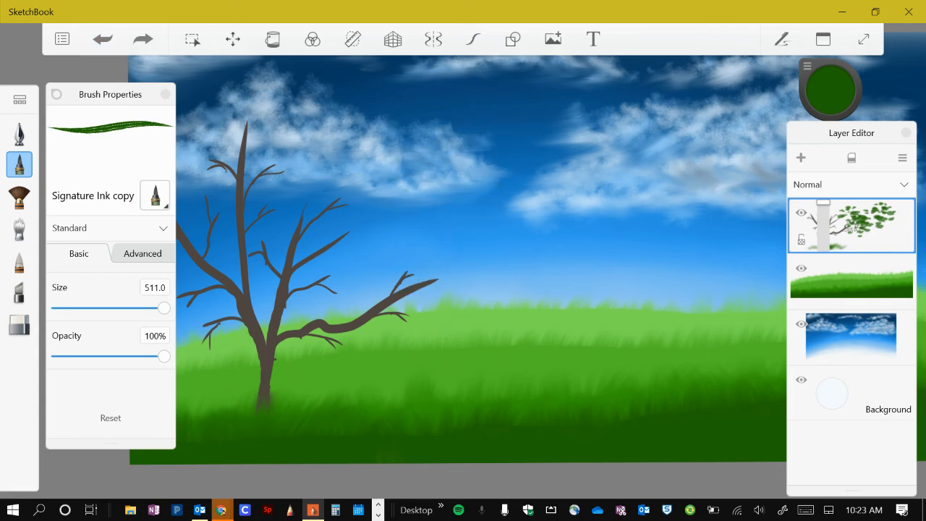
# Choose a slightly brighter medium green as the brush colour for the leaves
pyautogui.press('alt')
pyautogui.moveTo(845, 148); pyautogui.dragTo(852, 141)
pyautogui.click(832, 193)
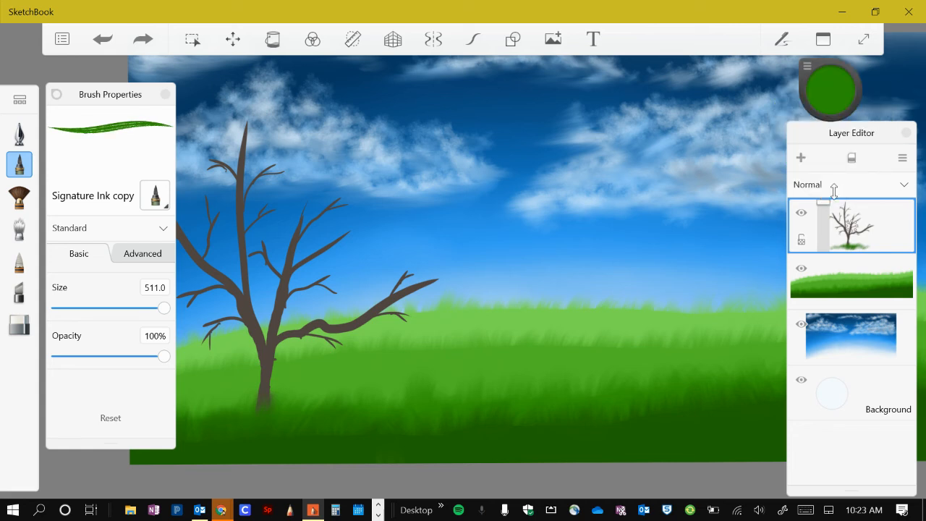
pyautogui.click(56, 94)
pyautogui.scroll(2, 463, 275)
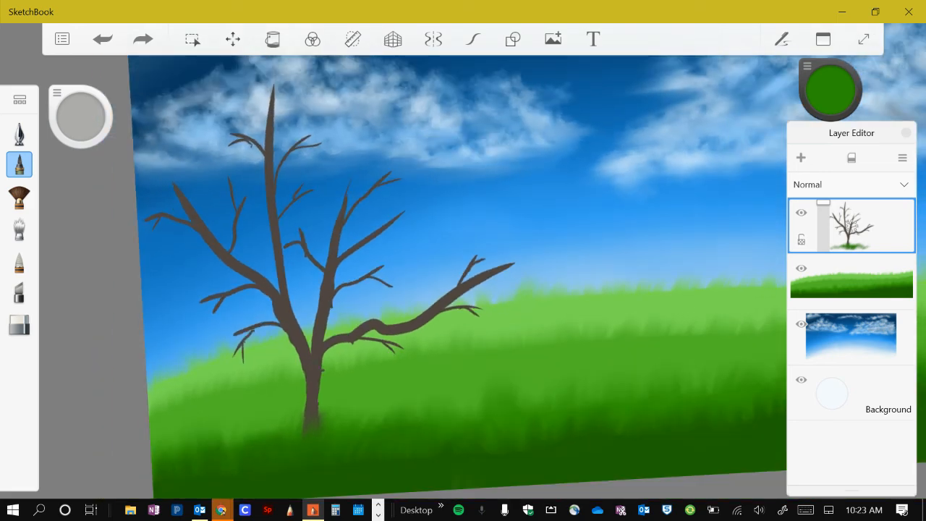
# Paint medium green leaf clusters over the tree's upper-left branches and around the top of the tallest branch
pyautogui.hotkey('ctrl', 'y')
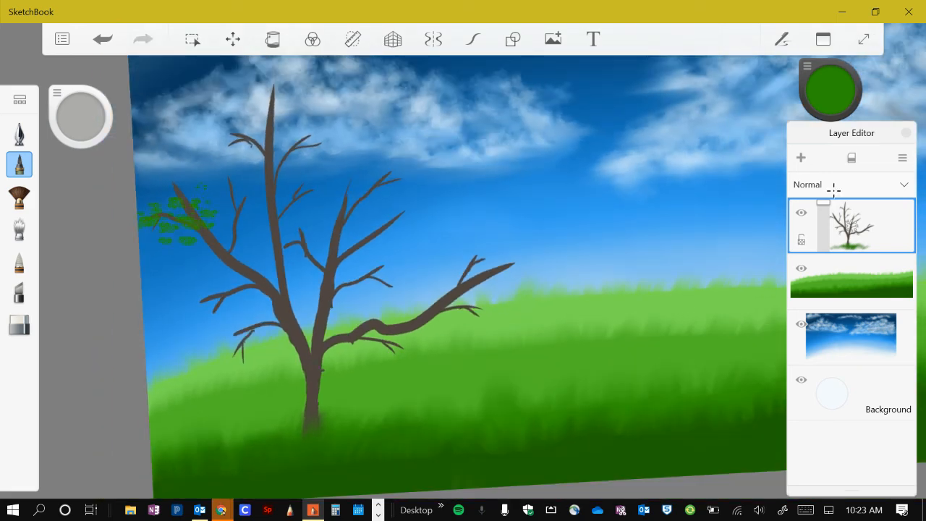
pyautogui.moveTo(242, 145)
pyautogui.mouseDown()
pyautogui.moveTo(300, 133)
pyautogui.moveTo(267, 90)
pyautogui.mouseUp()
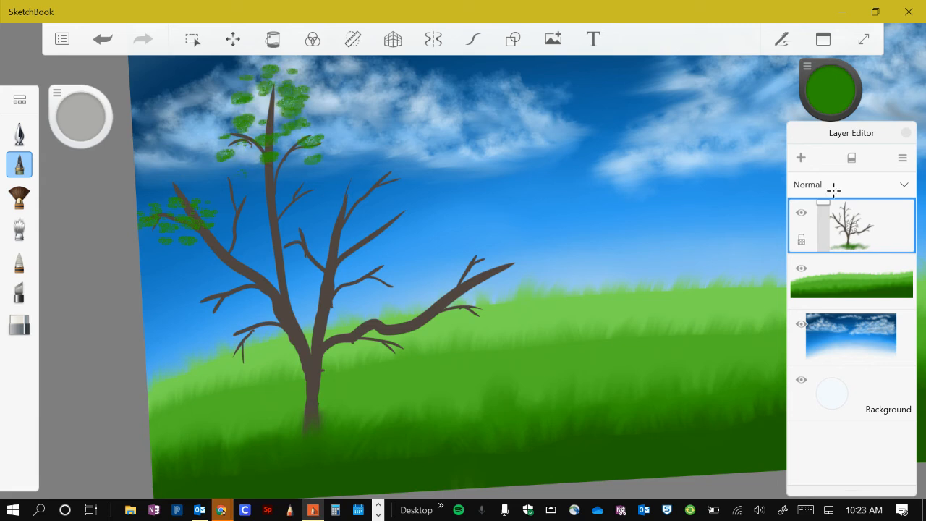
pyautogui.moveTo(231, 163); pyautogui.dragTo(249, 259)
# Shrink the brush and paint smaller leaves on the tree's middle twigs and lower-left branches
pyautogui.moveTo(80, 116)
pyautogui.mouseDown()
pyautogui.moveTo(80, 91)
pyautogui.moveTo(81, 137)
pyautogui.mouseUp()
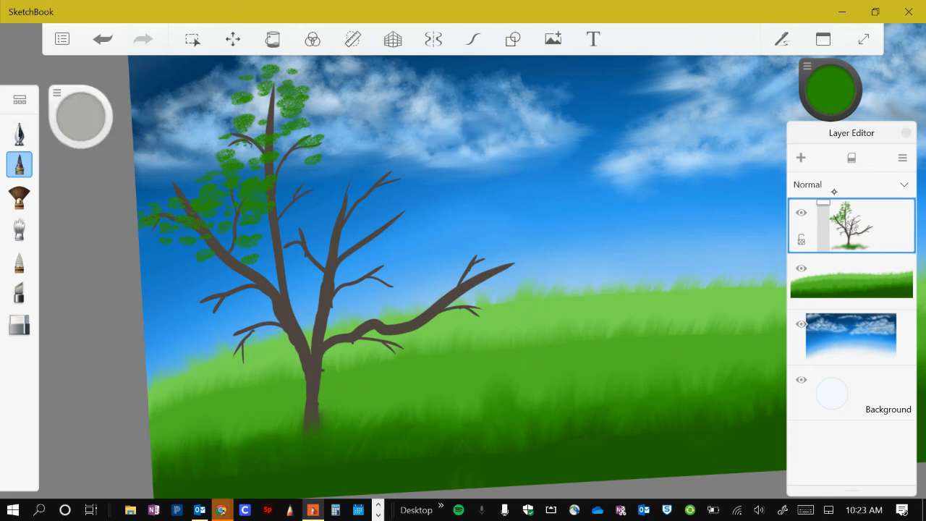
pyautogui.moveTo(344, 233)
pyautogui.mouseDown()
pyautogui.moveTo(297, 262)
pyautogui.moveTo(288, 250)
pyautogui.mouseUp()
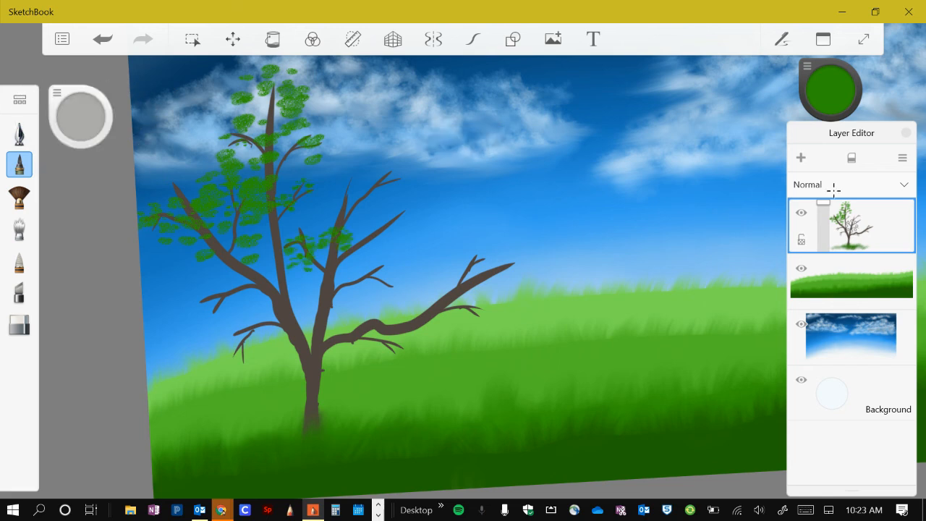
pyautogui.moveTo(230, 292); pyautogui.dragTo(207, 299)
pyautogui.moveTo(236, 334)
pyautogui.mouseDown()
pyautogui.moveTo(273, 315)
pyautogui.moveTo(285, 323)
pyautogui.mouseUp()
pyautogui.moveTo(351, 290)
pyautogui.mouseDown()
pyautogui.moveTo(359, 271)
pyautogui.moveTo(388, 269)
pyautogui.moveTo(398, 257)
pyautogui.mouseUp()
pyautogui.moveTo(369, 293); pyautogui.dragTo(398, 278)
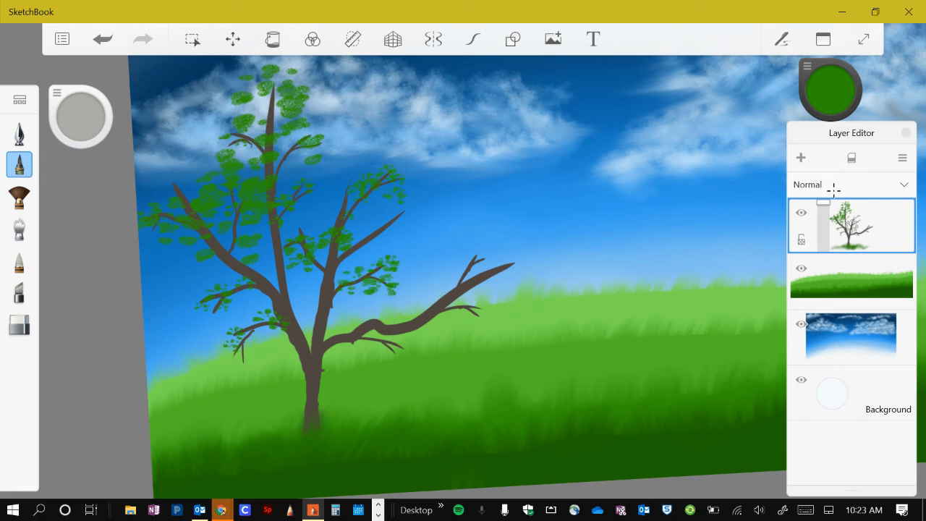
# Paint medium green leaves along the tree's upper-right branches and the twig beneath the long right branch
pyautogui.moveTo(345, 194)
pyautogui.mouseDown()
pyautogui.moveTo(340, 221)
pyautogui.moveTo(369, 241)
pyautogui.moveTo(376, 227)
pyautogui.mouseUp()
pyautogui.moveTo(392, 225)
pyautogui.mouseDown()
pyautogui.moveTo(399, 215)
pyautogui.moveTo(386, 236)
pyautogui.mouseUp()
pyautogui.moveTo(368, 248); pyautogui.dragTo(363, 256)
pyautogui.moveTo(376, 346)
pyautogui.mouseDown()
pyautogui.moveTo(405, 348)
pyautogui.moveTo(340, 340)
pyautogui.mouseUp()
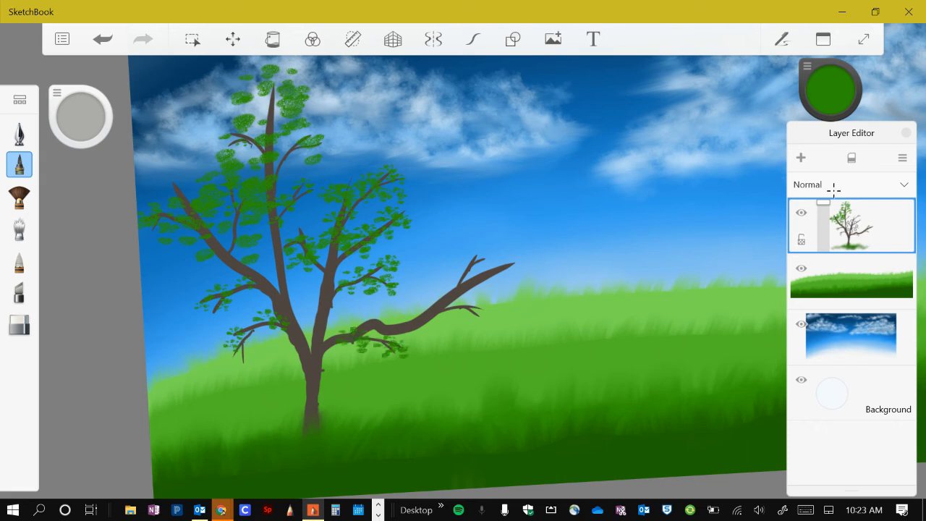
# Cover the outer half of the long right branch and its twigs with medium green leaves
pyautogui.moveTo(397, 322)
pyautogui.mouseDown()
pyautogui.moveTo(445, 301)
pyautogui.moveTo(484, 253)
pyautogui.moveTo(439, 278)
pyautogui.mouseUp()
pyautogui.moveTo(448, 277)
pyautogui.mouseDown()
pyautogui.moveTo(437, 290)
pyautogui.moveTo(471, 304)
pyautogui.mouseUp()
pyautogui.moveTo(454, 305)
pyautogui.mouseDown()
pyautogui.moveTo(438, 315)
pyautogui.moveTo(470, 327)
pyautogui.moveTo(495, 308)
pyautogui.mouseUp()
pyautogui.moveTo(506, 260); pyautogui.dragTo(515, 272)
pyautogui.moveTo(450, 301); pyautogui.dragTo(463, 311)
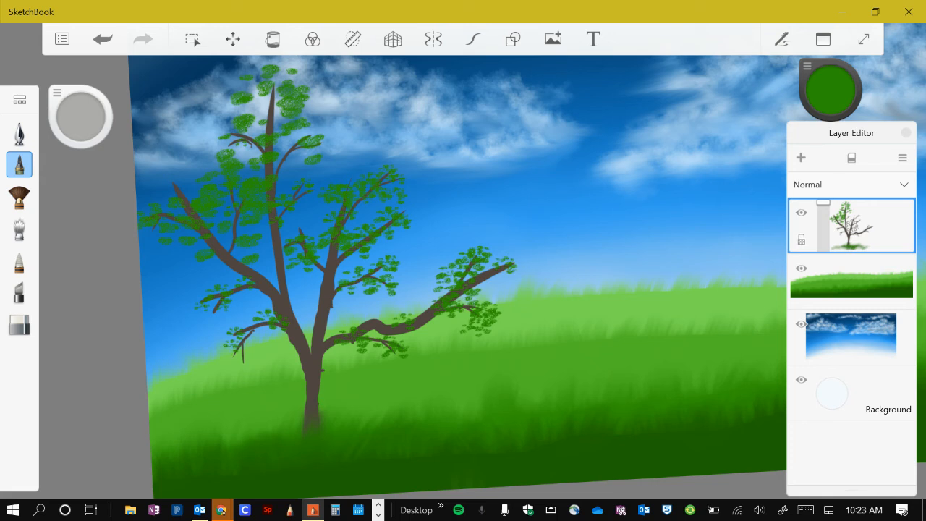
pyautogui.moveTo(518, 272); pyautogui.dragTo(499, 276)
pyautogui.moveTo(495, 281); pyautogui.dragTo(493, 290)
# Fill the gaps on the lower-left branches and in the middle of the crown with more medium green leaves
pyautogui.moveTo(391, 337); pyautogui.dragTo(367, 342)
pyautogui.moveTo(270, 333); pyautogui.dragTo(269, 346)
pyautogui.moveTo(259, 343); pyautogui.dragTo(243, 334)
pyautogui.moveTo(245, 287); pyautogui.dragTo(243, 297)
pyautogui.moveTo(211, 303); pyautogui.dragTo(185, 303)
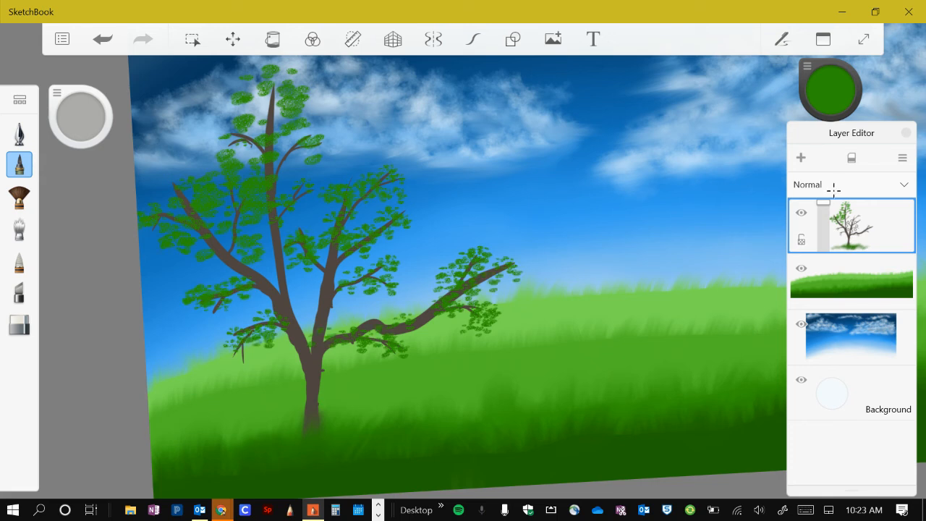
pyautogui.moveTo(292, 261)
pyautogui.mouseDown()
pyautogui.moveTo(323, 272)
pyautogui.moveTo(333, 327)
pyautogui.mouseUp()
pyautogui.moveTo(355, 296); pyautogui.dragTo(373, 312)
pyautogui.moveTo(331, 278); pyautogui.dragTo(346, 292)
pyautogui.moveTo(354, 252); pyautogui.dragTo(385, 265)
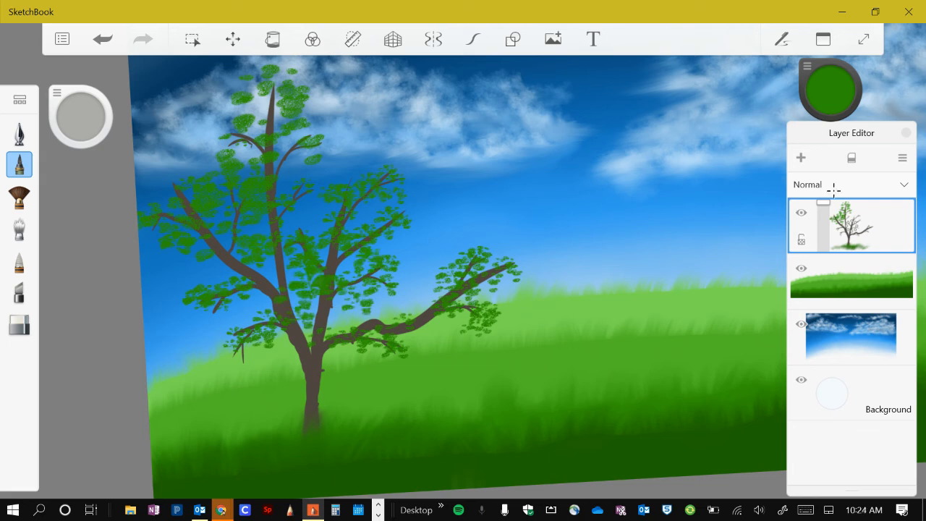
pyautogui.moveTo(306, 184)
pyautogui.mouseDown()
pyautogui.moveTo(291, 205)
pyautogui.moveTo(236, 233)
pyautogui.mouseUp()
# Choose a darker green and paint shadow leaves on the lower-left branches and under the left branch tip
pyautogui.click(830, 90)
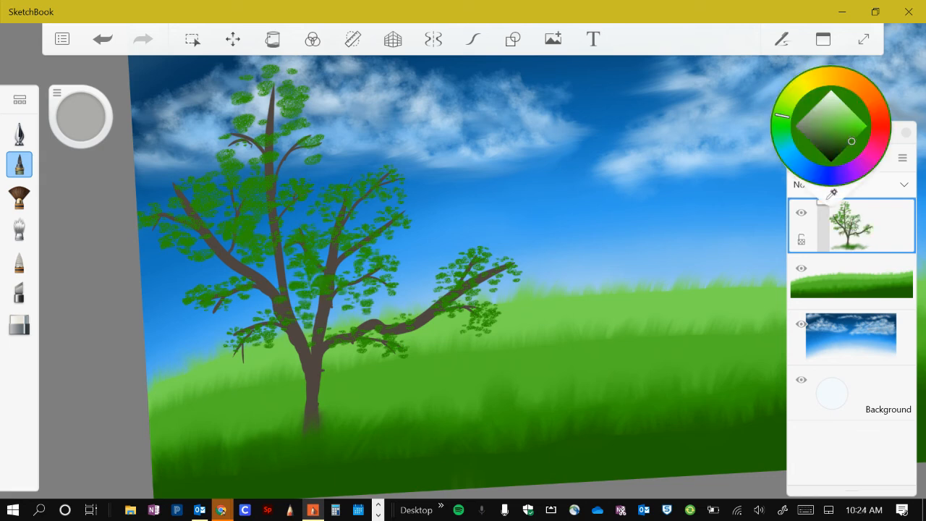
pyautogui.moveTo(852, 141)
pyautogui.mouseDown()
pyautogui.moveTo(833, 153)
pyautogui.moveTo(844, 146)
pyautogui.mouseUp()
pyautogui.moveTo(281, 340); pyautogui.dragTo(246, 347)
pyautogui.moveTo(280, 324); pyautogui.dragTo(262, 336)
pyautogui.moveTo(240, 344); pyautogui.dragTo(228, 351)
pyautogui.moveTo(228, 306); pyautogui.dragTo(219, 315)
pyautogui.moveTo(205, 301); pyautogui.dragTo(194, 309)
pyautogui.click(191, 233)
pyautogui.click(180, 232)
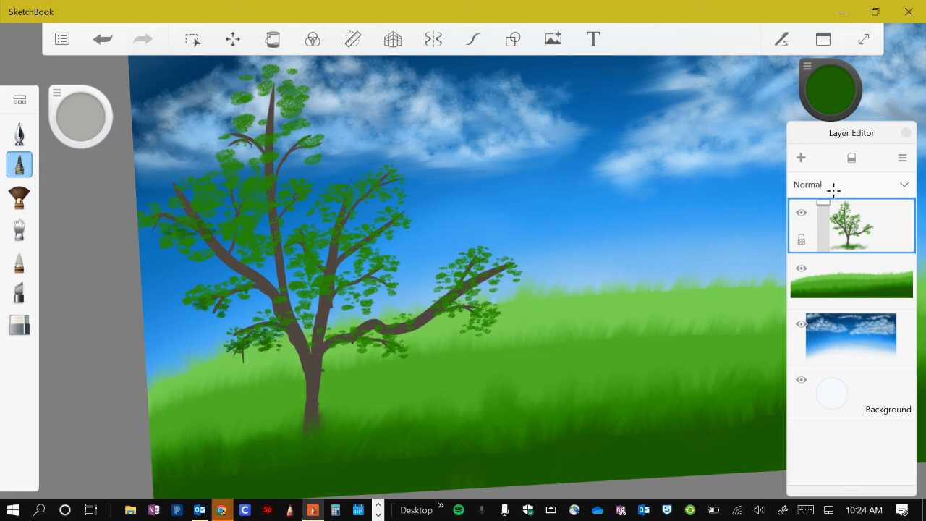
# Dab dark green shadow leaves across the upper-left crown and along the tallest branch
pyautogui.click(196, 252)
pyautogui.click(264, 237)
pyautogui.click(264, 248)
pyautogui.click(211, 189)
pyautogui.click(199, 209)
pyautogui.click(209, 201)
pyautogui.click(253, 208)
pyautogui.click(244, 152)
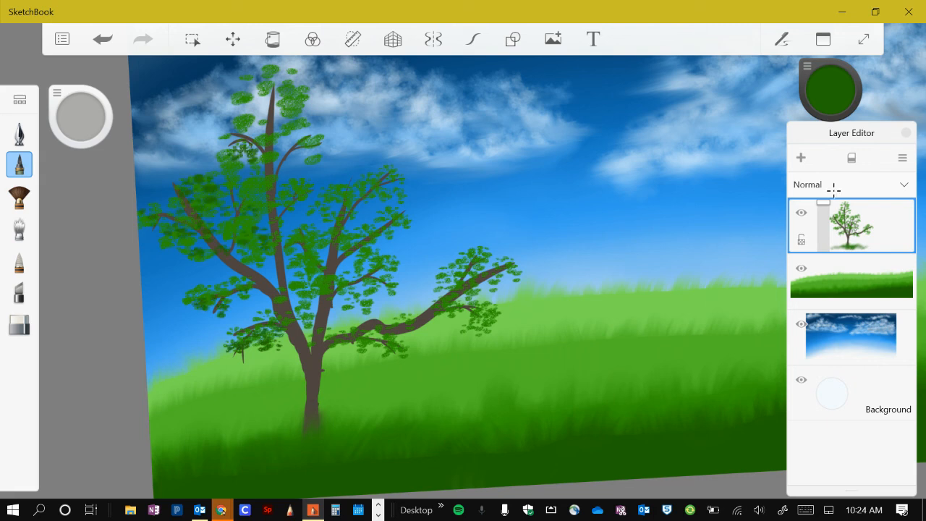
pyautogui.click(236, 150)
pyautogui.click(284, 141)
pyautogui.click(285, 100)
# Dab dark green shadow leaves down the middle of the crown and along the long right branch
pyautogui.click(273, 251)
pyautogui.click(319, 256)
pyautogui.click(294, 271)
pyautogui.click(322, 282)
pyautogui.click(297, 309)
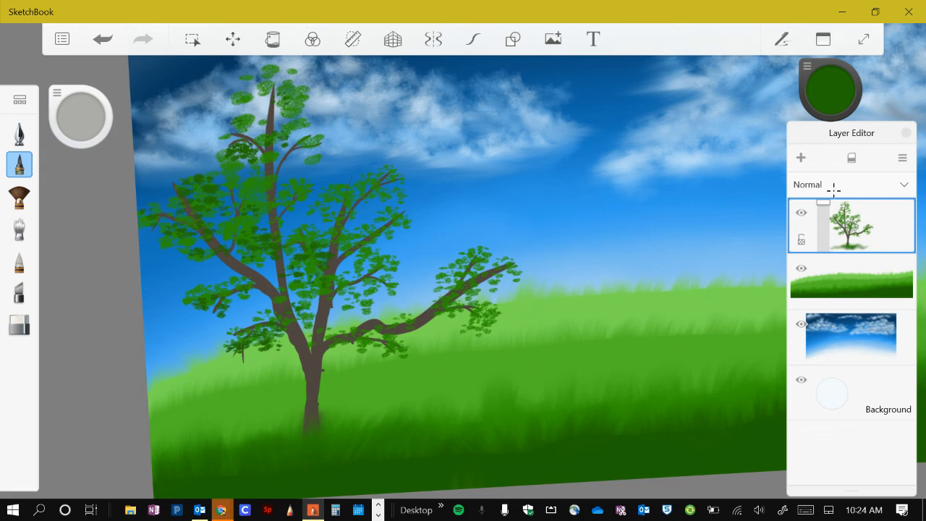
pyautogui.click(339, 338)
pyautogui.click(398, 340)
pyautogui.click(472, 316)
pyautogui.click(488, 317)
pyautogui.click(485, 291)
pyautogui.click(463, 294)
# Add dark green shadow leaves across the crown from the upper-right branches to the far left tip
pyautogui.click(321, 213)
pyautogui.click(351, 227)
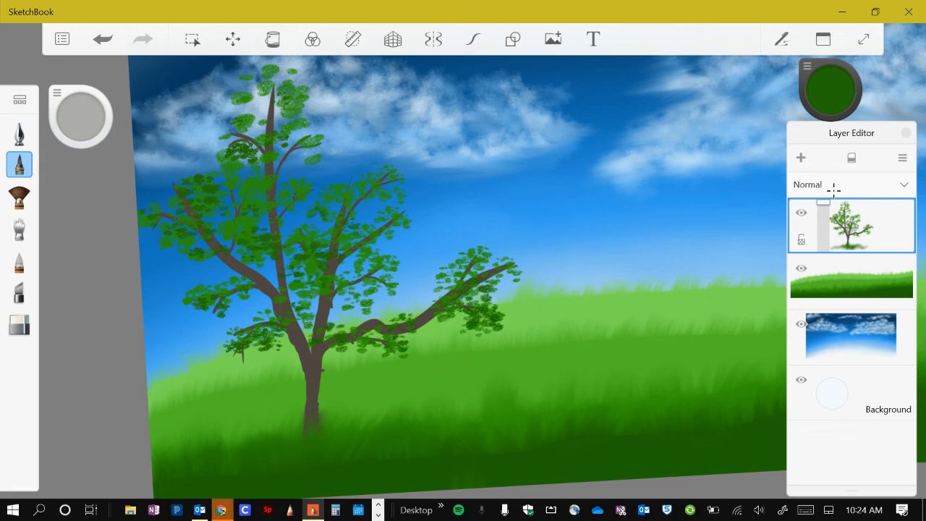
pyautogui.click(363, 190)
pyautogui.click(306, 203)
pyautogui.click(284, 218)
pyautogui.click(261, 226)
pyautogui.click(247, 224)
pyautogui.click(221, 225)
pyautogui.click(165, 229)
pyautogui.click(144, 228)
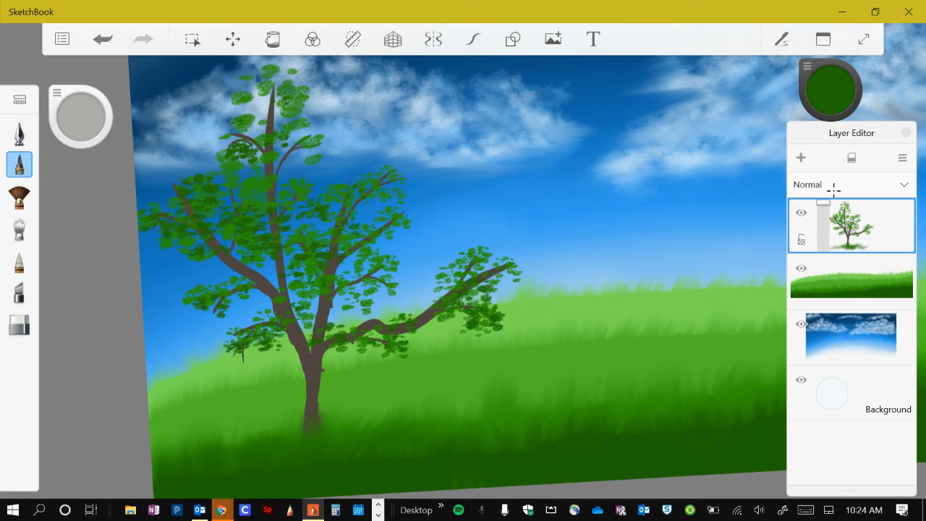
# Deepen the shadows with dark green leaves on the lower branches, the long right branch and the middle twigs
pyautogui.click(184, 246)
pyautogui.click(214, 264)
pyautogui.click(242, 322)
pyautogui.click(264, 339)
pyautogui.click(311, 322)
pyautogui.click(388, 341)
pyautogui.click(465, 317)
pyautogui.click(450, 317)
pyautogui.click(473, 300)
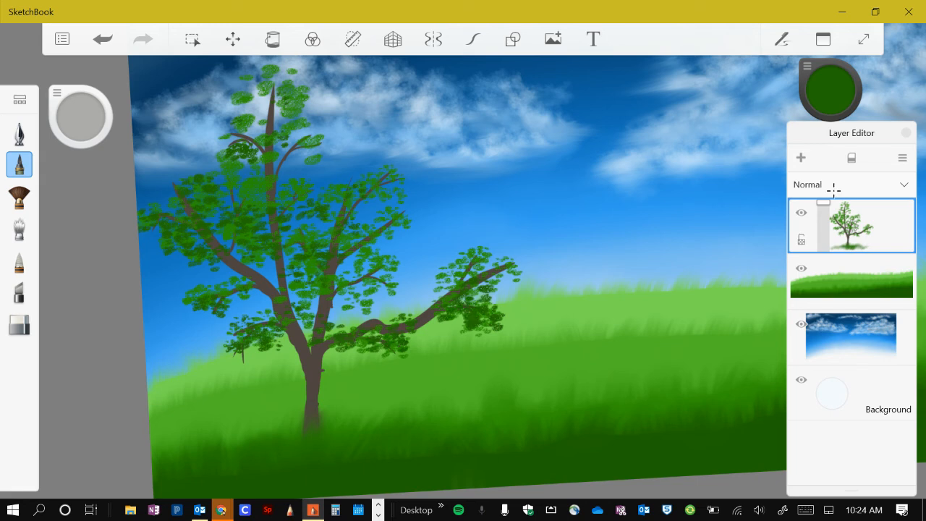
pyautogui.click(264, 315)
pyautogui.click(473, 290)
pyautogui.click(287, 262)
pyautogui.click(298, 248)
# Choose a light green and dab highlight leaves around the tallest branch and the top of the left crown
pyautogui.click(829, 89)
pyautogui.click(844, 110)
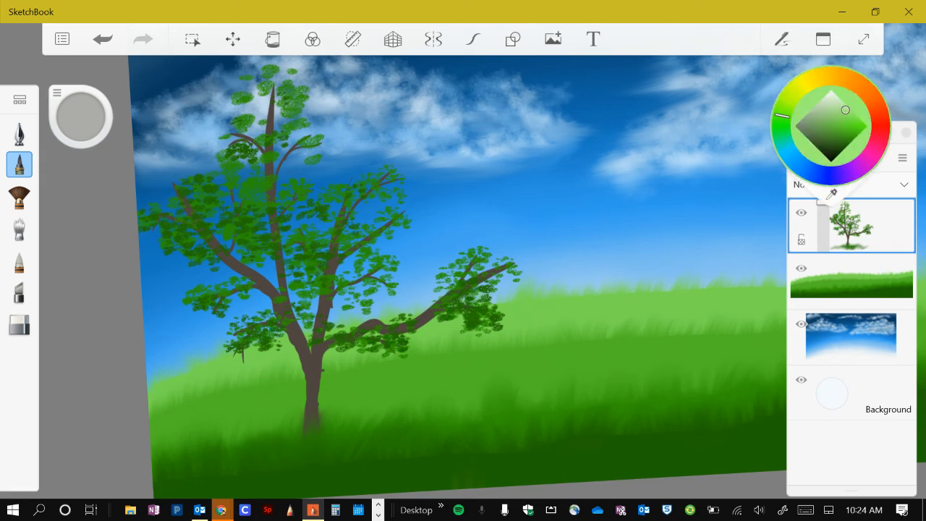
pyautogui.click(848, 117)
pyautogui.click(254, 146)
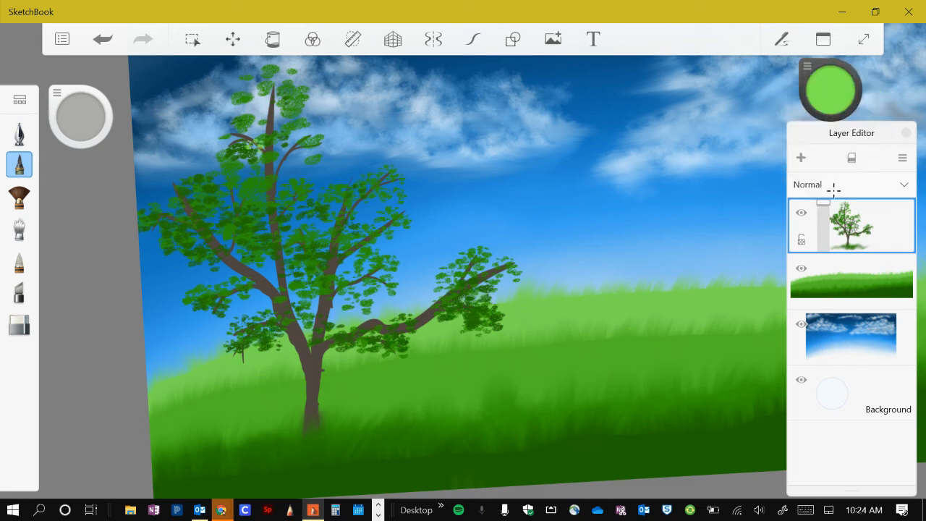
pyautogui.click(267, 176)
pyautogui.click(223, 167)
pyautogui.click(194, 195)
pyautogui.click(270, 191)
pyautogui.click(269, 191)
pyautogui.click(275, 82)
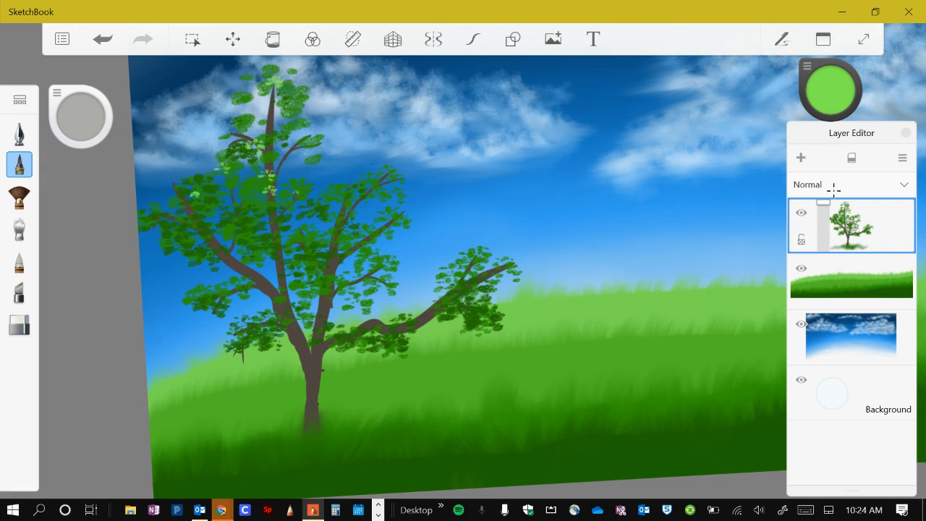
# Dab light green highlight leaves across the middle and left side of the crown
pyautogui.click(337, 213)
pyautogui.click(296, 227)
pyautogui.click(269, 222)
pyautogui.click(230, 205)
pyautogui.click(228, 207)
pyautogui.click(160, 213)
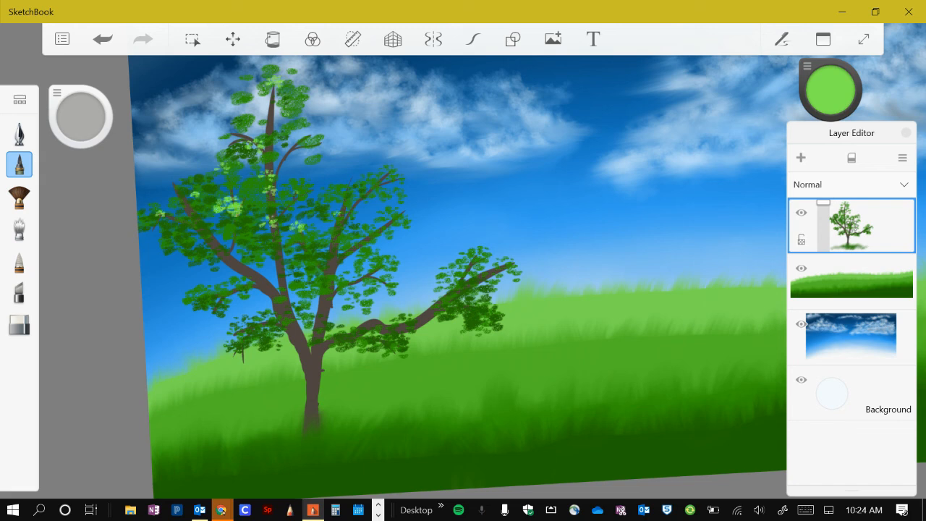
# Dab light green highlight leaves on the upper-right branches and the end of the long right branch
pyautogui.click(384, 258)
pyautogui.click(370, 258)
pyautogui.click(343, 248)
pyautogui.click(379, 180)
pyautogui.click(476, 265)
pyautogui.click(488, 252)
pyautogui.click(501, 270)
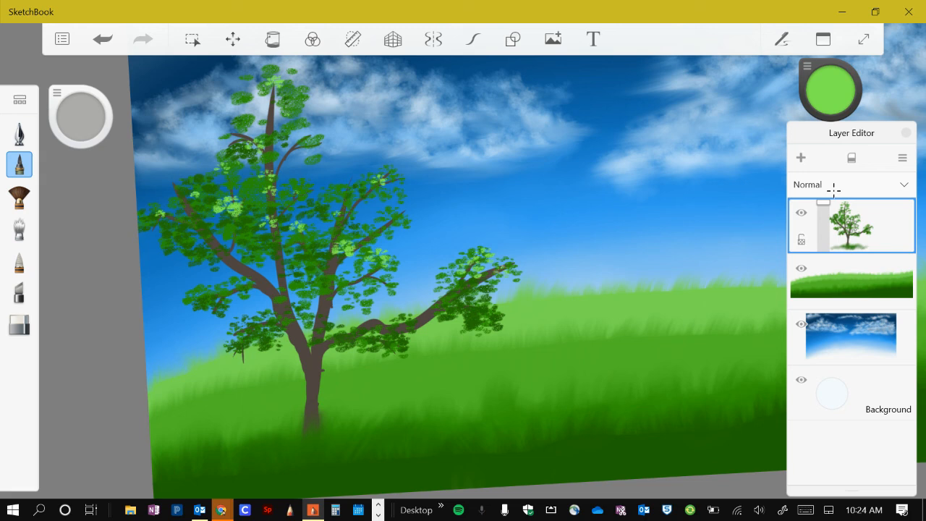
pyautogui.click(483, 304)
# Add light green highlights to the tallest branch's twigs, adjust the brush, and highlight more leaves on the left crown
pyautogui.click(305, 152)
pyautogui.click(246, 123)
pyautogui.moveTo(81, 117); pyautogui.dragTo(60, 116)
pyautogui.click(185, 253)
pyautogui.click(179, 241)
pyautogui.click(169, 211)
pyautogui.click(241, 237)
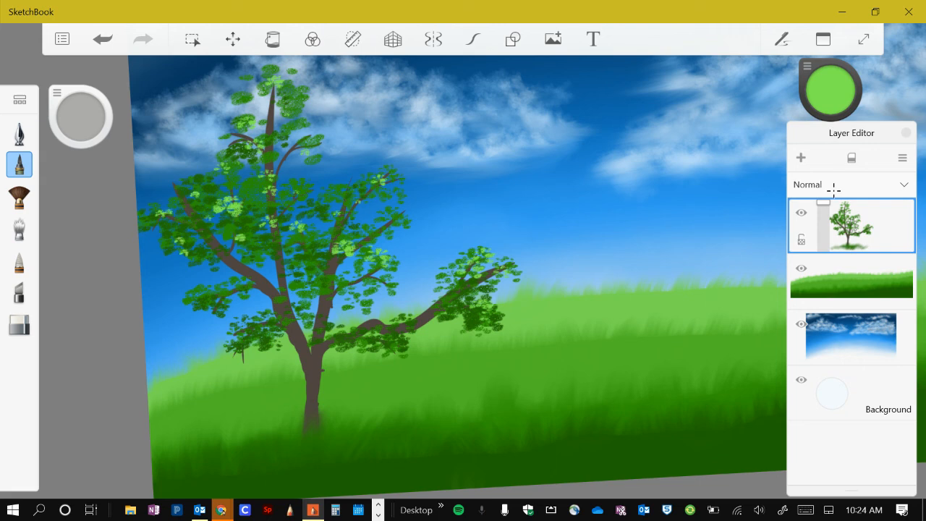
pyautogui.click(198, 246)
pyautogui.click(228, 223)
pyautogui.click(193, 191)
pyautogui.click(265, 241)
# Dab light green highlight leaves on the lower-left branches and beside the trunk's fork
pyautogui.click(219, 299)
pyautogui.click(248, 283)
pyautogui.click(285, 311)
pyautogui.click(253, 340)
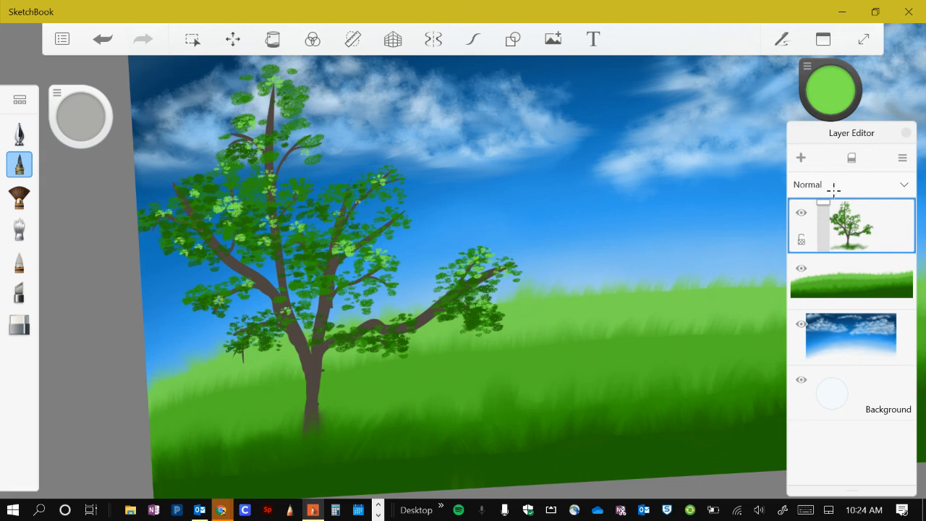
# Dab light green highlights on the leaves of the middle twigs and the upper-right branches
pyautogui.click(313, 277)
pyautogui.click(303, 263)
pyautogui.click(327, 230)
pyautogui.click(304, 208)
pyautogui.click(376, 187)
pyautogui.click(402, 221)
pyautogui.click(363, 239)
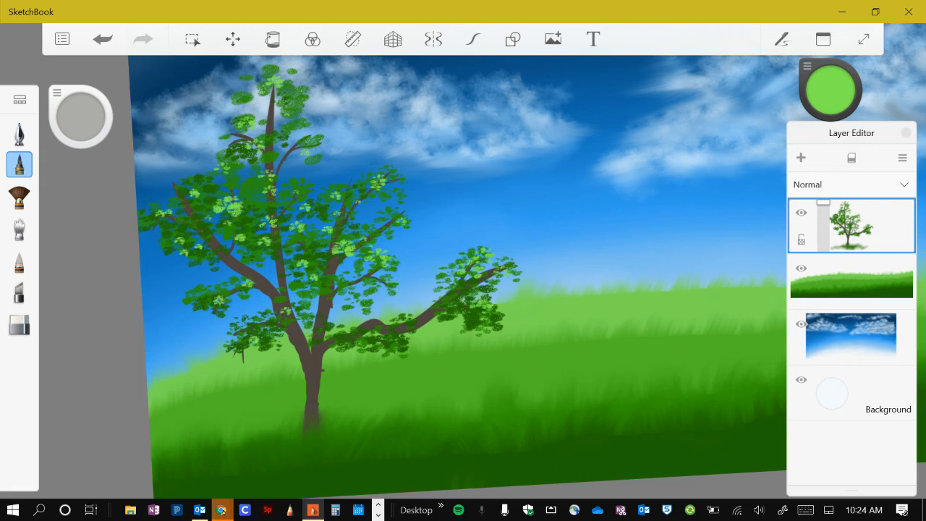
# Dab light green highlights on the lower-right twigs and along the underside of the long right branch
pyautogui.click(367, 248)
pyautogui.click(375, 293)
pyautogui.click(379, 271)
pyautogui.click(348, 343)
pyautogui.click(375, 342)
pyautogui.click(395, 338)
pyautogui.click(466, 305)
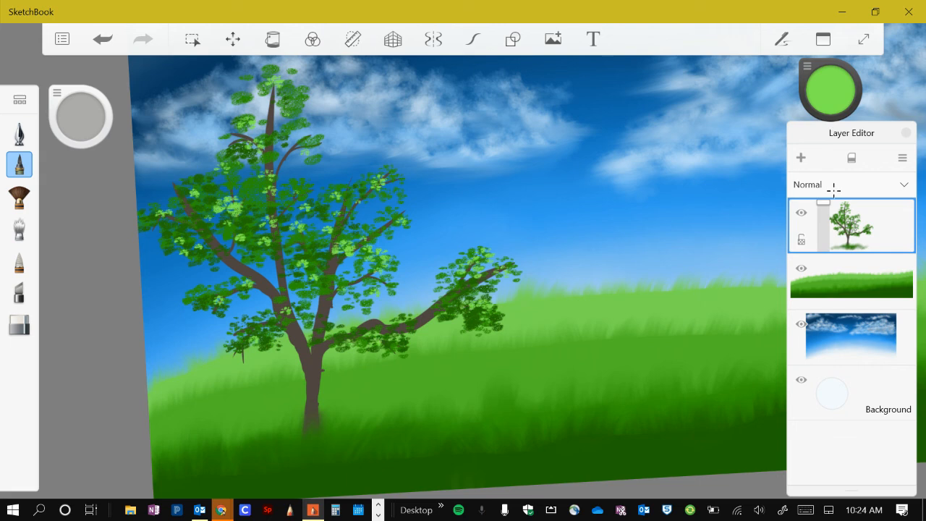
# Dab light green highlights on the leaves at the end of the long right branch and around the treetop
pyautogui.click(467, 316)
pyautogui.click(476, 292)
pyautogui.click(489, 285)
pyautogui.click(453, 311)
pyautogui.click(513, 270)
pyautogui.click(313, 141)
pyautogui.click(298, 98)
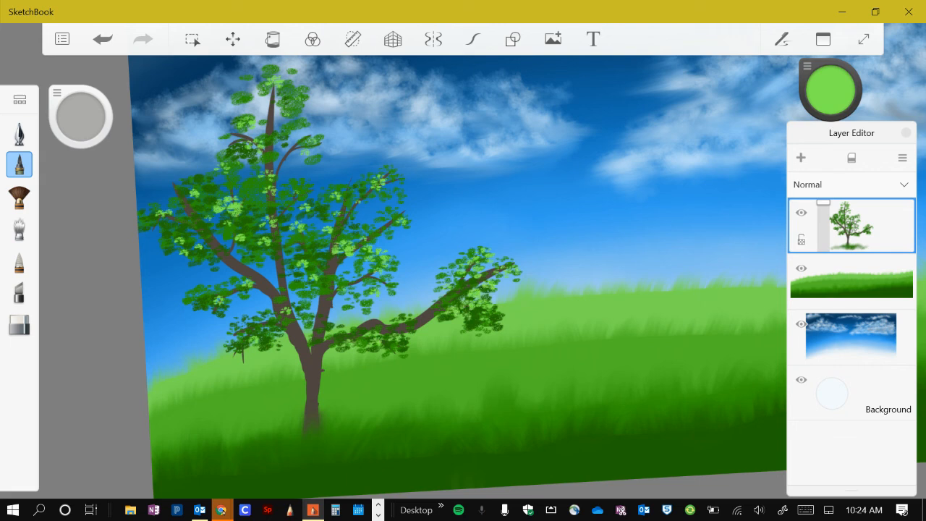
pyautogui.click(299, 84)
pyautogui.click(251, 83)
# Change the brush colour to a very dark green and dab shadow leaves on the lower-left twigs
pyautogui.moveTo(830, 90)
pyautogui.mouseDown()
pyautogui.moveTo(832, 145)
pyautogui.moveTo(842, 146)
pyautogui.moveTo(833, 156)
pyautogui.mouseUp()
pyautogui.click(255, 346)
pyautogui.click(233, 355)
pyautogui.click(271, 340)
pyautogui.click(831, 89)
pyautogui.click(834, 155)
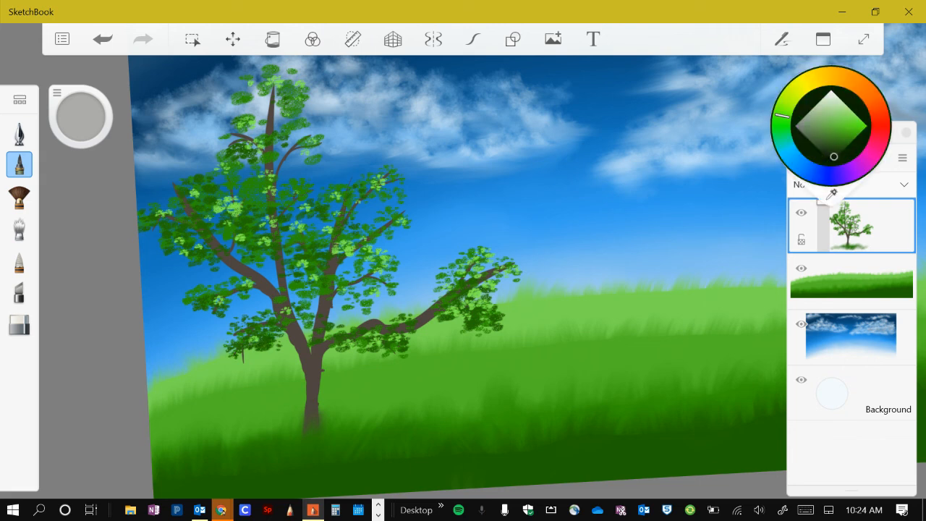
pyautogui.click(270, 345)
pyautogui.click(284, 335)
pyautogui.click(267, 337)
pyautogui.click(230, 305)
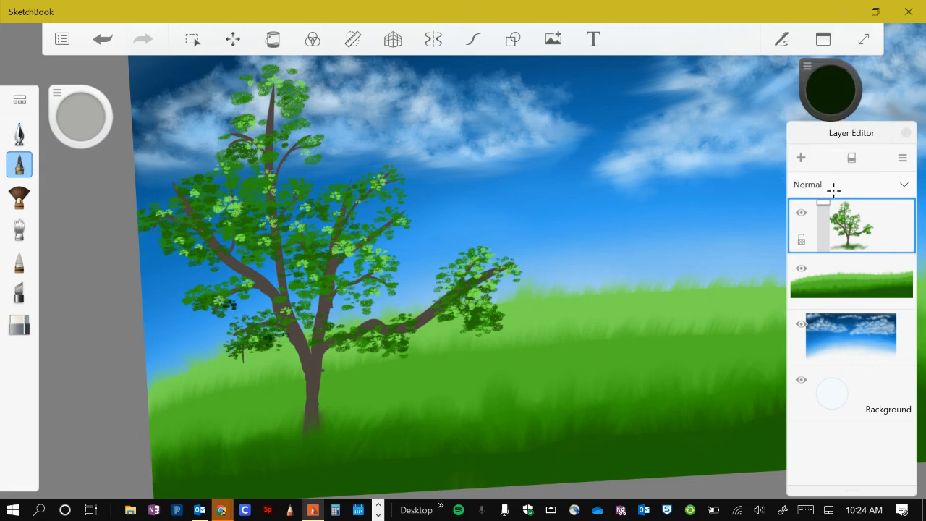
# Dab very dark green shadow leaves across the outer and lower parts of the left crown
pyautogui.click(211, 300)
pyautogui.click(194, 257)
pyautogui.click(165, 246)
pyautogui.click(231, 255)
pyautogui.click(220, 230)
pyautogui.click(254, 215)
pyautogui.click(190, 207)
pyautogui.moveTo(80, 117); pyautogui.dragTo(88, 116)
pyautogui.click(214, 230)
pyautogui.click(158, 211)
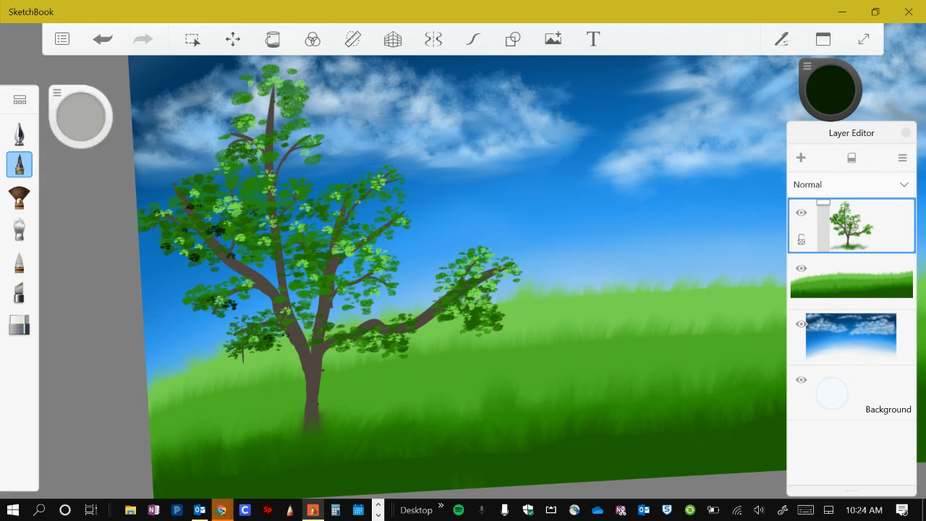
# Dab very dark green shadow leaves along the central trunk and the upper-left part of the crown
pyautogui.click(228, 233)
pyautogui.click(256, 234)
pyautogui.click(278, 247)
pyautogui.click(243, 182)
pyautogui.click(229, 193)
pyautogui.click(223, 178)
pyautogui.click(248, 152)
pyautogui.click(267, 161)
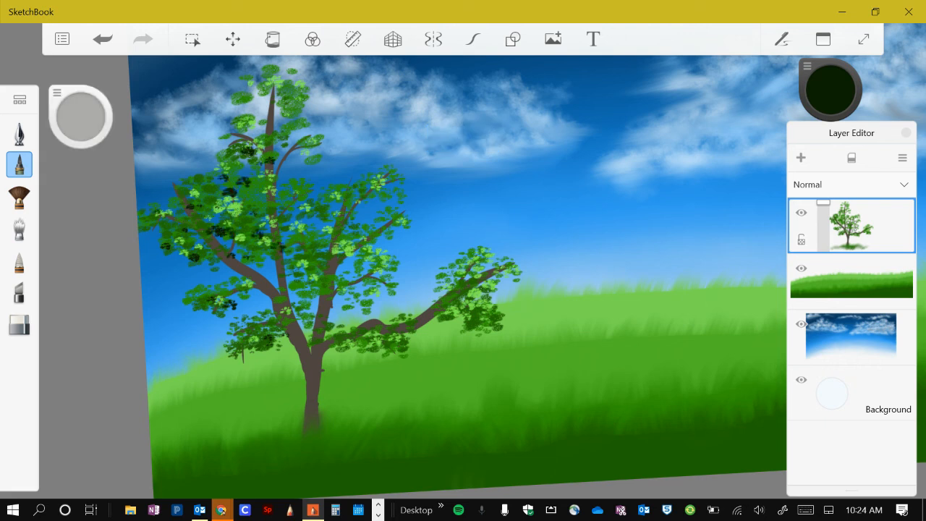
# Add very dark green shadow leaves around the trunk's fork and along the thick lower-left branch
pyautogui.click(325, 339)
pyautogui.click(294, 318)
pyautogui.click(272, 303)
pyautogui.click(249, 309)
pyautogui.click(233, 311)
pyautogui.click(265, 287)
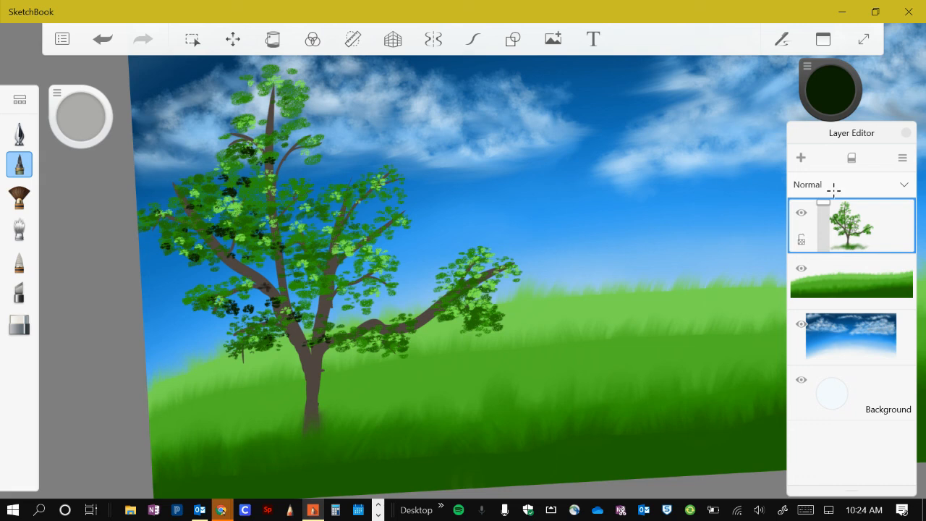
pyautogui.click(265, 267)
pyautogui.click(198, 277)
# Add very dark green shadow leaves beneath the long right branch and along the inner right branches
pyautogui.click(296, 339)
pyautogui.click(348, 334)
pyautogui.click(373, 342)
pyautogui.click(392, 344)
pyautogui.click(358, 331)
pyautogui.click(322, 297)
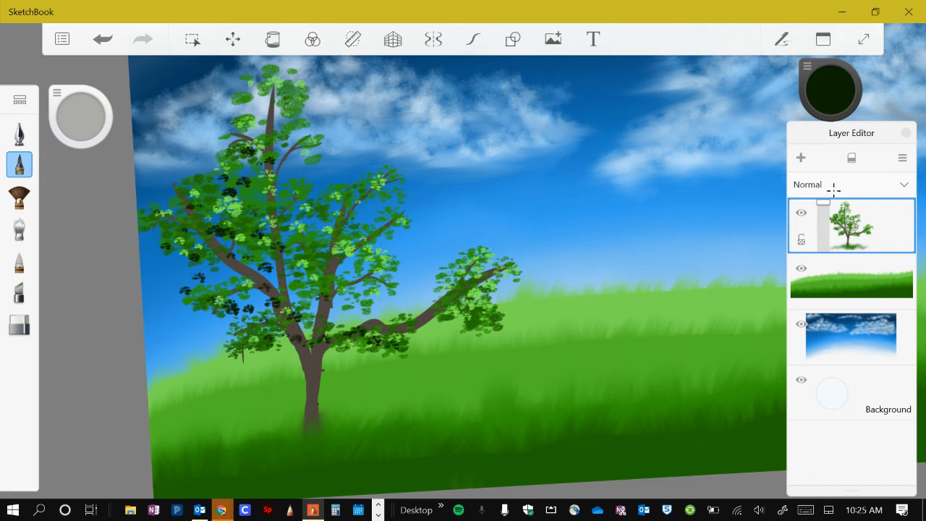
pyautogui.click(345, 280)
pyautogui.click(326, 251)
# Scatter more very dark green leaves over the far-left crown and the middle right branches
pyautogui.click(180, 227)
pyautogui.click(173, 217)
pyautogui.click(254, 207)
pyautogui.click(197, 232)
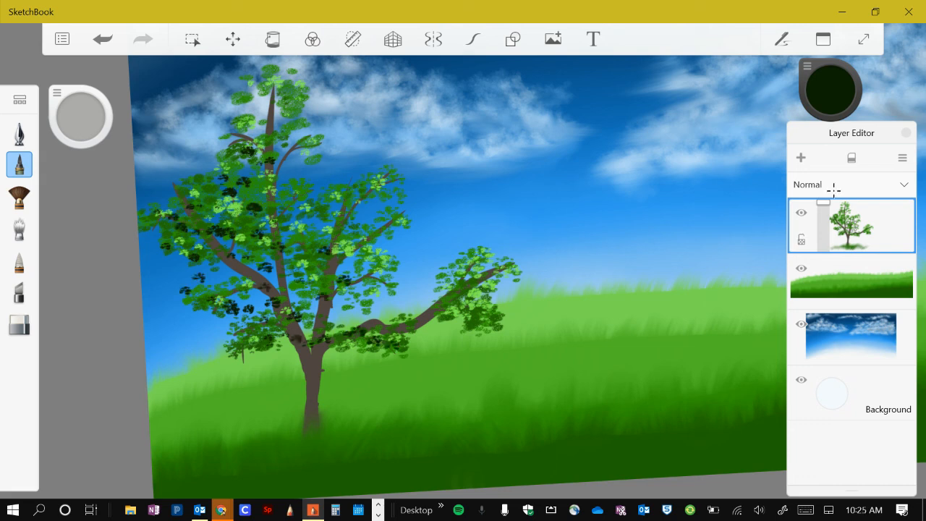
pyautogui.click(297, 209)
pyautogui.click(332, 244)
pyautogui.click(335, 198)
pyautogui.click(342, 247)
# Change the brush colour to a medium green and dab leaves around the trunk's fork and lower-left branch
pyautogui.click(831, 91)
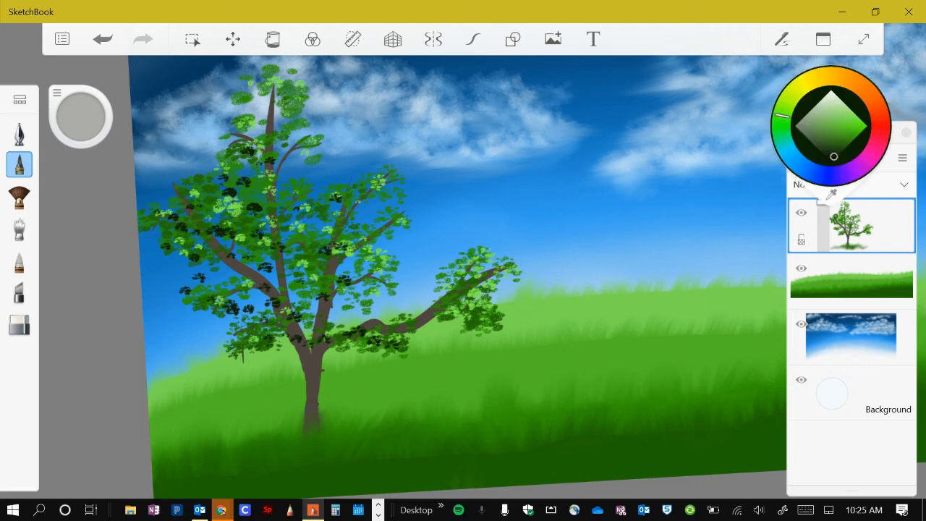
pyautogui.click(833, 191)
pyautogui.moveTo(833, 190); pyautogui.dragTo(310, 270)
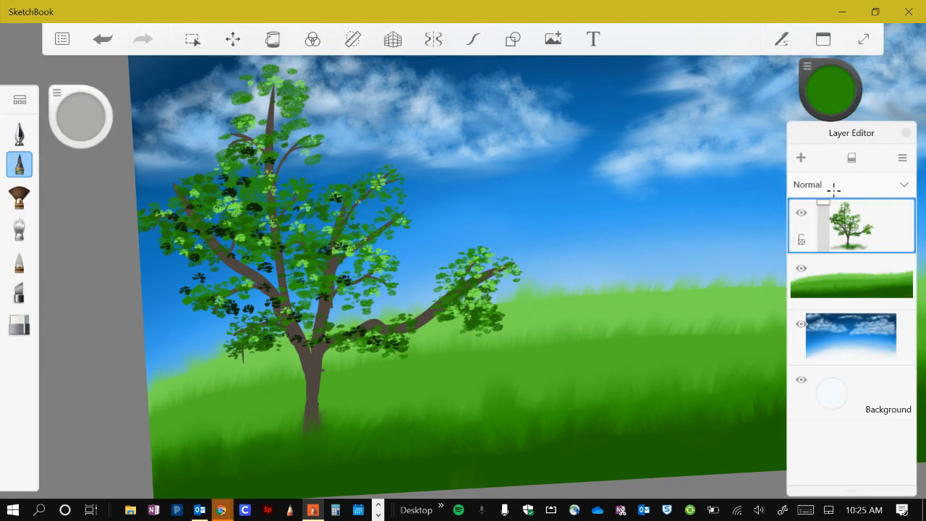
pyautogui.click(257, 311)
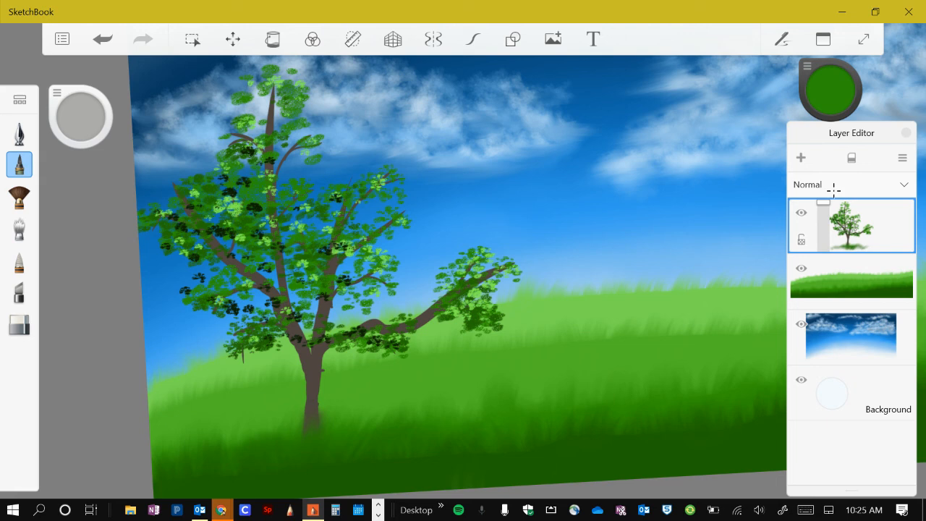
pyautogui.click(273, 312)
pyautogui.click(292, 341)
# Dab medium green leaves along the upper side of the long right branch
pyautogui.click(355, 313)
pyautogui.click(413, 300)
pyautogui.click(376, 304)
pyautogui.click(427, 291)
pyautogui.click(435, 273)
pyautogui.click(488, 292)
pyautogui.click(504, 271)
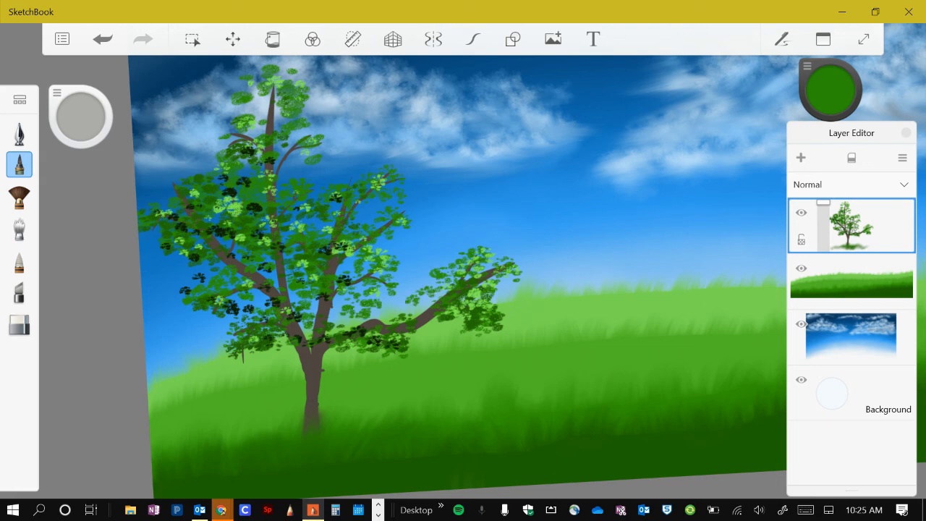
# Fill the underside and tip of the long right branch with medium green leaves and dab some beside the upper trunk
pyautogui.click(420, 311)
pyautogui.click(452, 323)
pyautogui.click(488, 307)
pyautogui.click(511, 261)
pyautogui.click(468, 277)
pyautogui.click(262, 149)
pyautogui.click(257, 109)
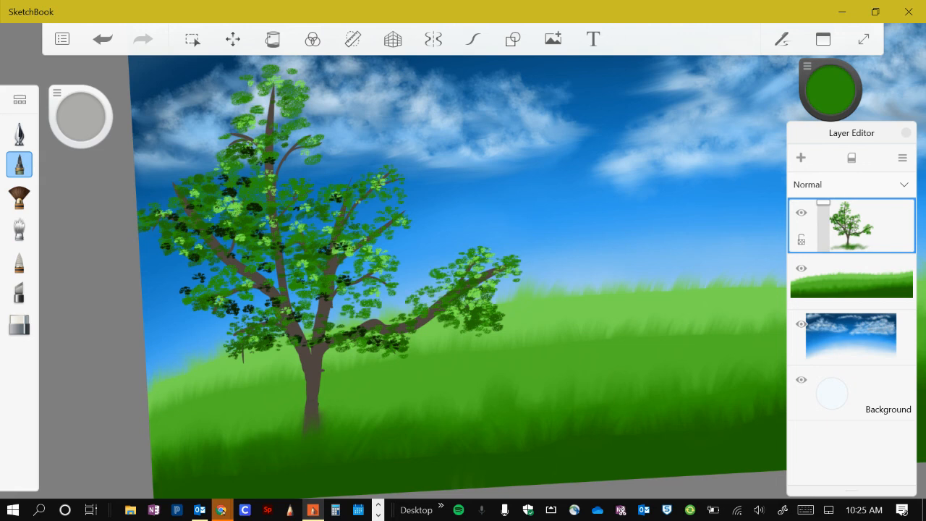
# Dab medium green leaves over the branches of the left crown and beside the upper trunk
pyautogui.click(227, 151)
pyautogui.click(183, 201)
pyautogui.click(225, 257)
pyautogui.click(207, 244)
pyautogui.click(225, 232)
pyautogui.click(212, 234)
pyautogui.click(199, 233)
pyautogui.click(219, 188)
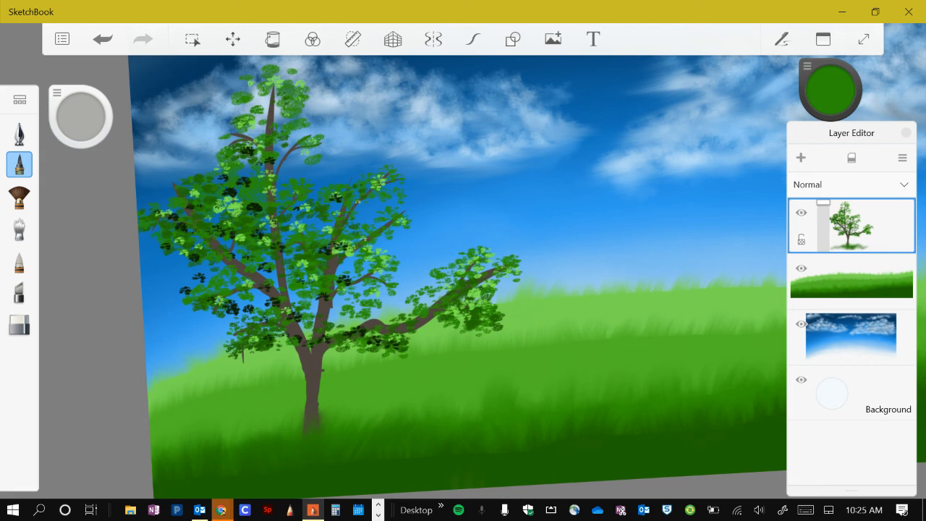
pyautogui.click(240, 182)
pyautogui.click(245, 181)
pyautogui.click(269, 148)
pyautogui.click(183, 252)
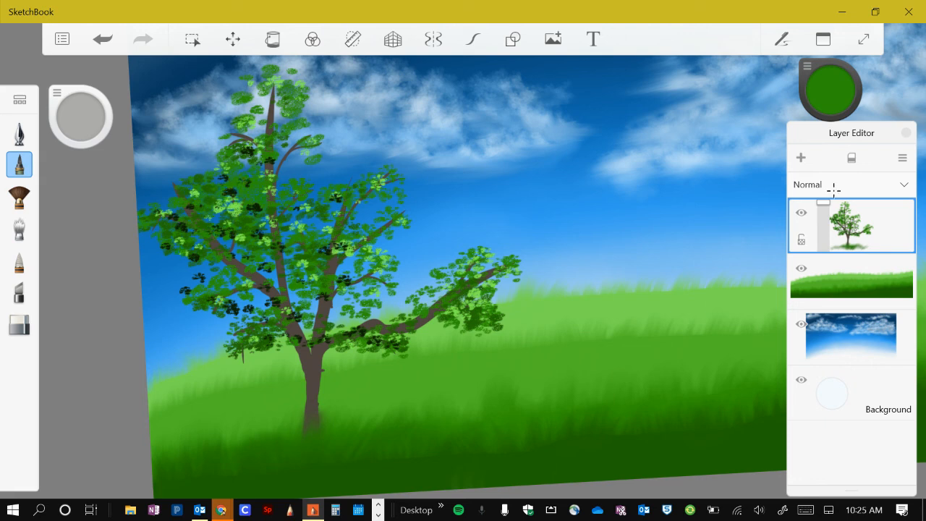
# Add medium green leaves to the lower-left twigs, the upper-right twig and around the treetop
pyautogui.click(173, 283)
pyautogui.click(202, 276)
pyautogui.click(263, 319)
pyautogui.click(338, 272)
pyautogui.click(324, 161)
pyautogui.click(296, 100)
pyautogui.click(262, 103)
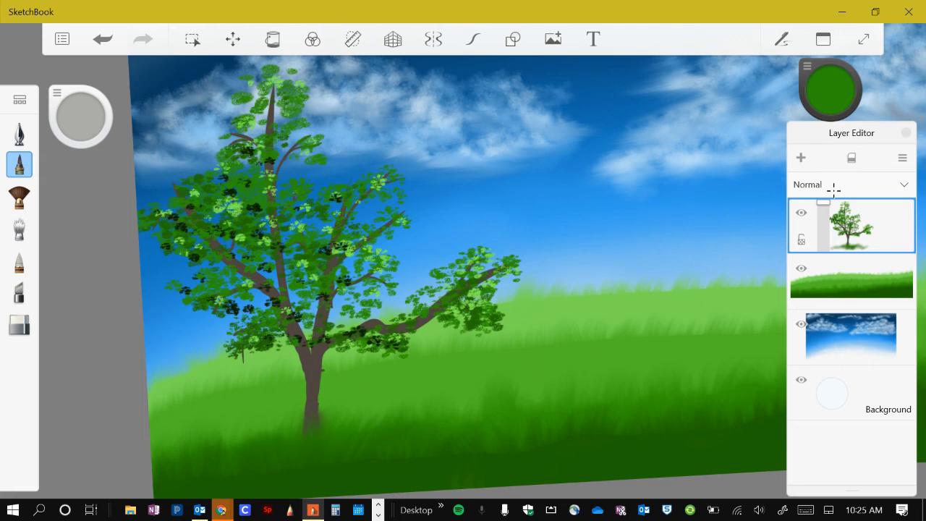
pyautogui.click(263, 113)
pyautogui.click(279, 106)
pyautogui.click(255, 133)
# Duplicate the tree layer
pyautogui.scroll(-5, 463, 268)
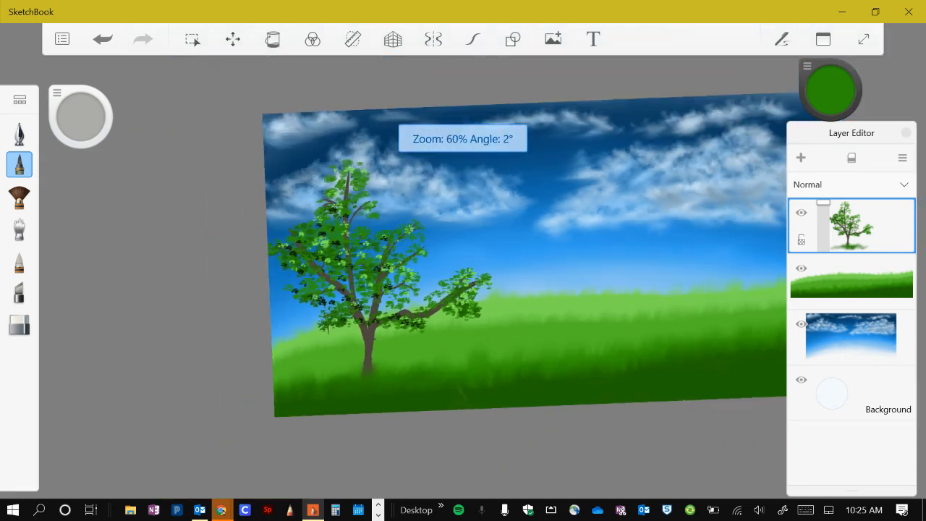
pyautogui.scroll(2, 463, 268)
pyautogui.scroll(-3, 449, 242)
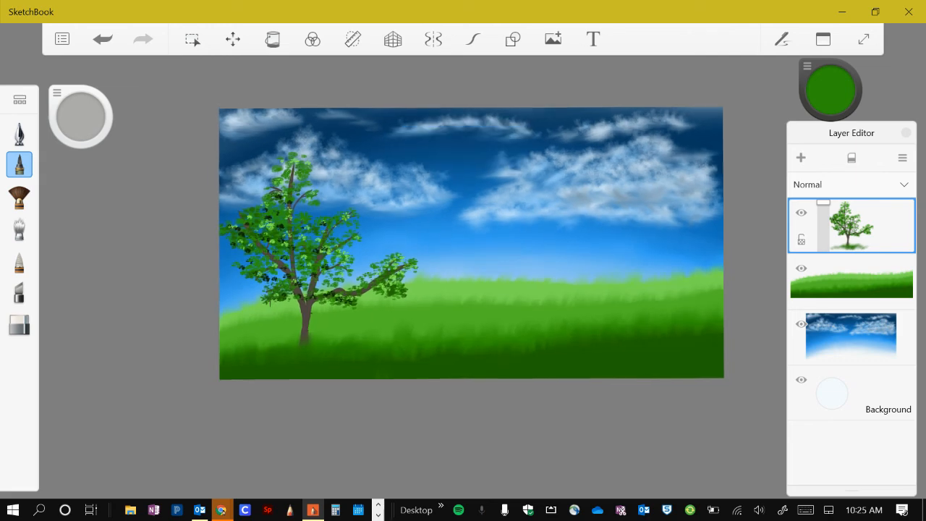
pyautogui.scroll(3, 463, 253)
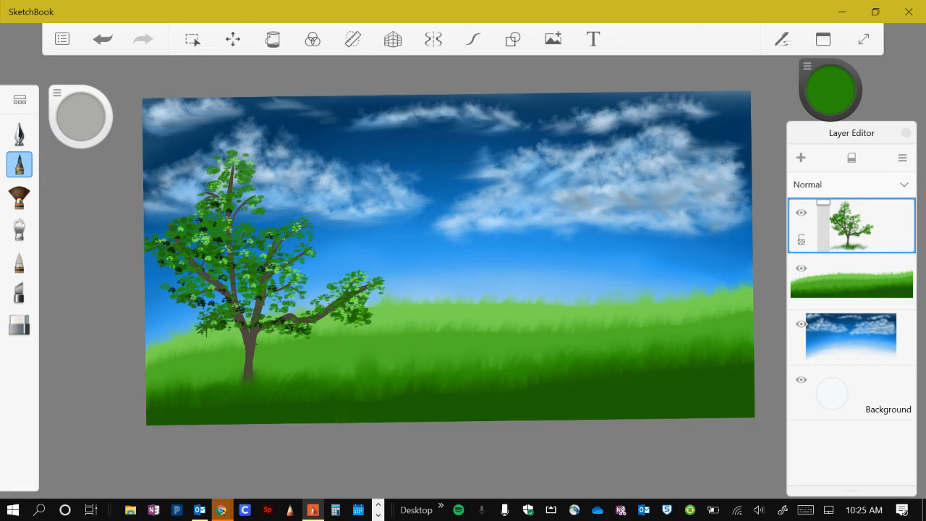
pyautogui.click(854, 351)
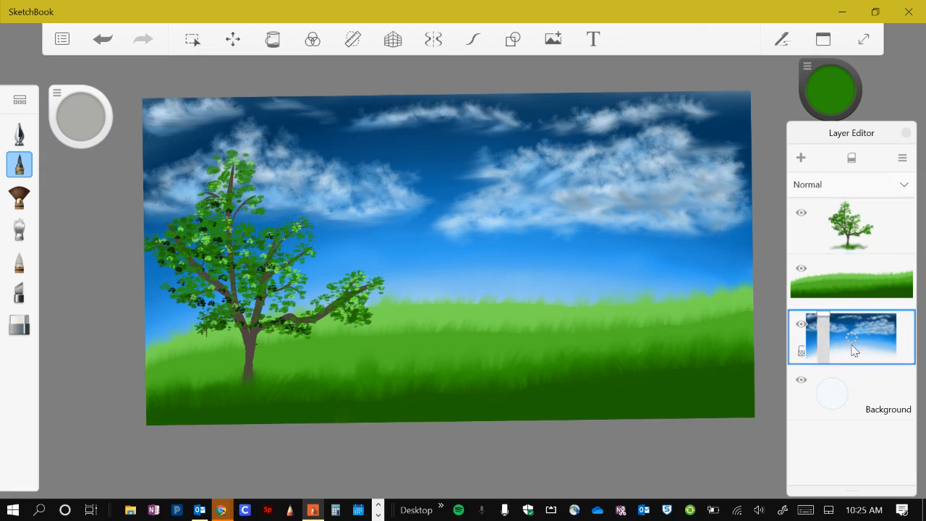
pyautogui.click(837, 284)
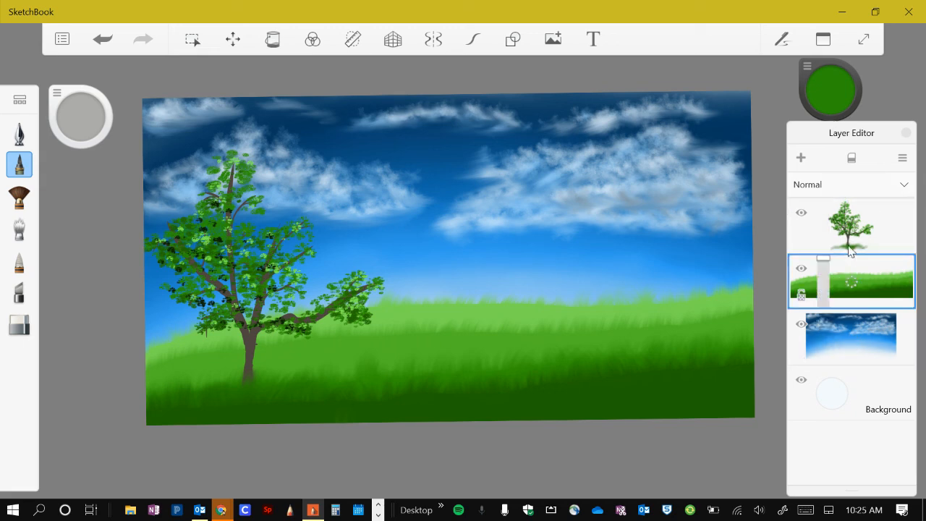
pyautogui.click(854, 221)
pyautogui.click(868, 292)
pyautogui.click(856, 241)
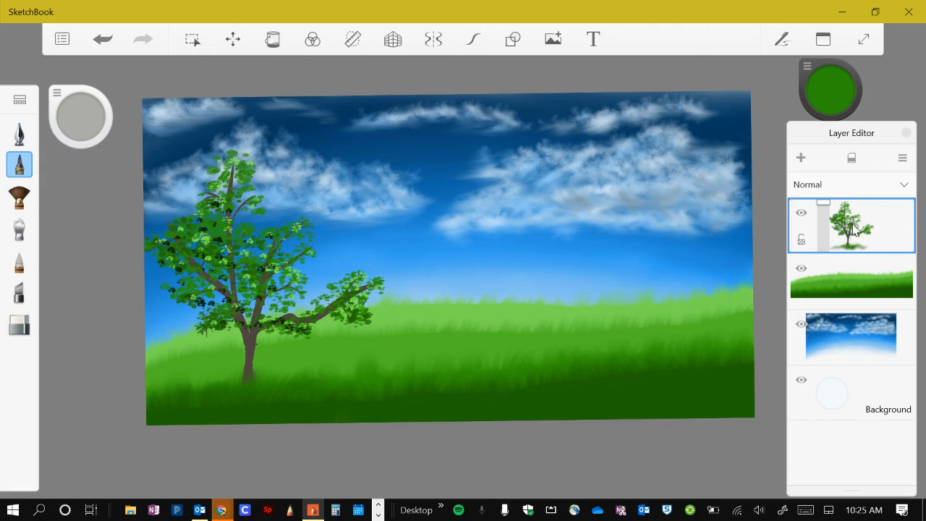
pyautogui.moveTo(854, 231); pyautogui.dragTo(834, 195)
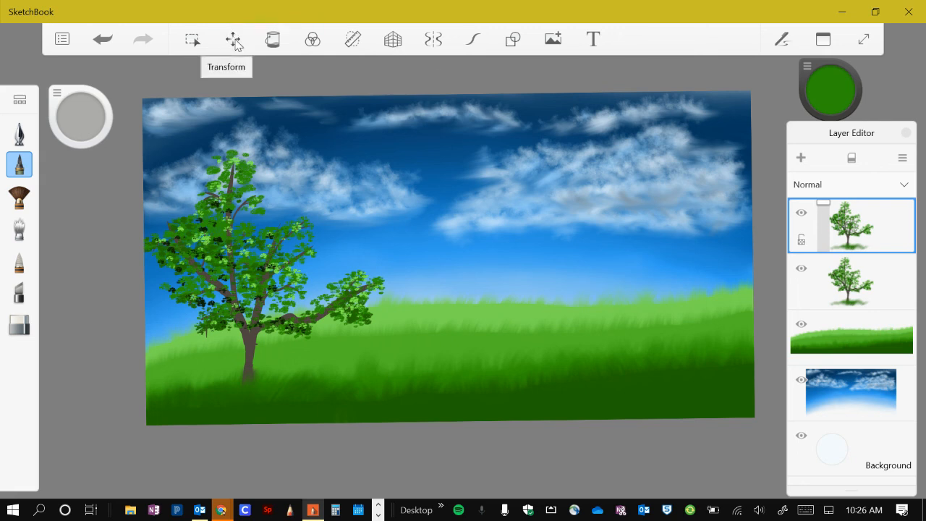
pyautogui.click(232, 39)
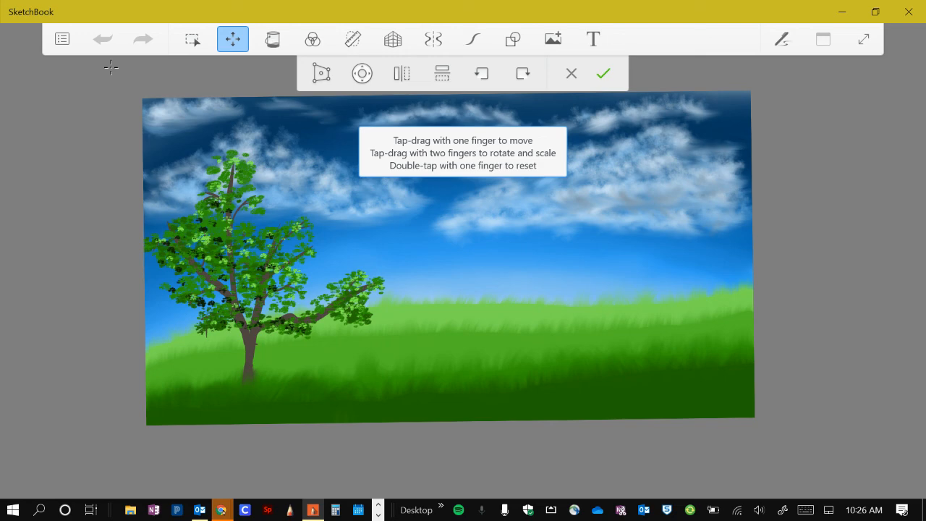
pyautogui.moveTo(264, 268); pyautogui.dragTo(673, 275)
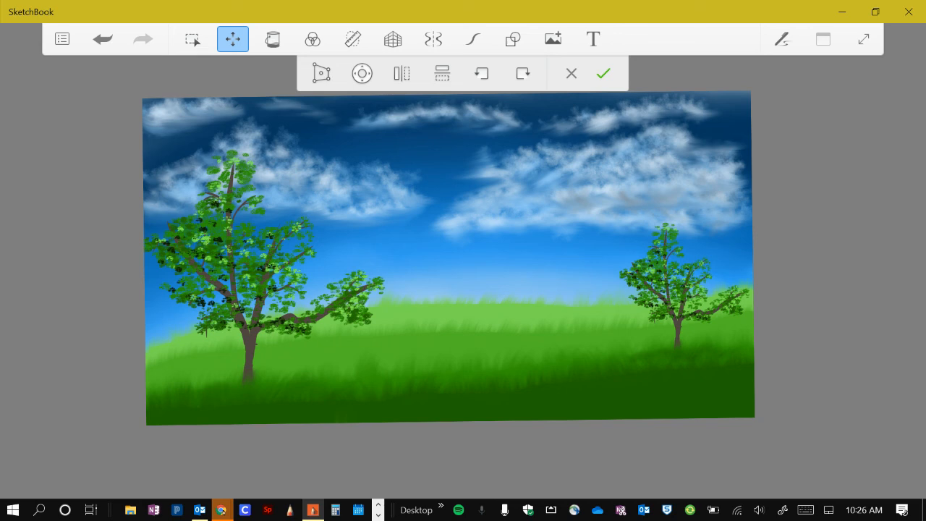
pyautogui.click(403, 74)
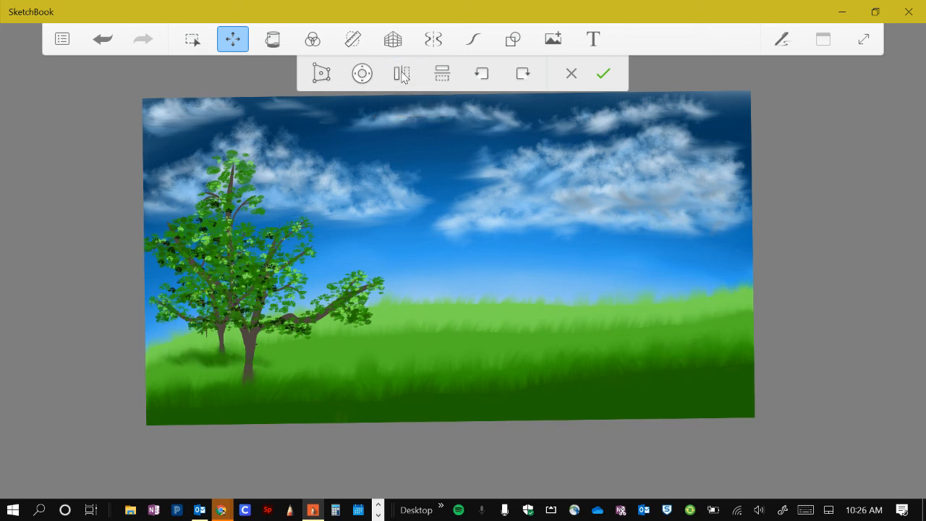
pyautogui.moveTo(221, 297); pyautogui.dragTo(674, 321)
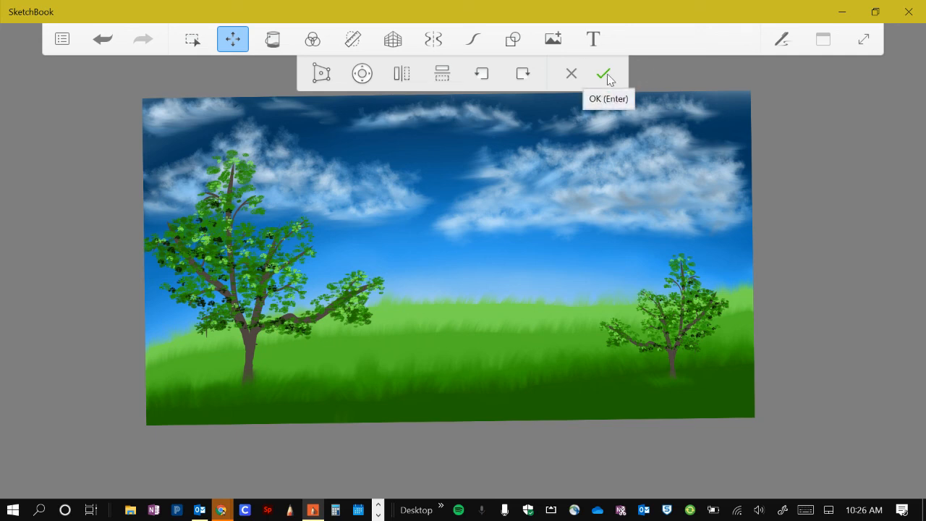
pyautogui.click(523, 73)
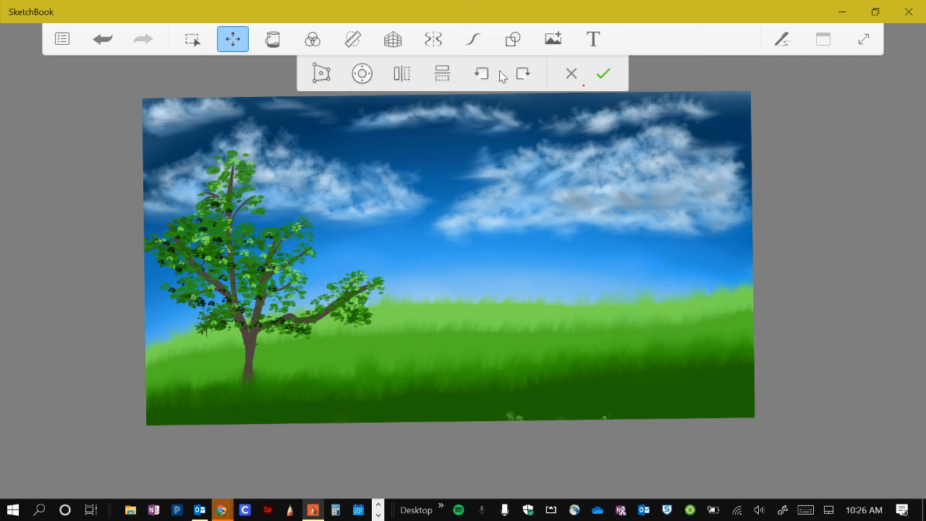
pyautogui.click(481, 74)
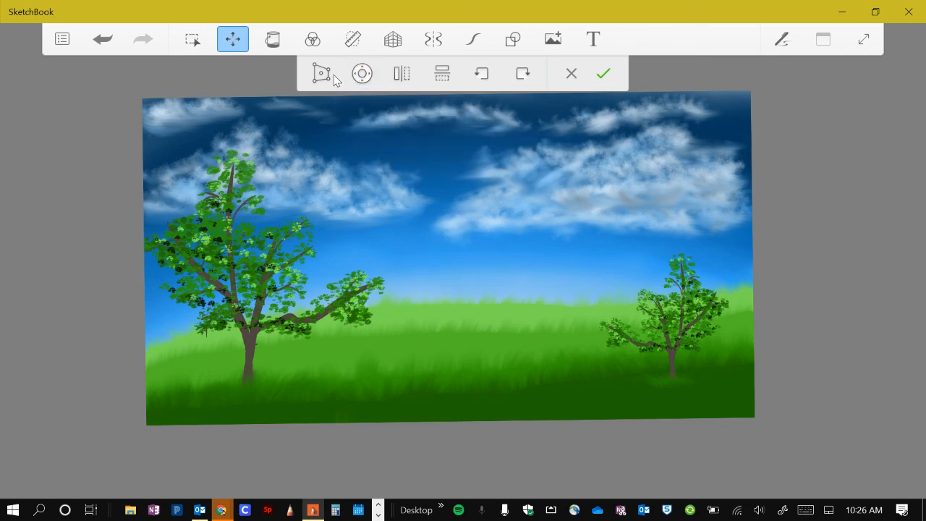
pyautogui.moveTo(671, 318)
pyautogui.mouseDown()
pyautogui.moveTo(645, 317)
pyautogui.moveTo(685, 318)
pyautogui.mouseUp()
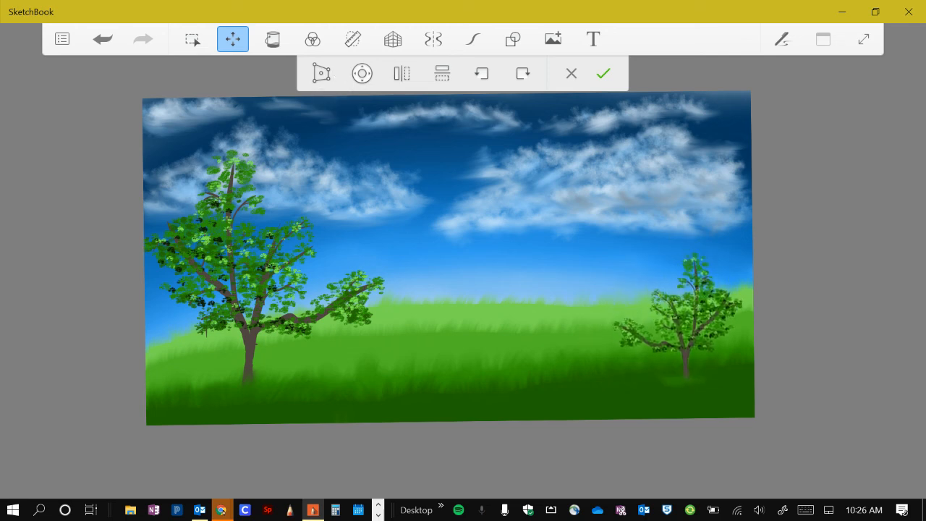
pyautogui.click(322, 76)
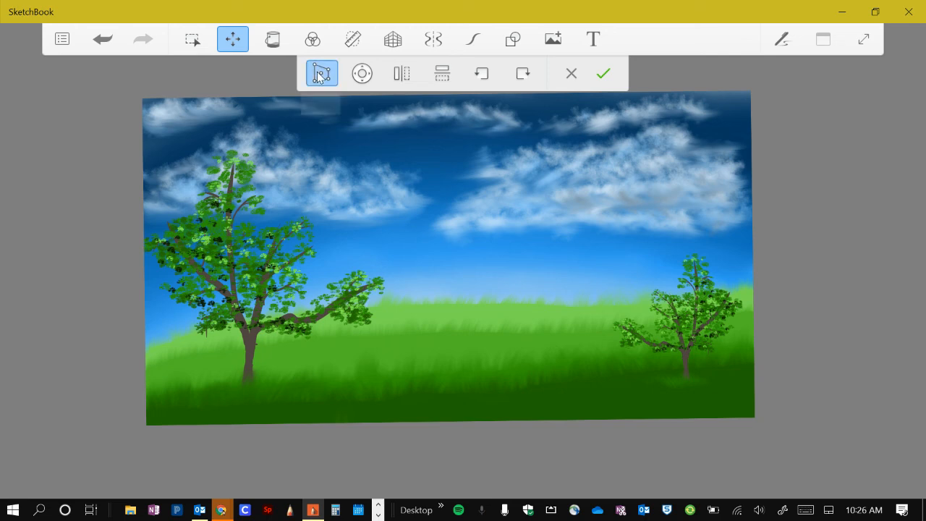
pyautogui.moveTo(612, 252); pyautogui.dragTo(589, 261)
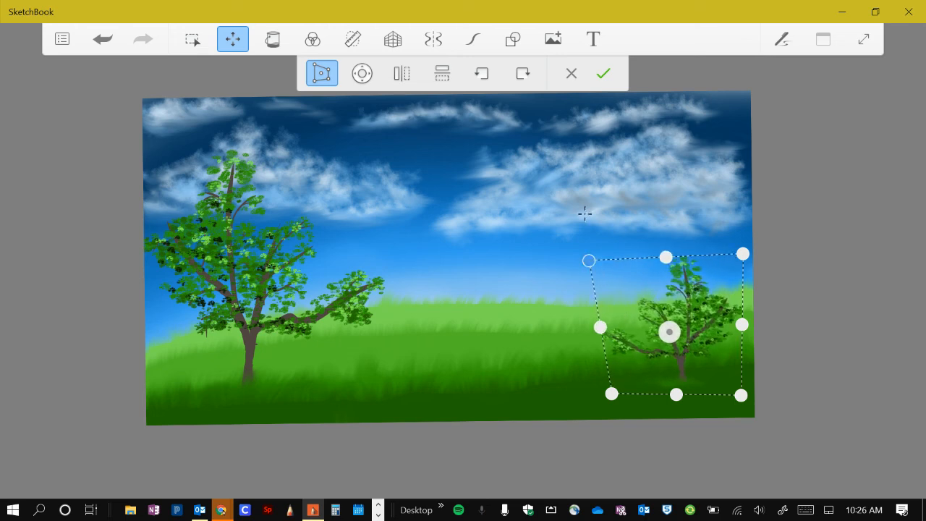
pyautogui.click(110, 44)
pyautogui.click(110, 42)
pyautogui.click(106, 40)
pyautogui.click(103, 39)
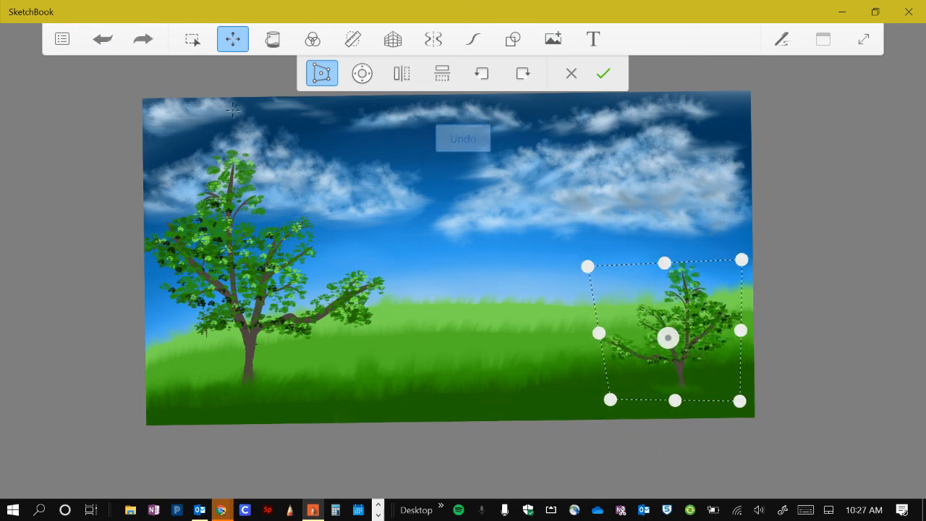
pyautogui.click(571, 73)
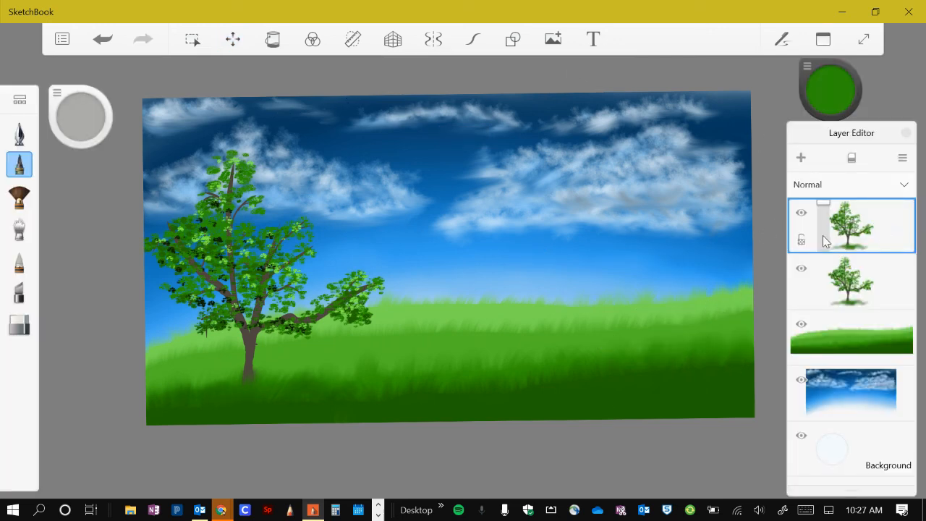
# Transform the duplicated tree to a slightly smaller size, place it on the right side of the hill, and apply
pyautogui.click(233, 39)
pyautogui.moveTo(264, 264); pyautogui.dragTo(626, 290)
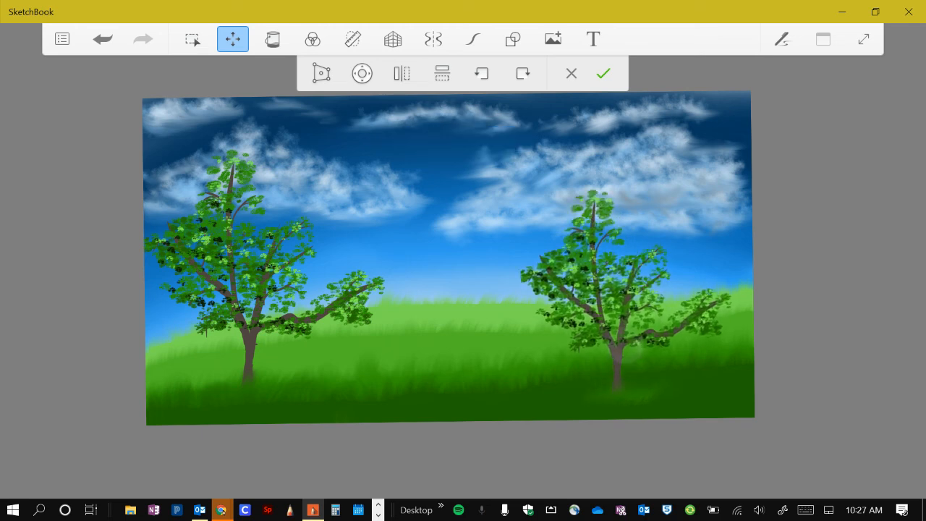
pyautogui.click(604, 75)
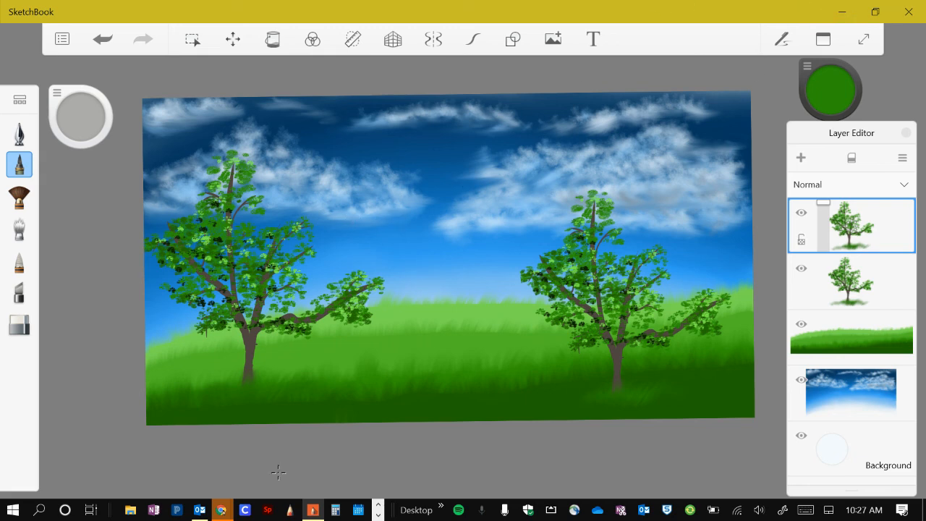
pyautogui.click(313, 510)
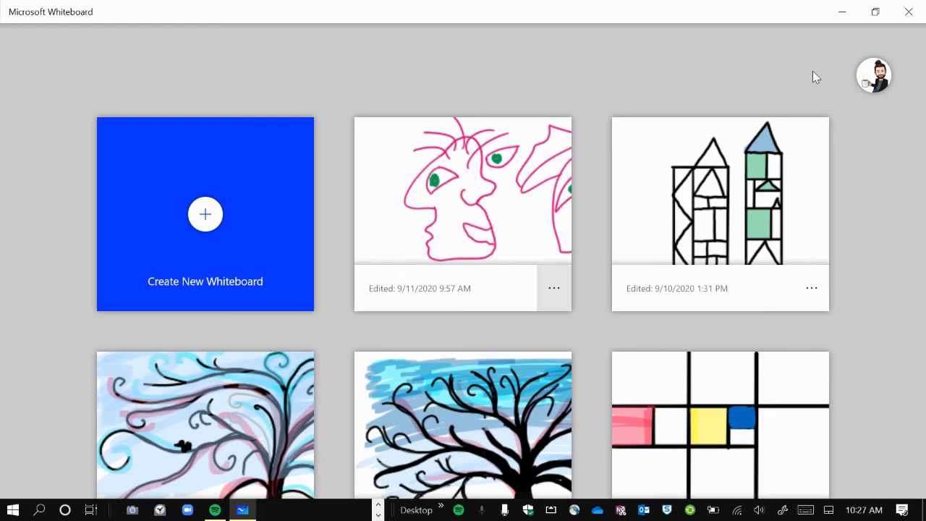
pyautogui.click(837, 11)
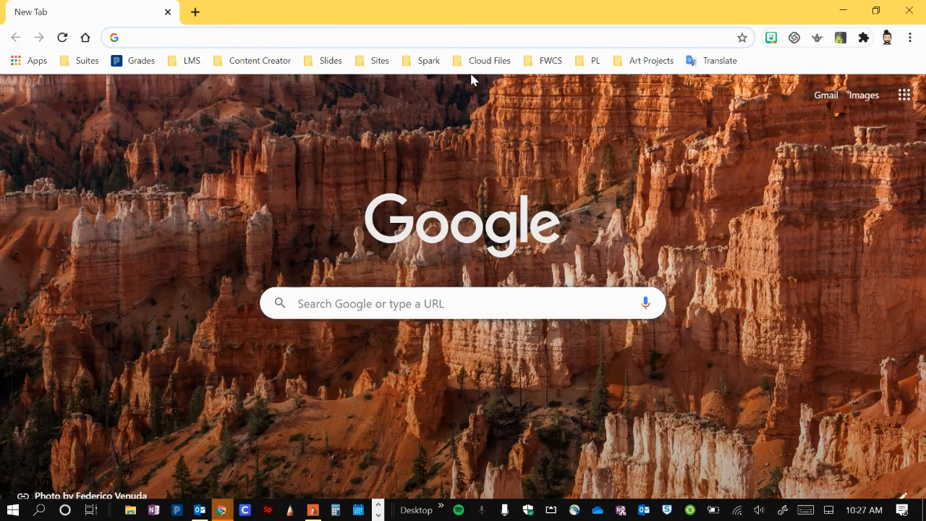